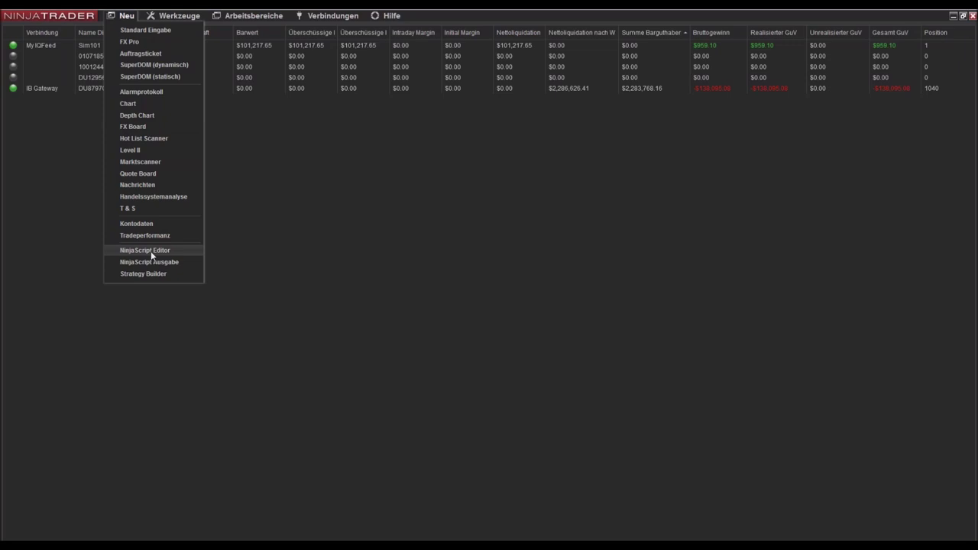
Open the NinjaScript Editor in a maximized window and start creating a new indicator.
left_click(151, 252)
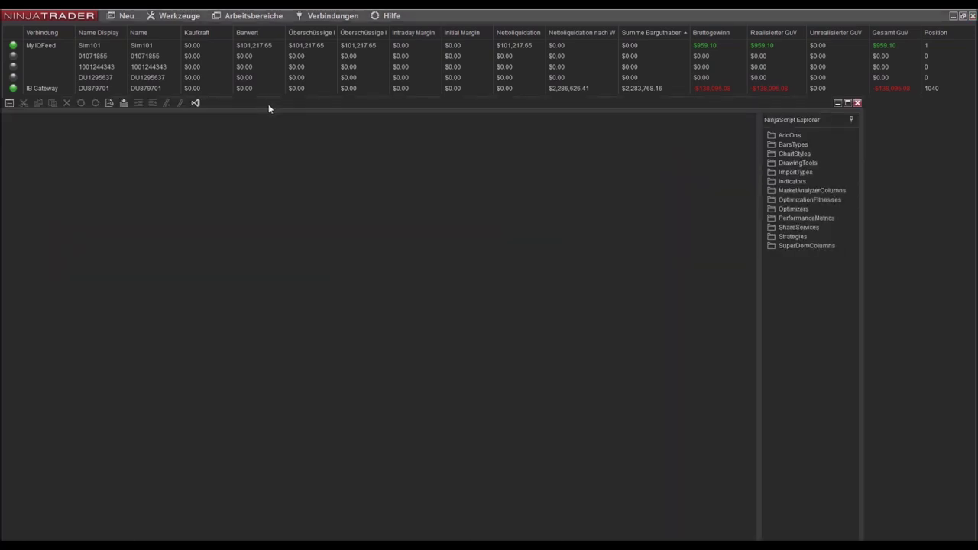
double_click(268, 107)
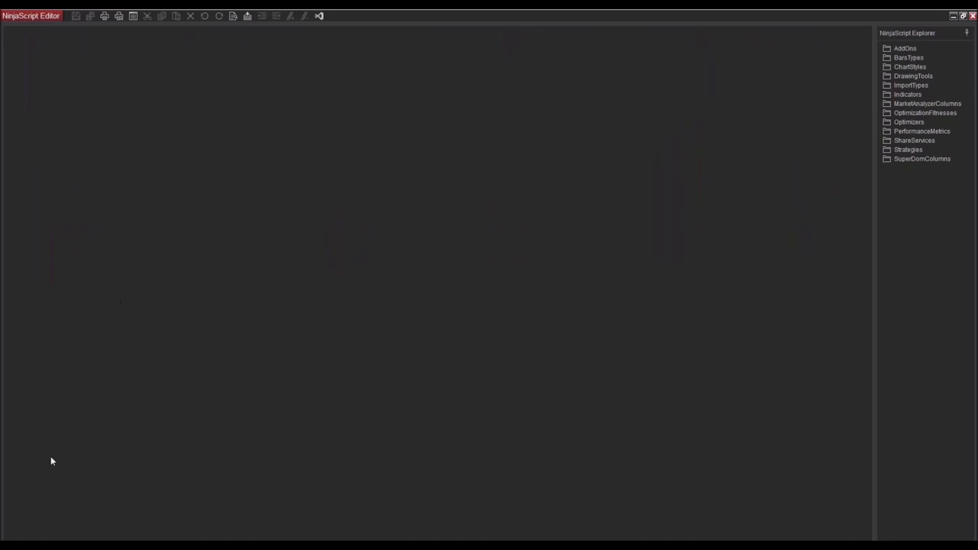
left_click(26, 538)
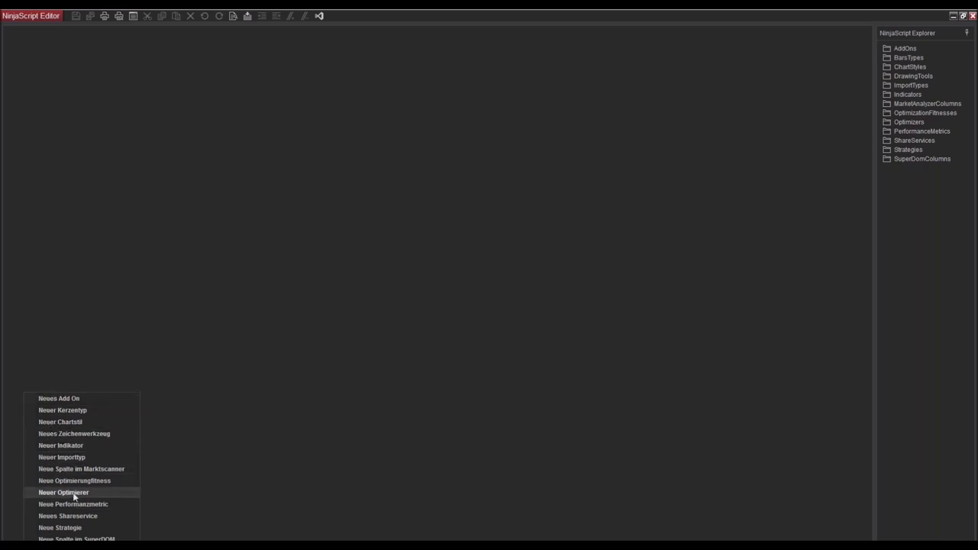
left_click(61, 446)
left_click_drag(465, 142, 291, 119)
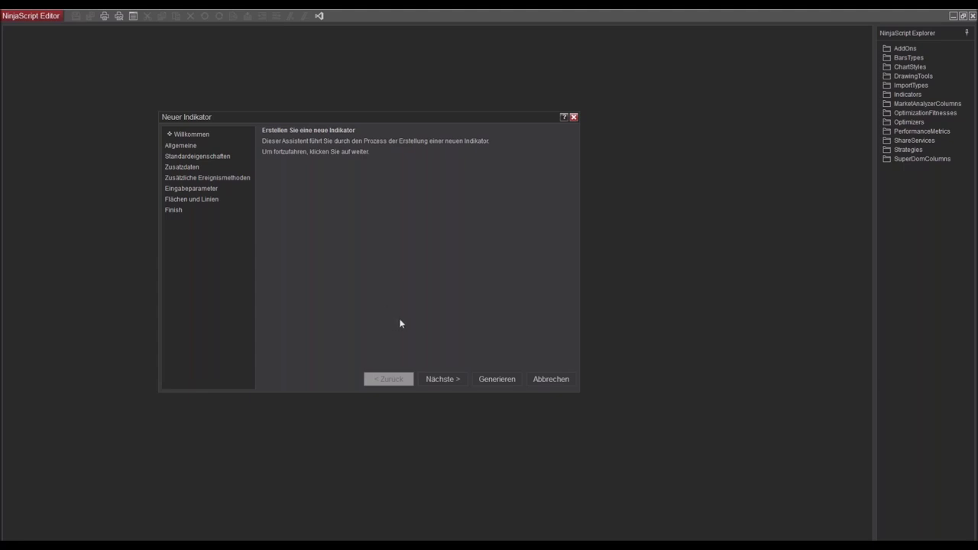
Name the new indicator CandleStickCT, keep the default description and continue to the default properties.
left_click(440, 380)
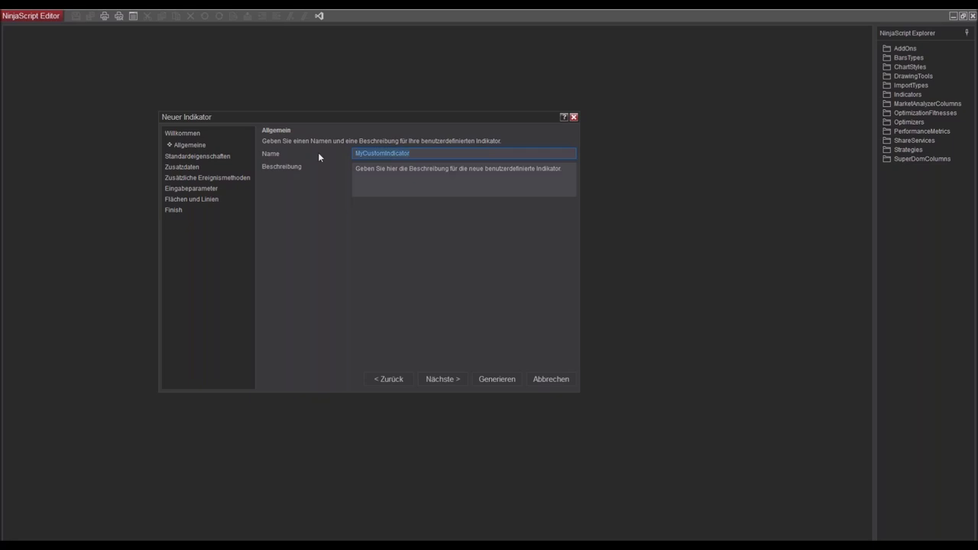
type("Cas")
key("BackSpace")
type("ndleStickCT")
left_click(447, 378)
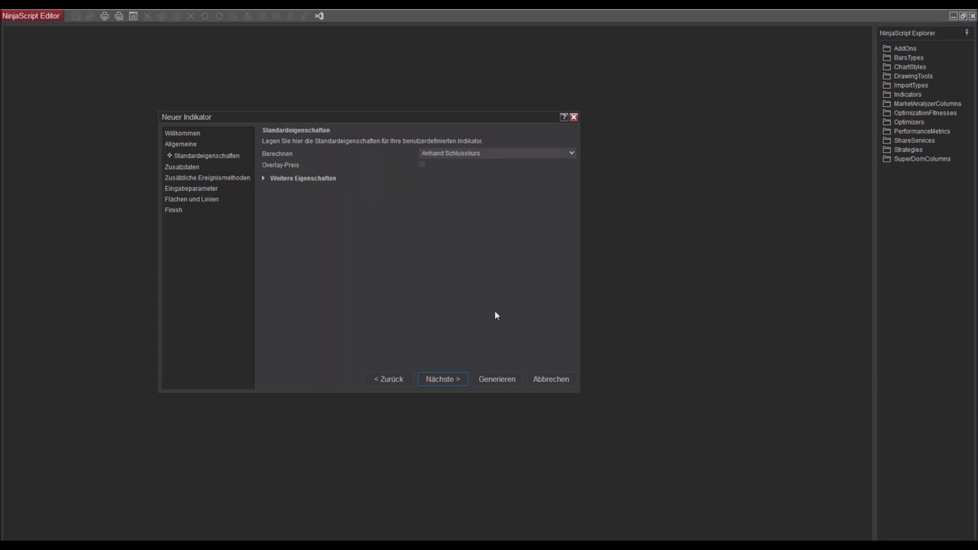
Enable the price overlay and set the calculation to Anhand Preisveränderung (OnPriceChange) in the indicator's default properties.
left_click(421, 166)
left_click(264, 178)
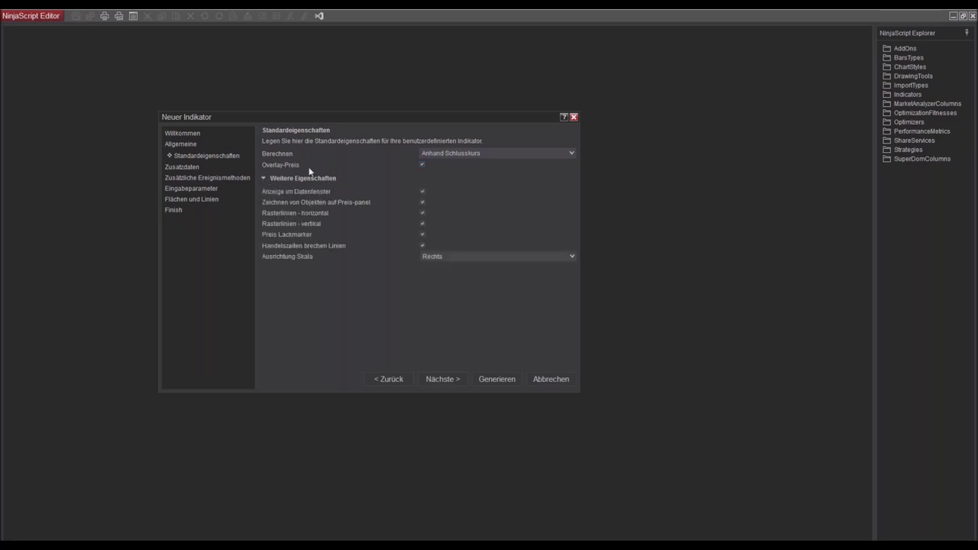
left_click(438, 152)
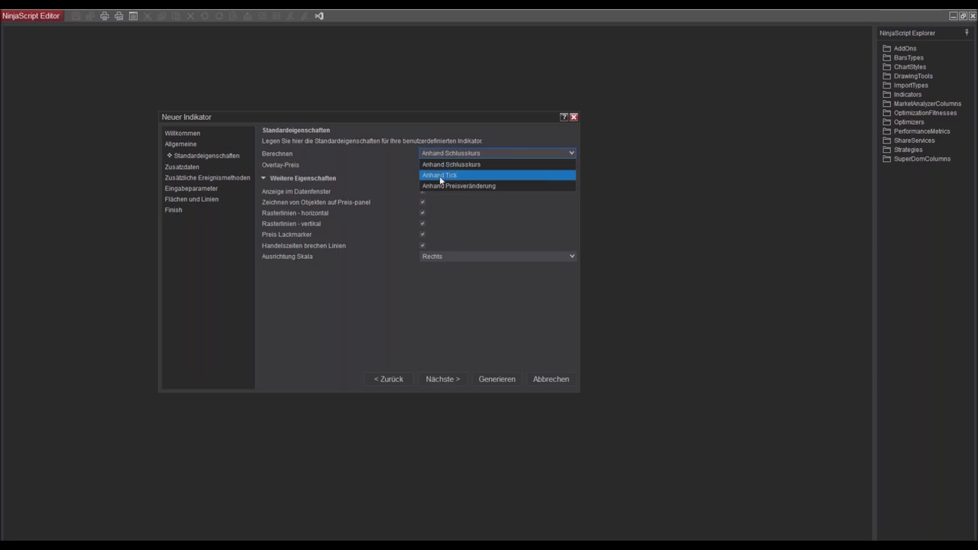
left_click(445, 185)
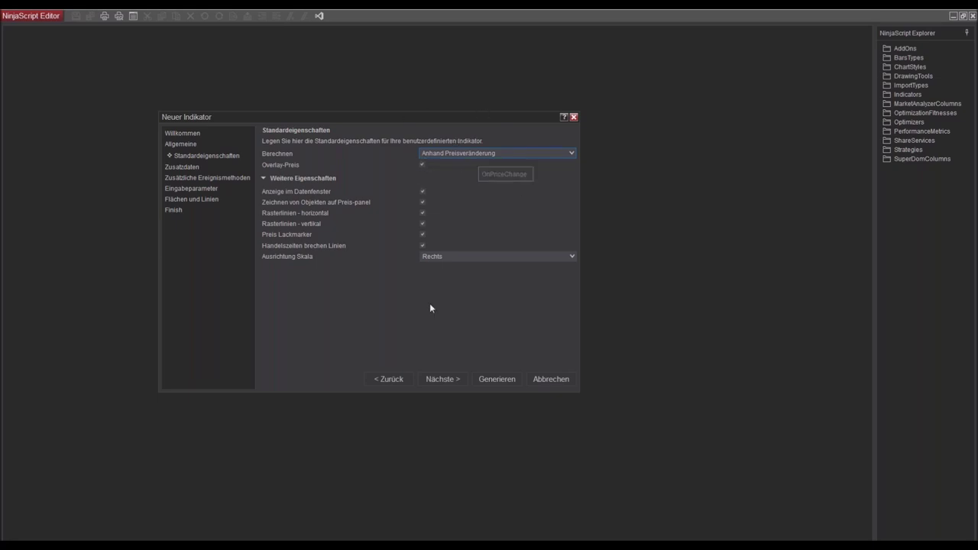
left_click(439, 378)
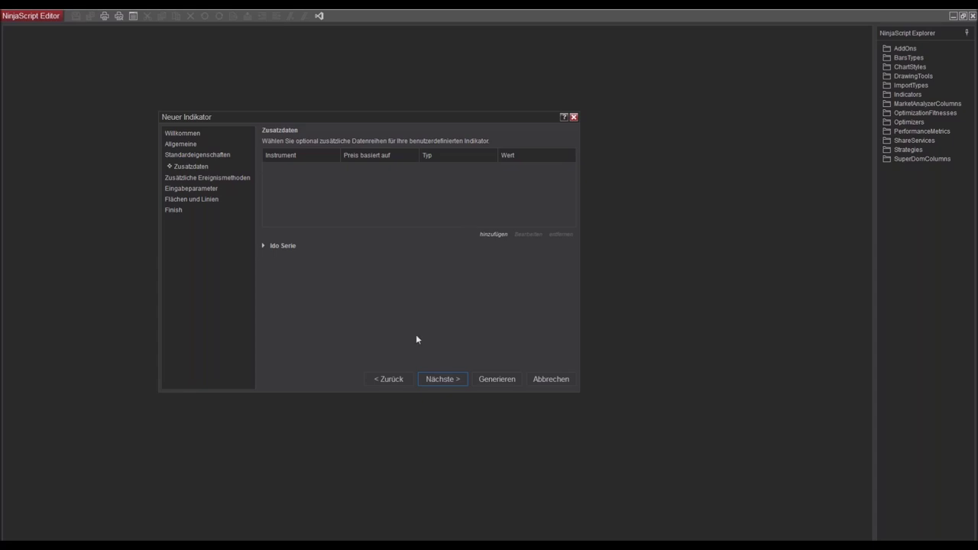
Advance to the plots and lines page without adding data series, event methods or input parameters.
left_click(430, 380)
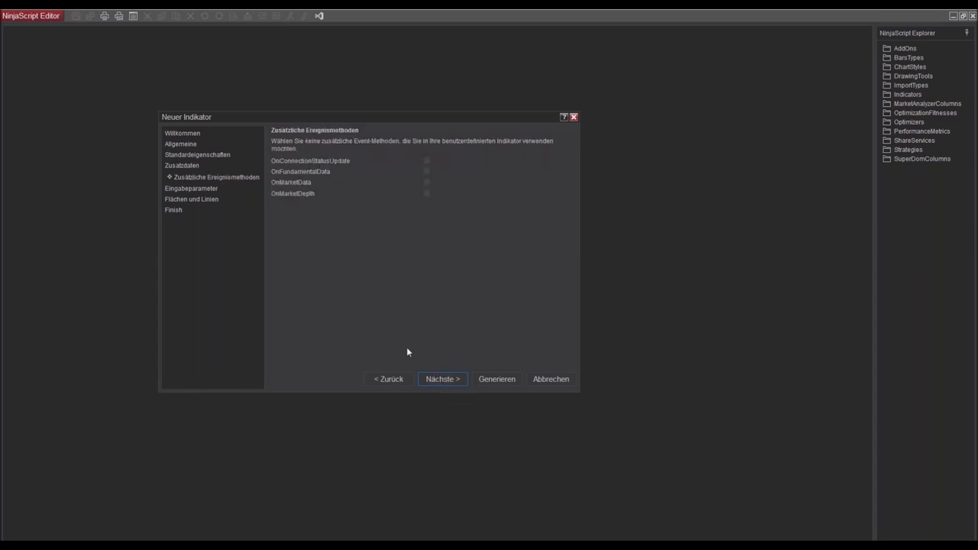
left_click(437, 379)
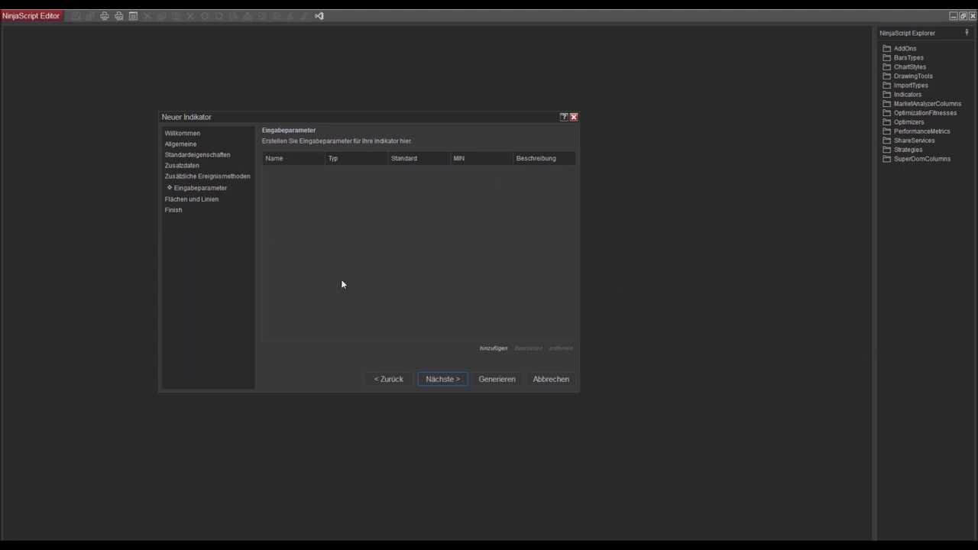
left_click(441, 380)
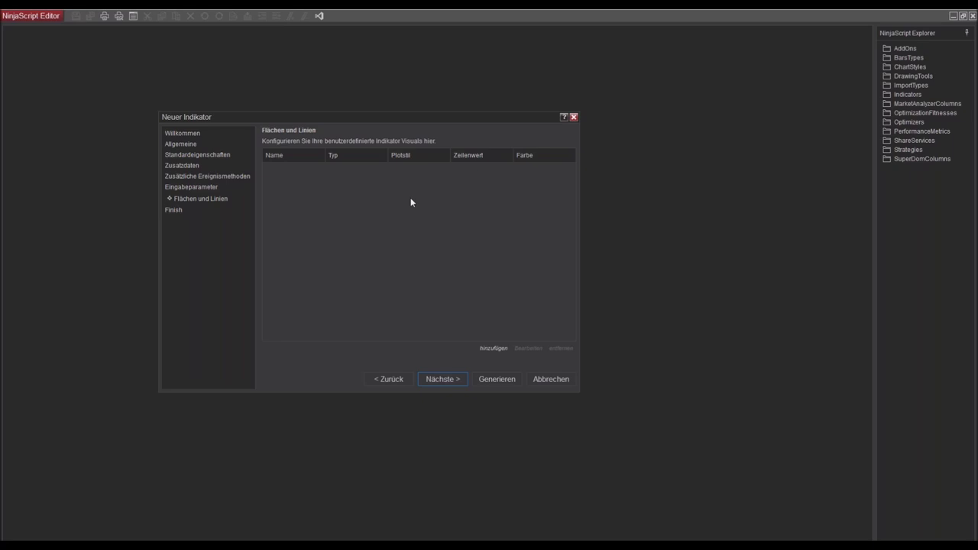
Add a plot named BullishEngulfing with the TriangleUp style in Green.
left_click(493, 350)
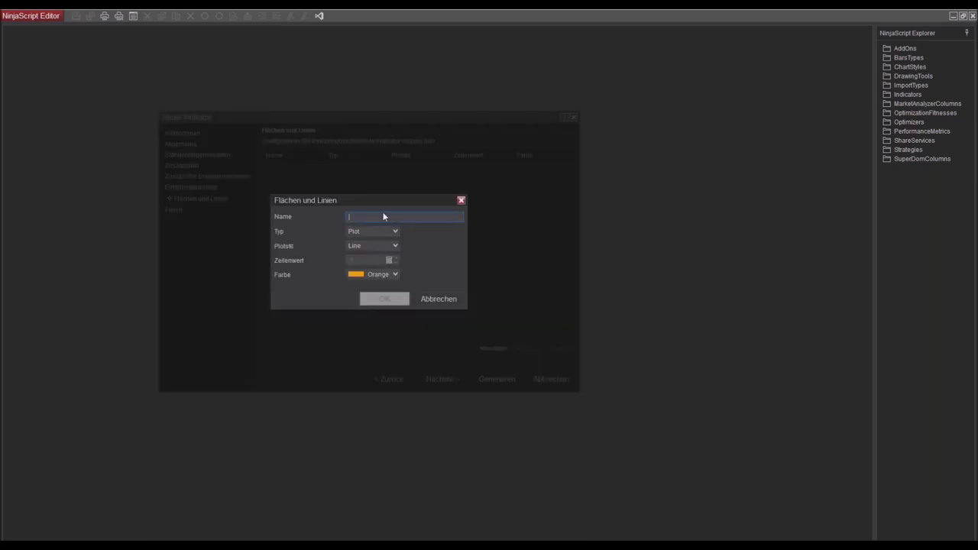
type("B")
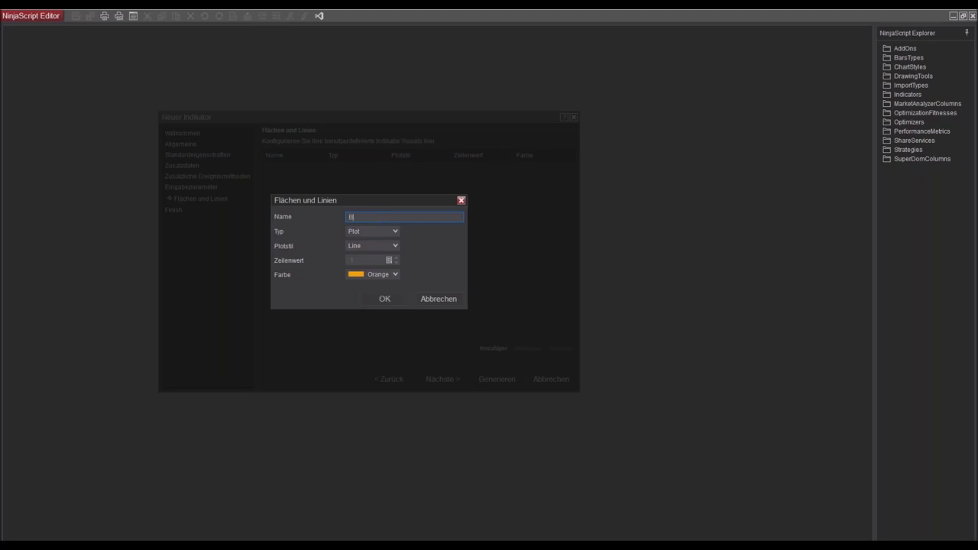
type("ullishEngulfing")
left_click(393, 232)
left_click(393, 240)
left_click(392, 246)
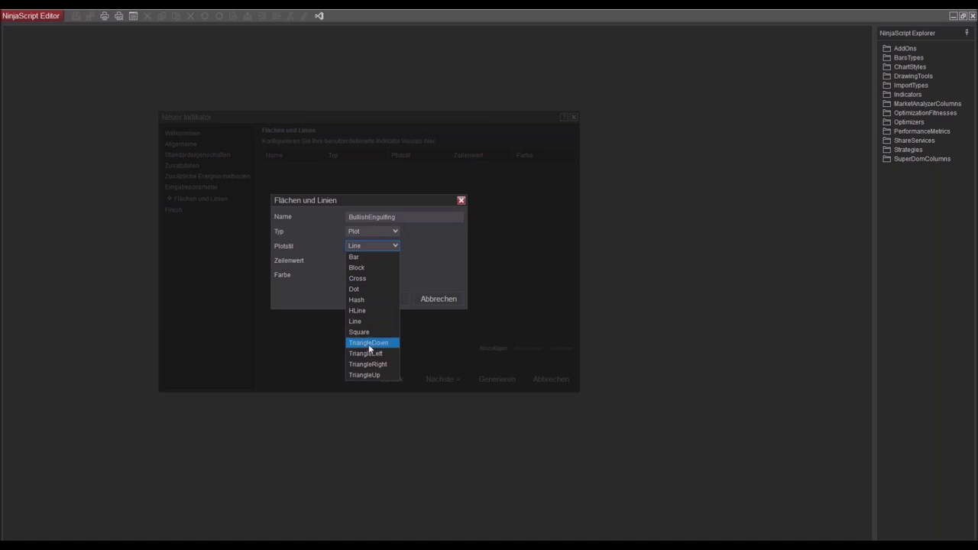
left_click(367, 375)
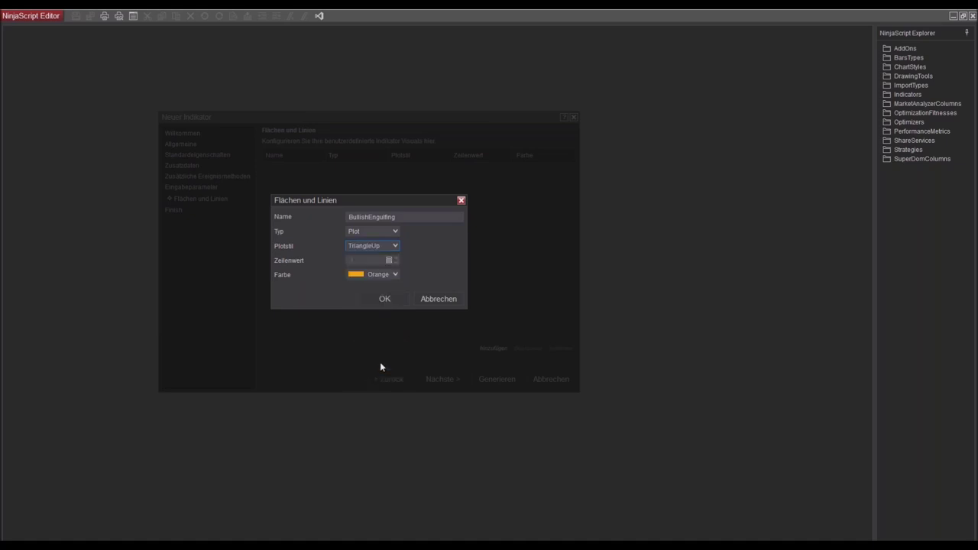
left_click(394, 279)
scroll(409, 348, "up", 5)
scroll(409, 352, "up", 10)
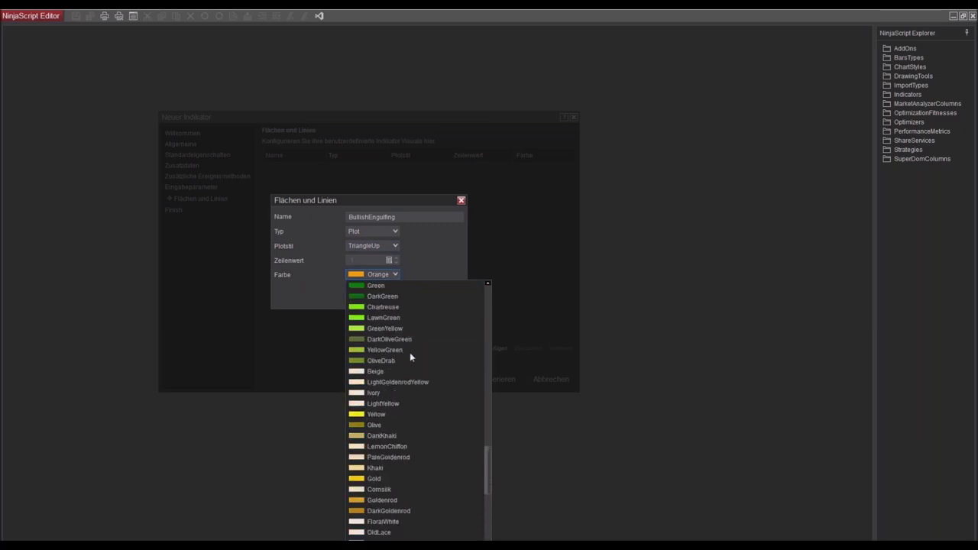
left_click(377, 350)
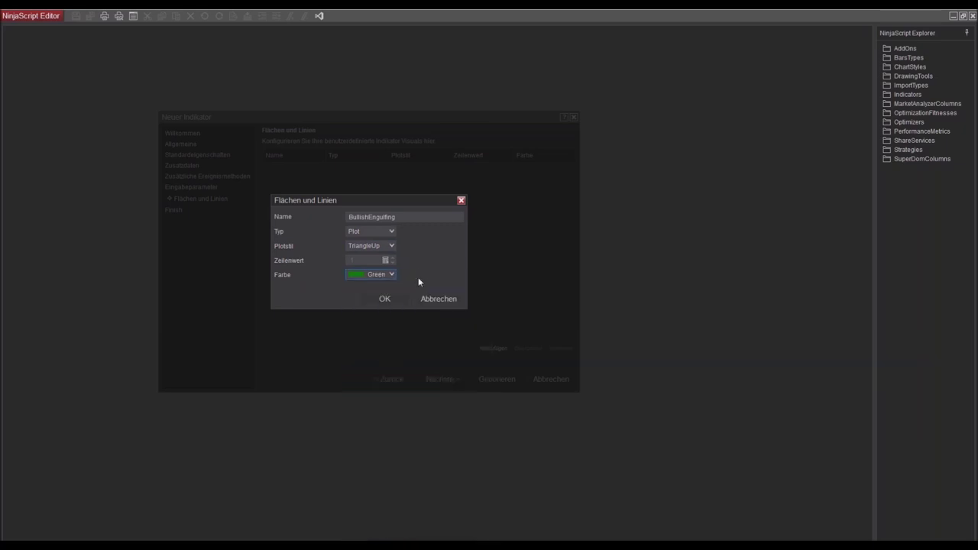
left_click(384, 299)
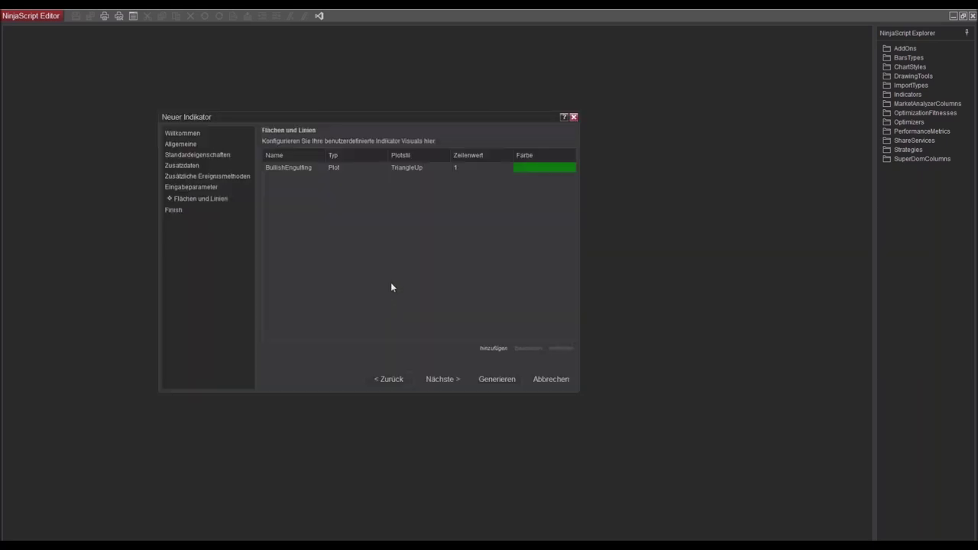
Add a plot named BearishEngulfing with the TriangleDown style in Red.
left_click(494, 348)
type("BearishEn")
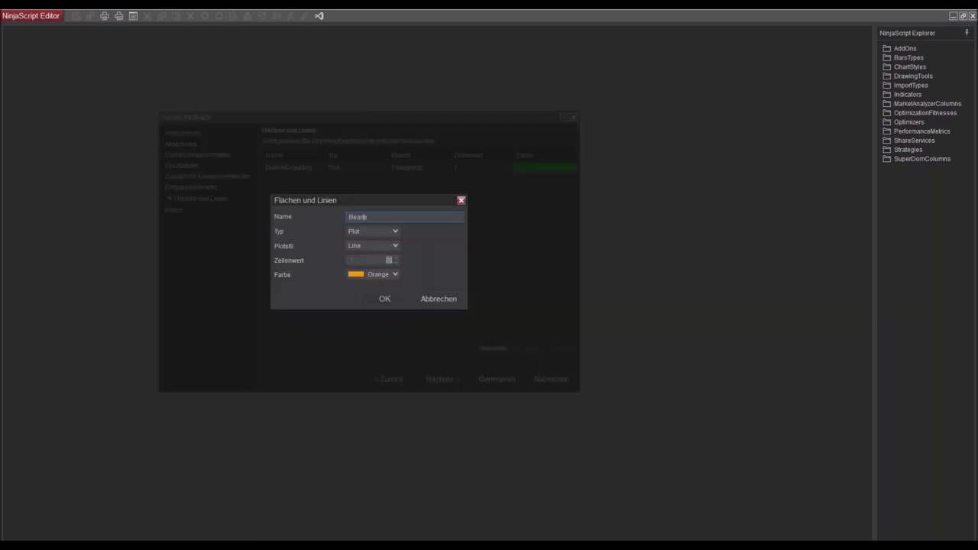
type("gulfing")
left_click(393, 248)
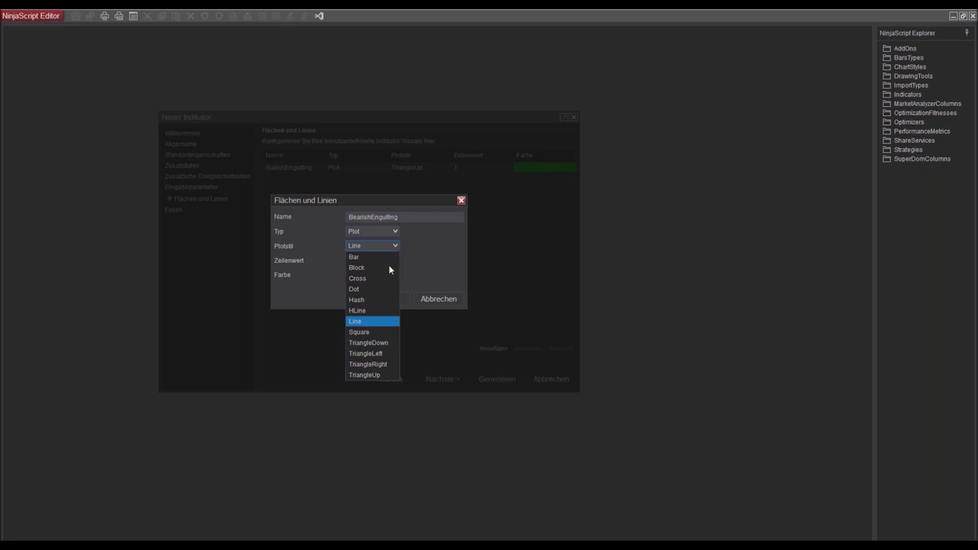
left_click(381, 344)
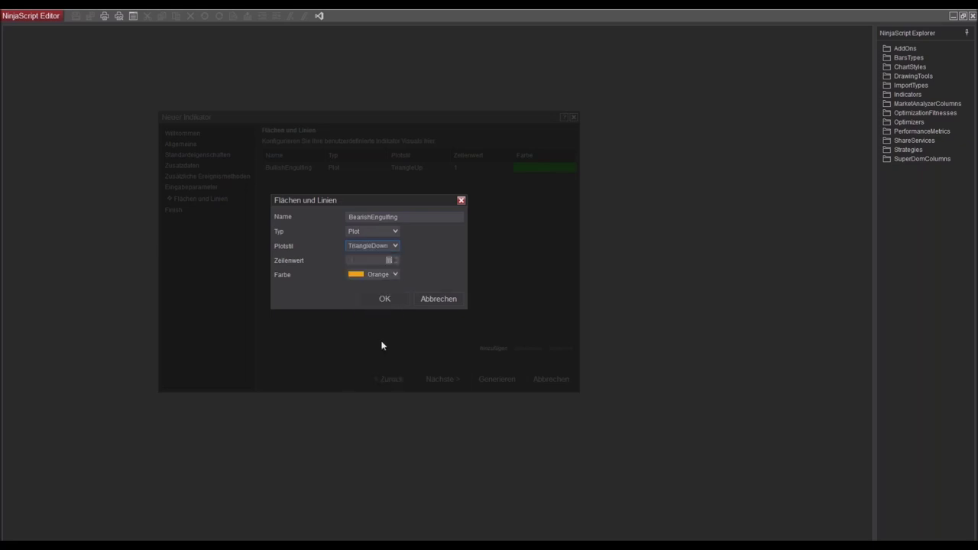
left_click(395, 274)
scroll(392, 321, "down", 1)
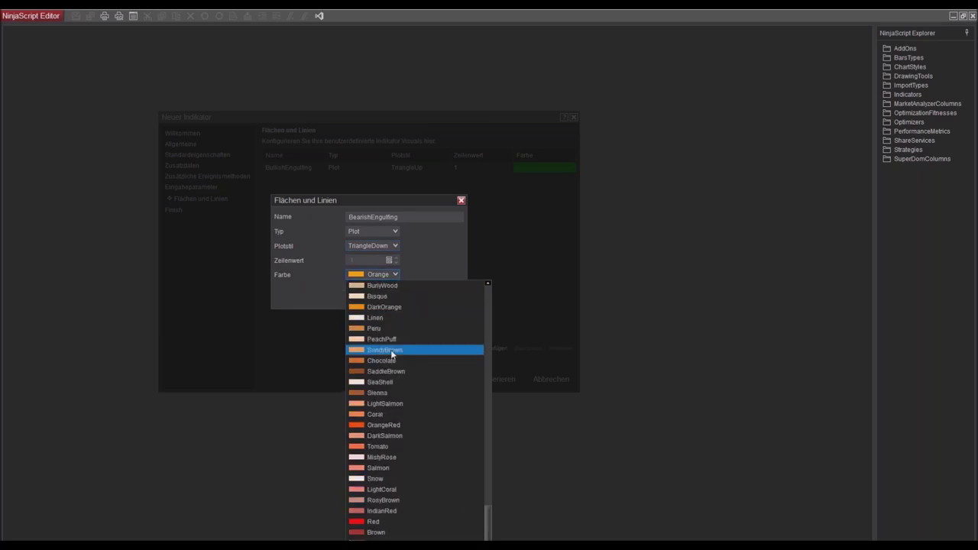
left_click(393, 511)
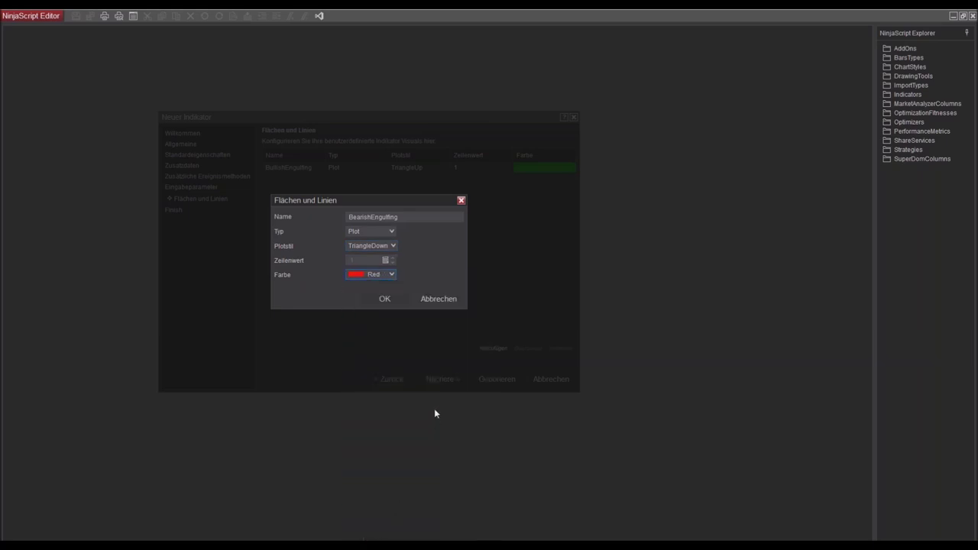
left_click(386, 298)
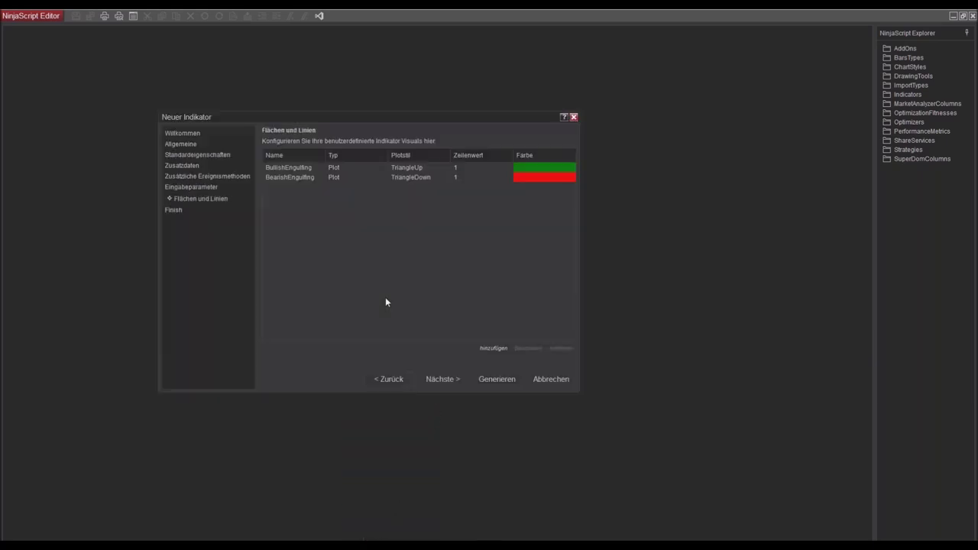
Add a plot named Change with the default Line style in Orange, and generate the indicator's source code.
left_click(493, 347)
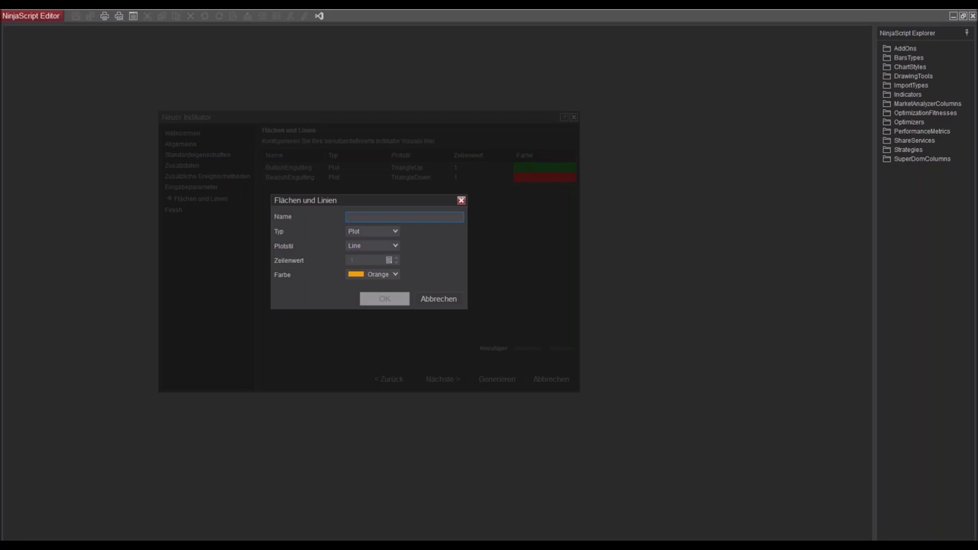
type("Change")
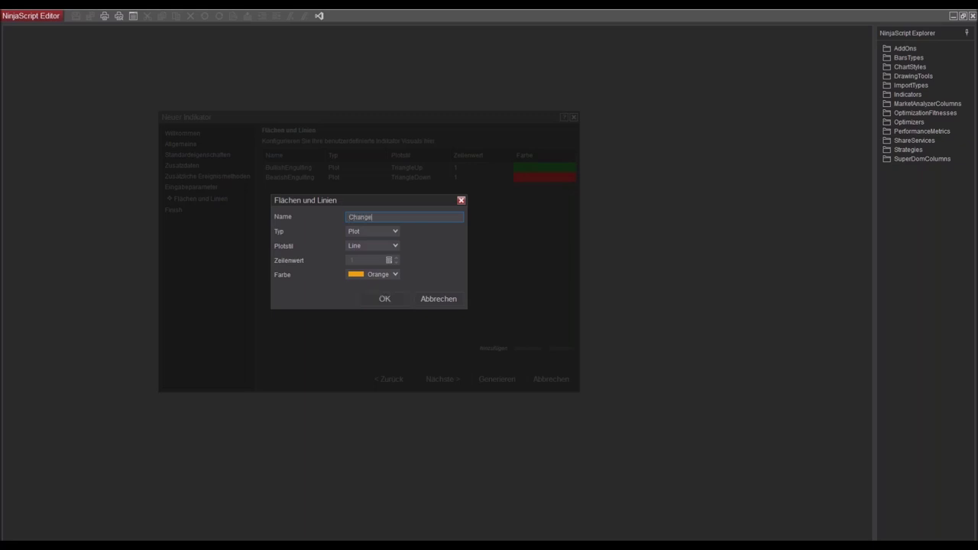
left_click(393, 246)
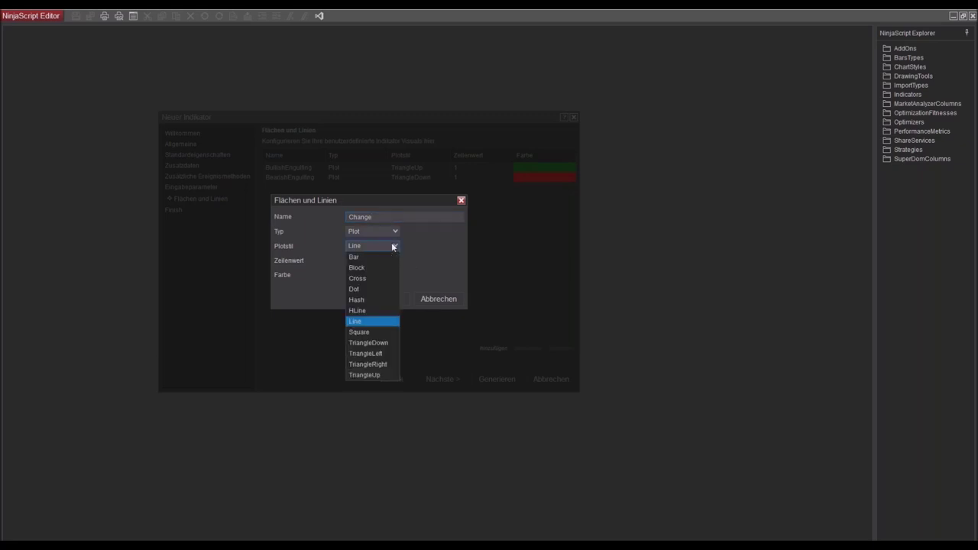
left_click(393, 246)
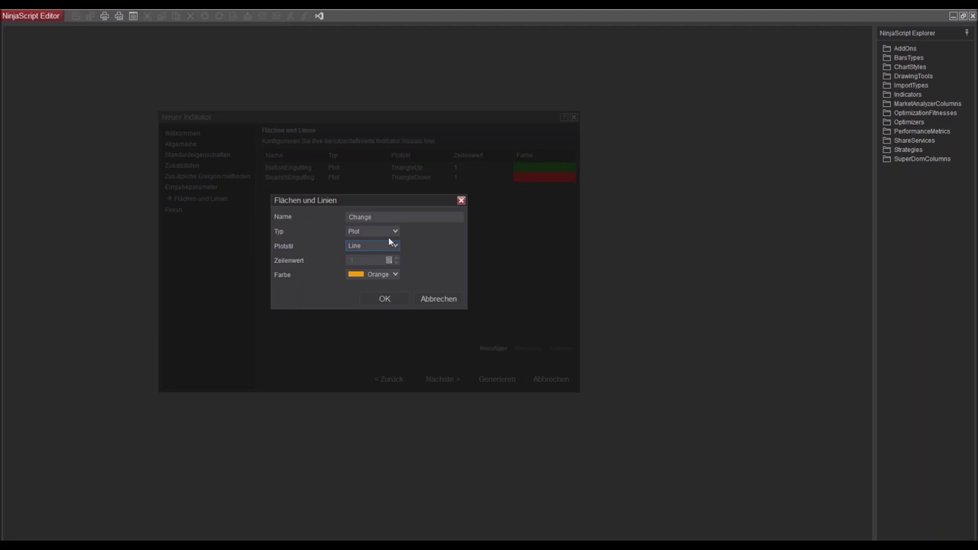
left_click(384, 300)
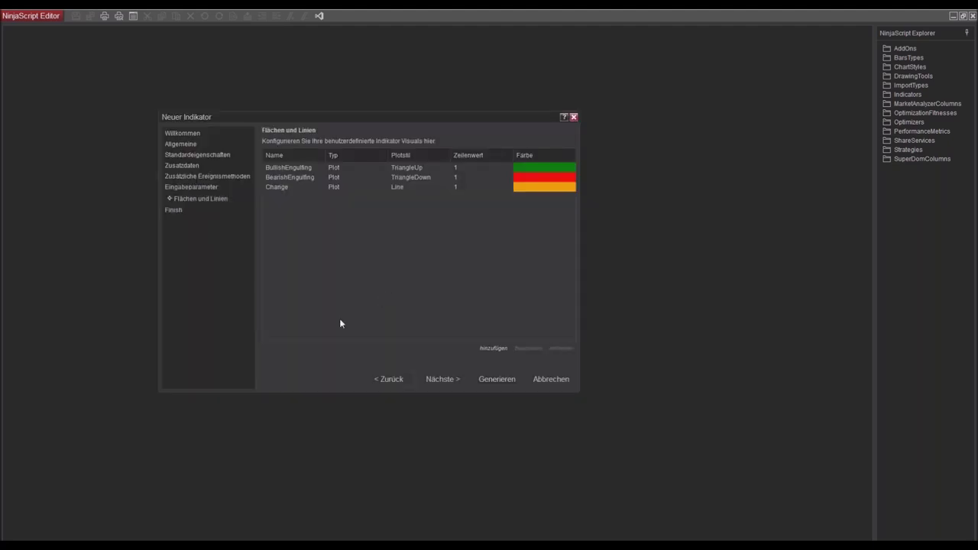
left_click(444, 378)
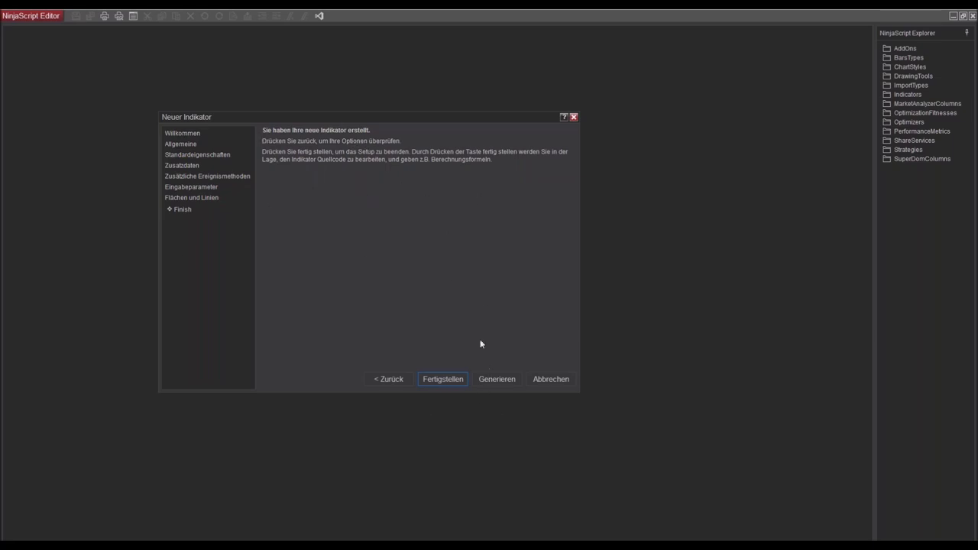
left_click(498, 379)
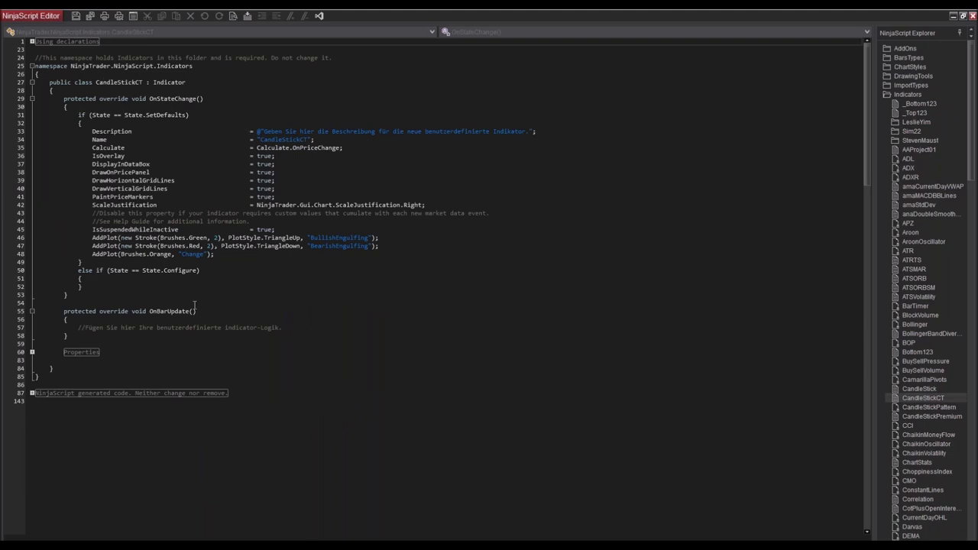
Insert three blank lines below the comment in OnBarUpdate and place the cursor on the second one.
left_click(308, 328)
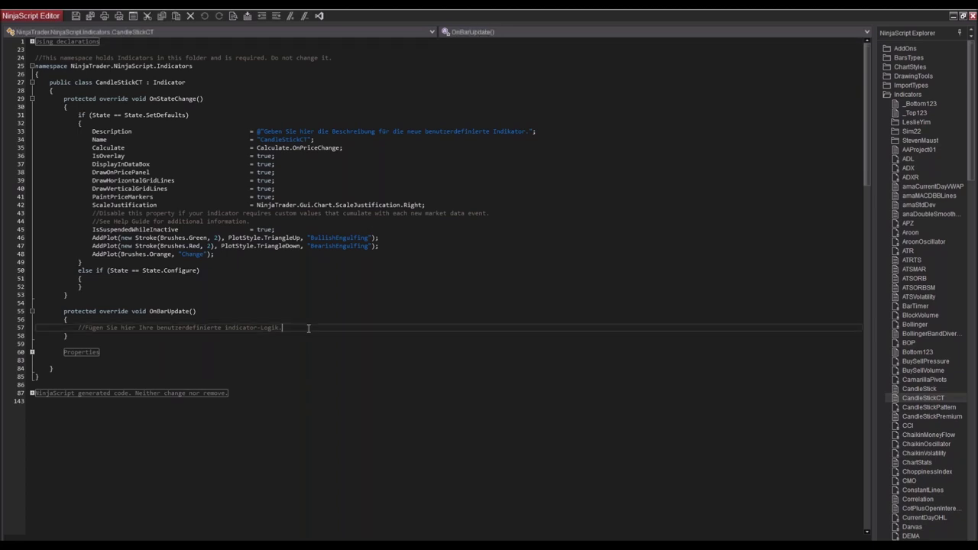
key("Return")
key("Return")
key("Return")
key("Up")
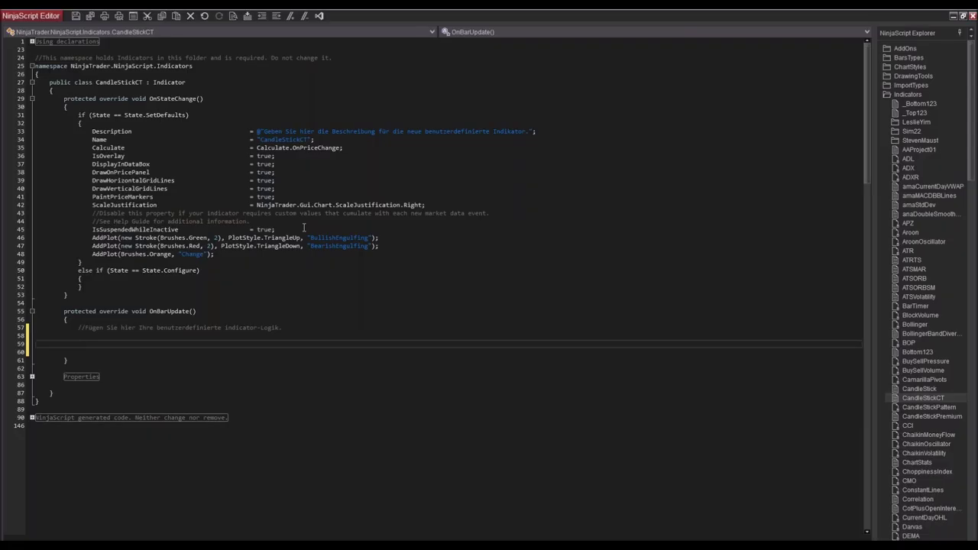
In OnBarUpdate, start an if condition with High[0] > High[2] followed by &&.
type("if")
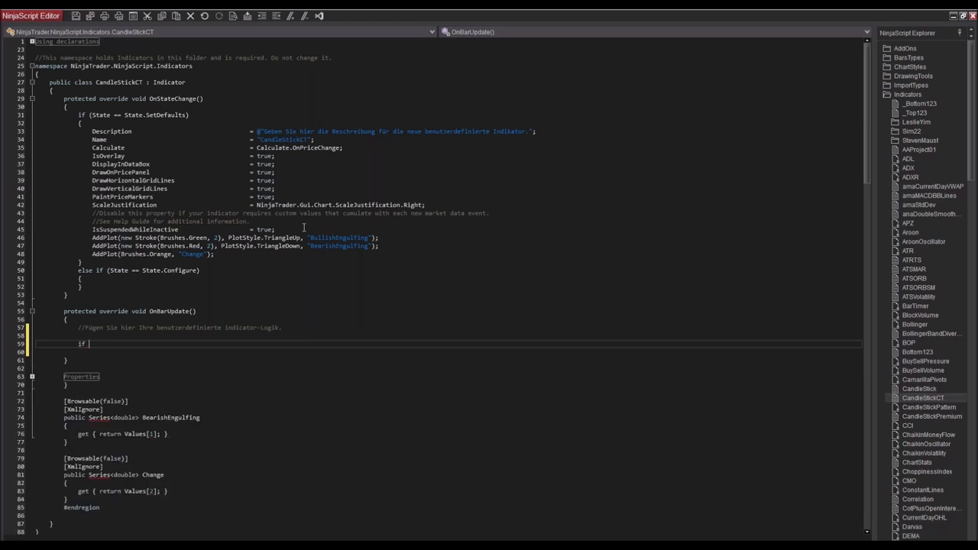
type(" (")
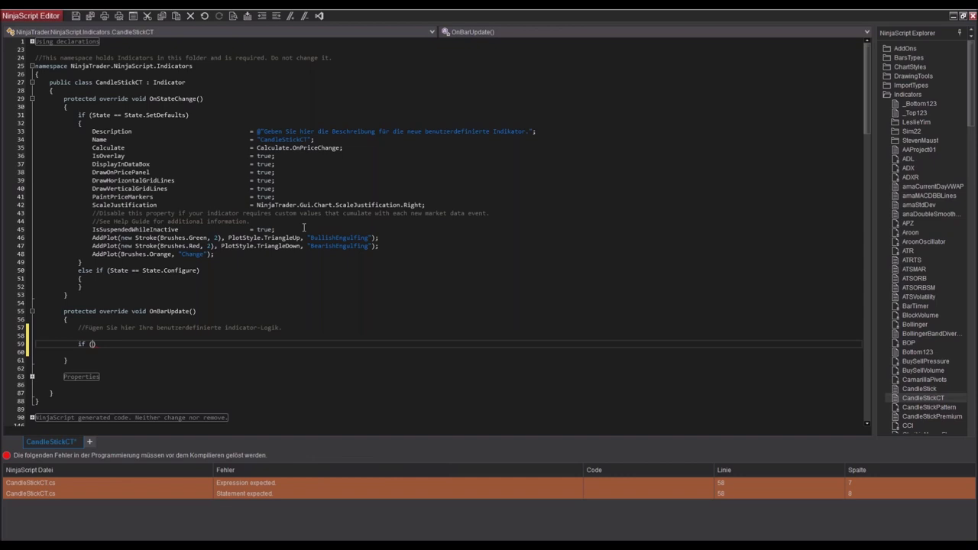
type("High[")
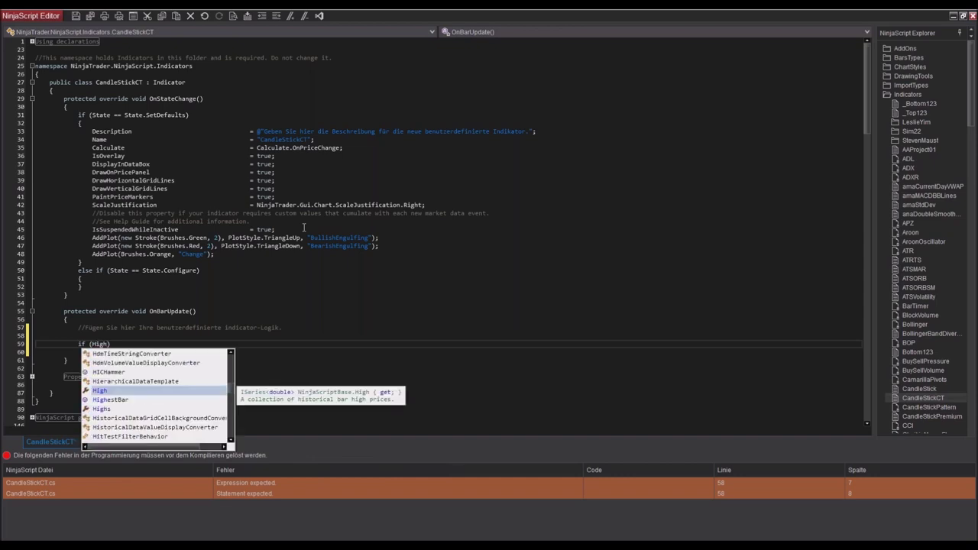
type("0")
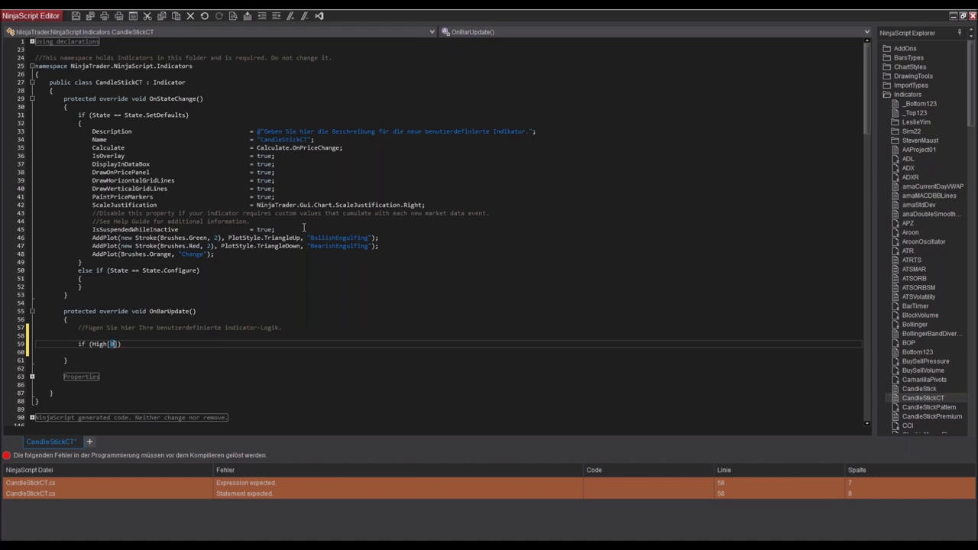
key("Right")
type("> High[1]")
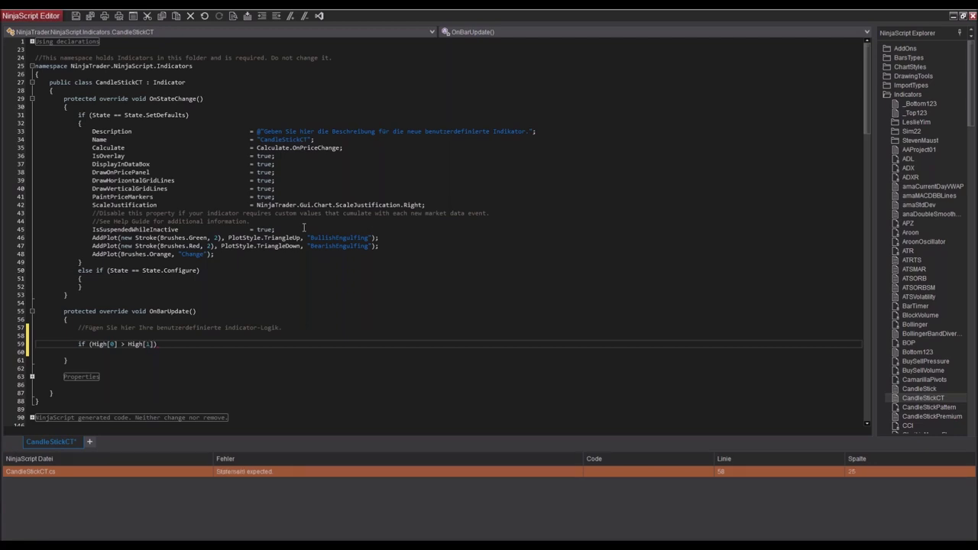
key("BackSpace")
type("2")
key("Left")
type("&& ")
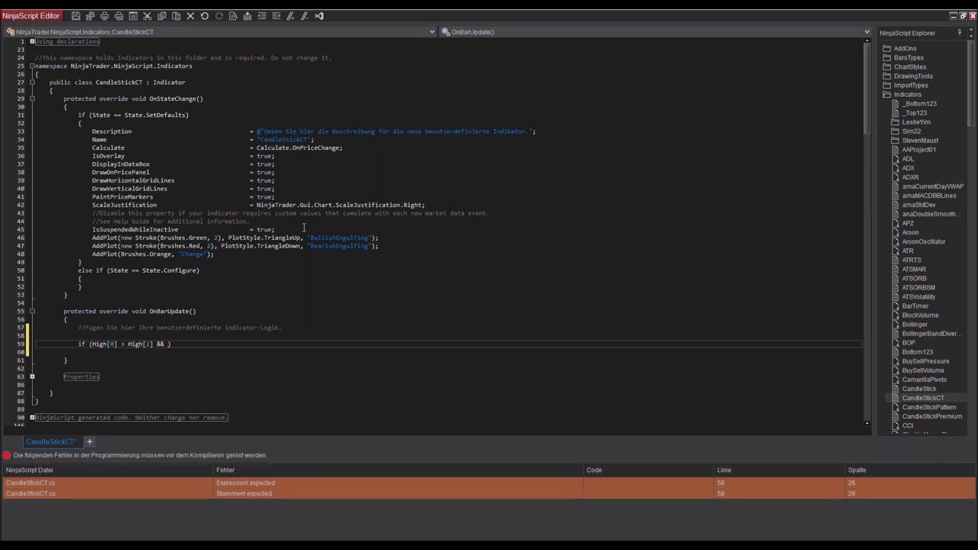
Complete the if condition with Low[0] < Low[0] && Close[0] > Open[0], and add an empty braced block below it.
type("Low[0]")
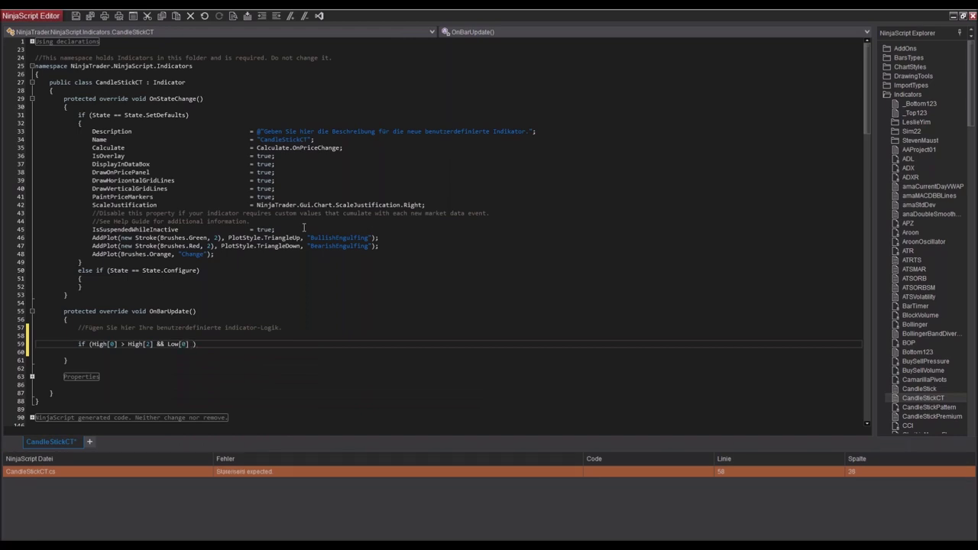
type(" < Low[0] &&")
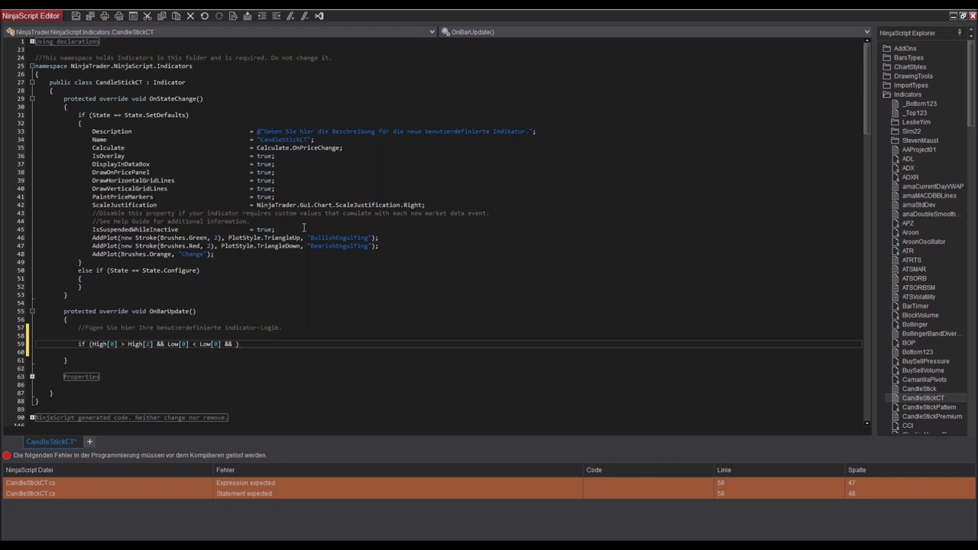
type("Close")
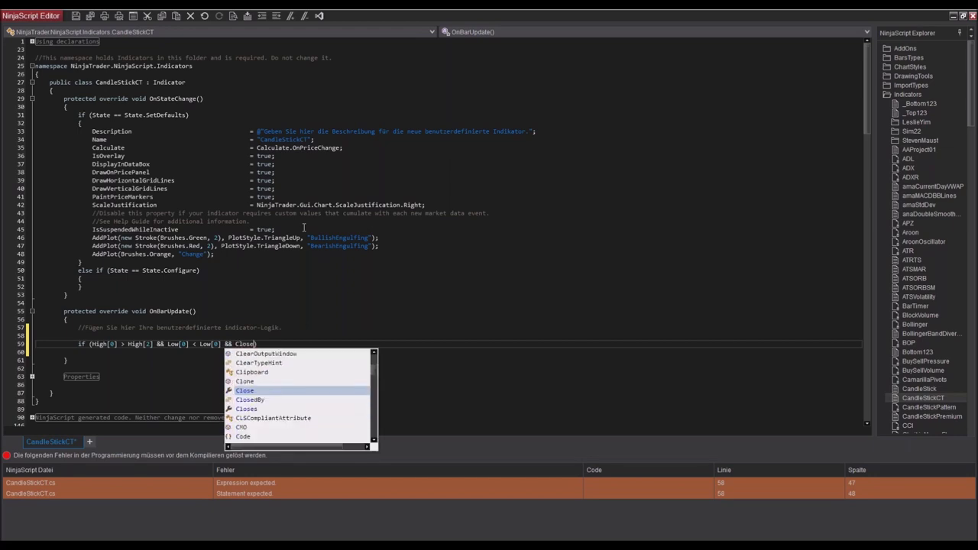
type("[0]")
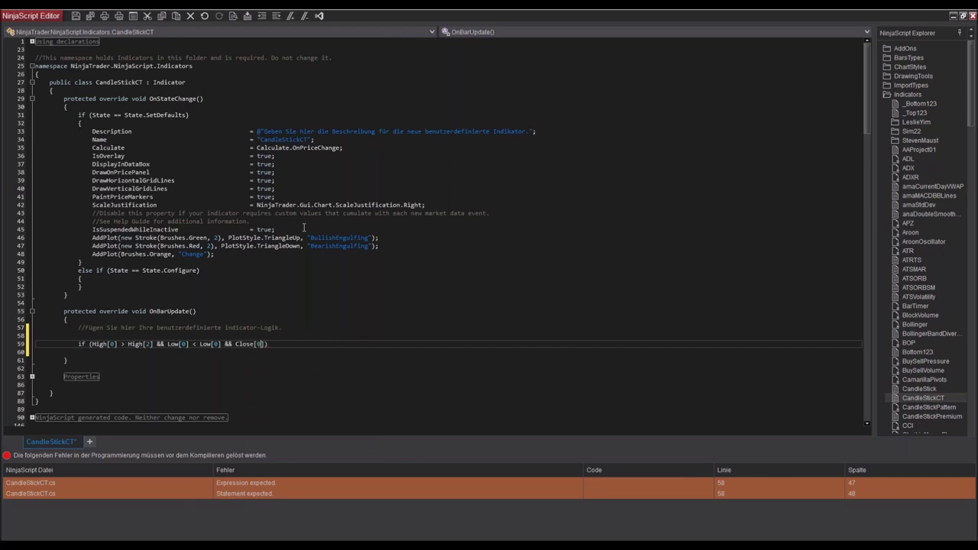
type(" > ")
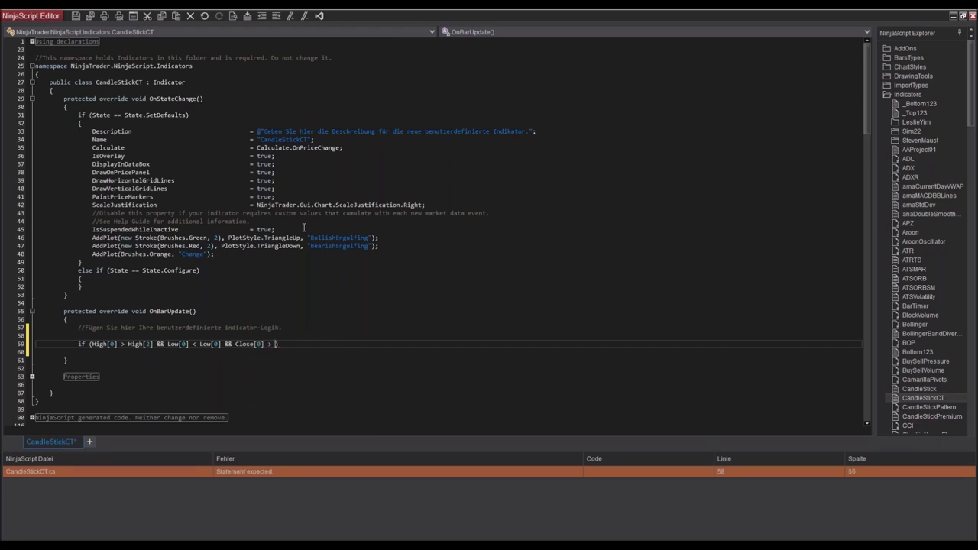
type("Open[0]) {")
key("Return")
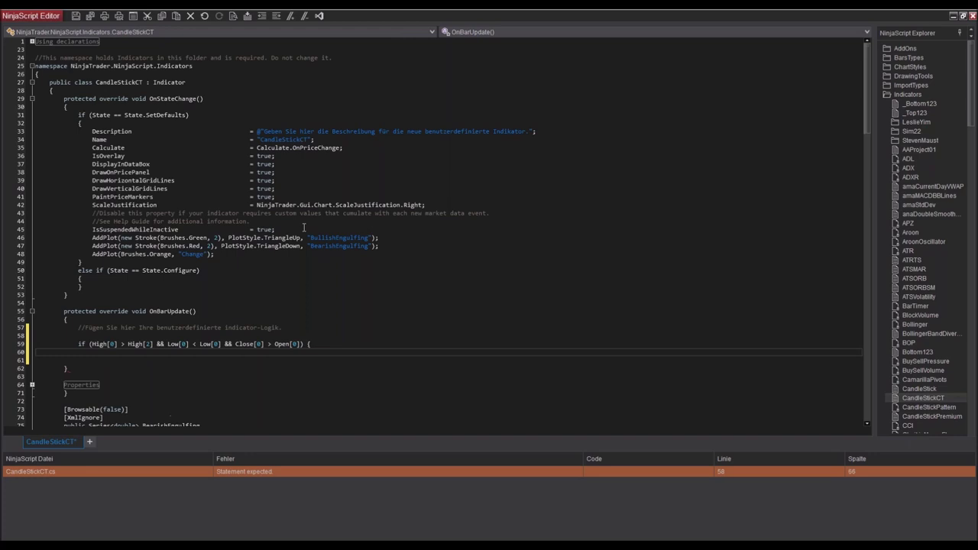
key("Return")
key("Up")
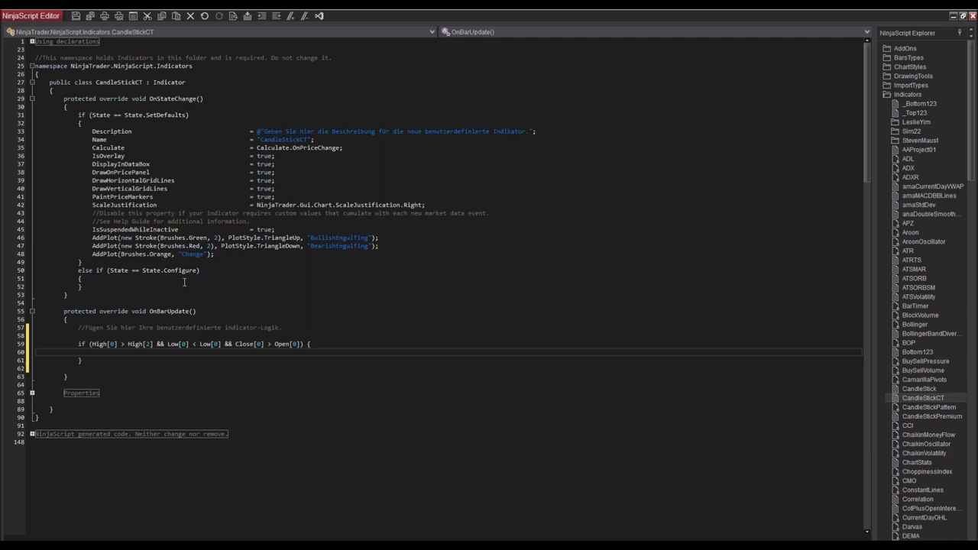
Start a statement inside the if block with the plot reference BullishEngulfing[0].
double_click(353, 238)
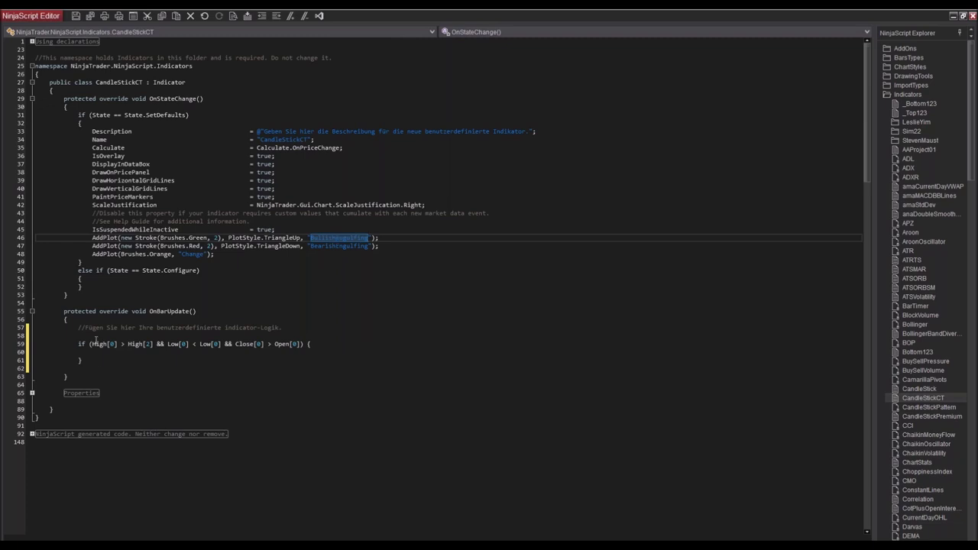
left_click(111, 351)
type("BullishEngulfing")
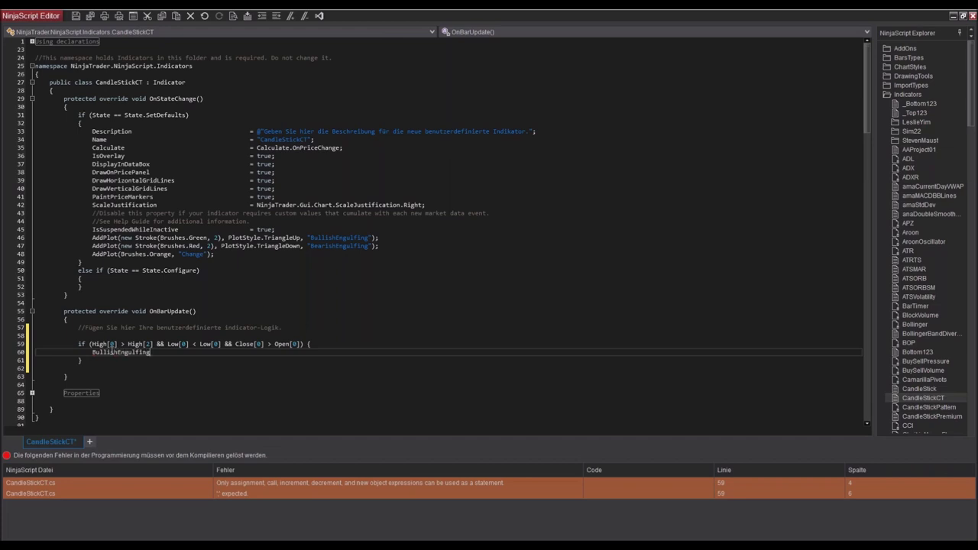
type("[0]")
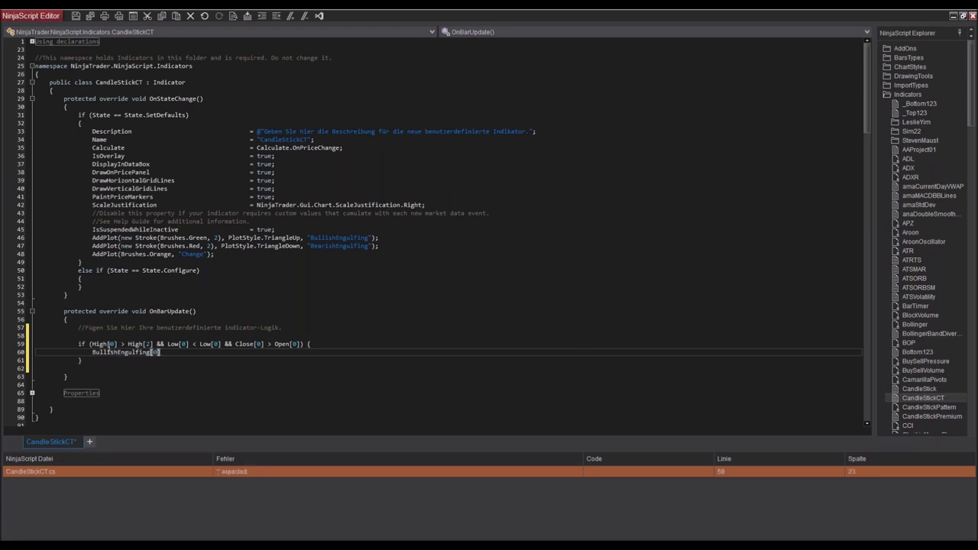
Correct the if condition to compare against the previous bar, using High[1] and Low[1].
left_click(151, 344)
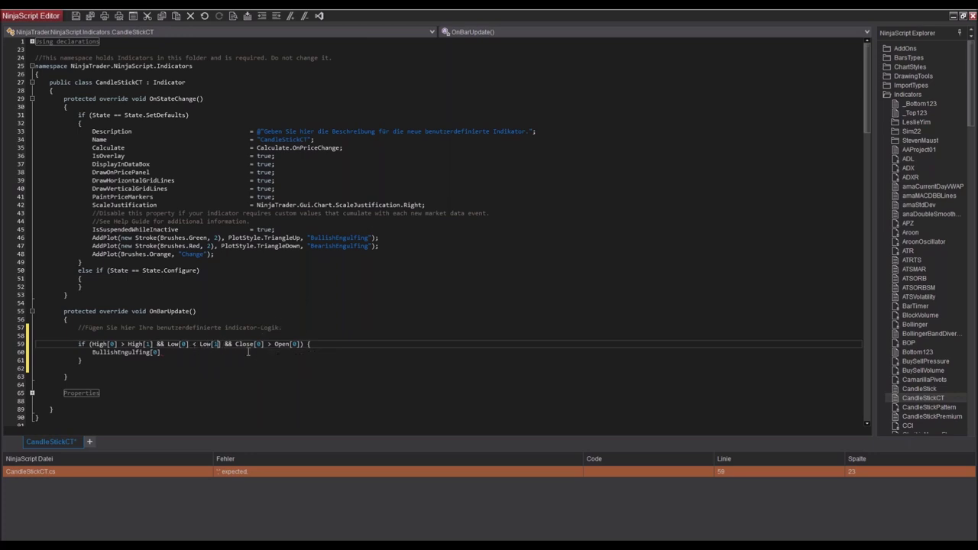
left_click(217, 344)
key("Down")
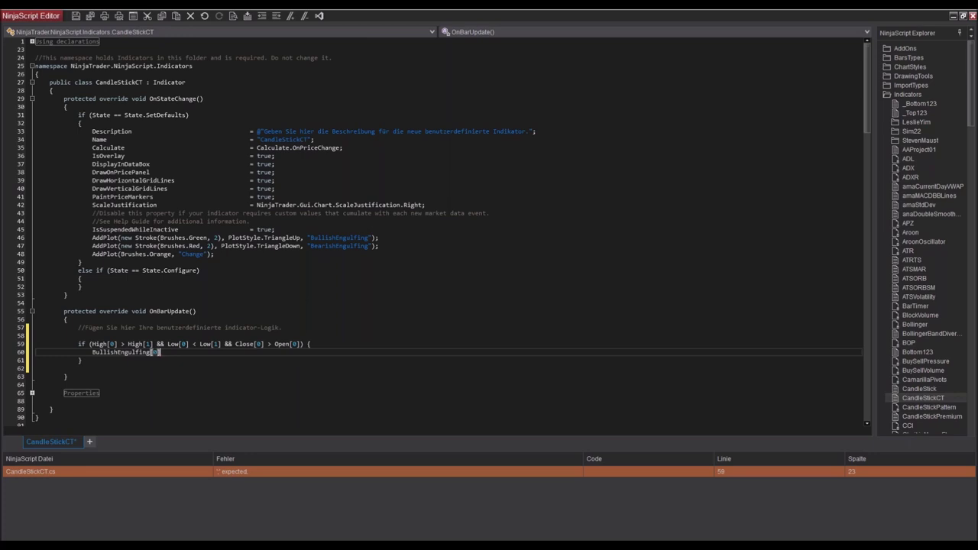
Complete the BullishEngulfing[0] statement by assigning it Low[0], ending with a semicolon.
type("] = Low")
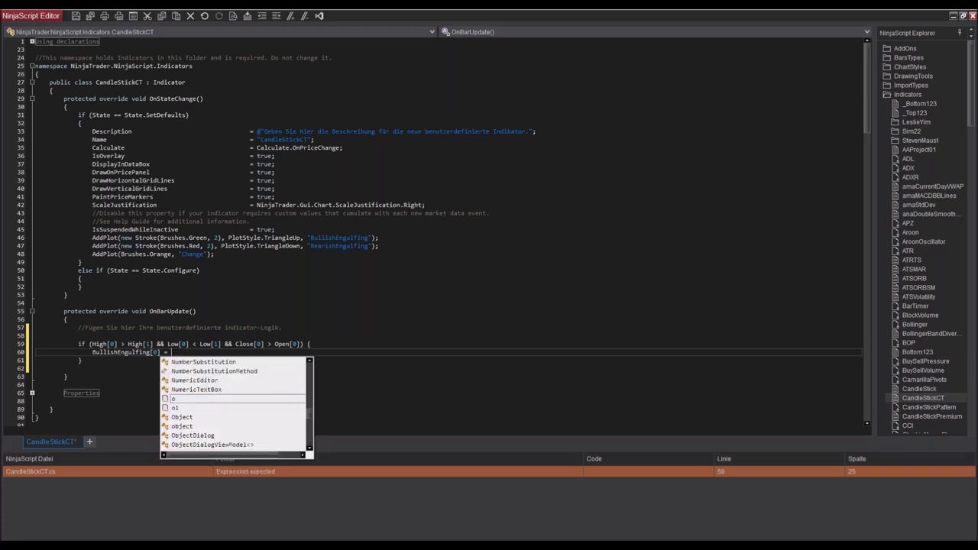
type("[0]")
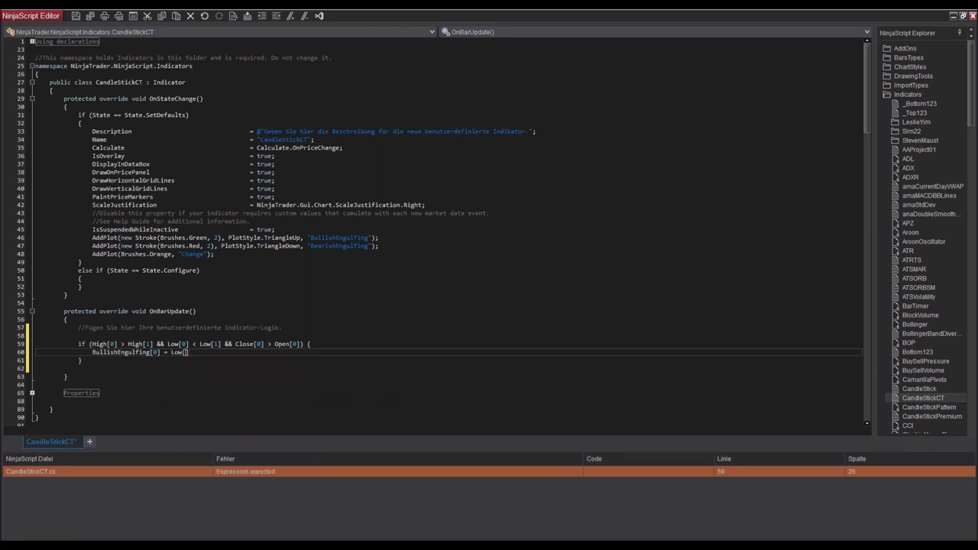
type(";")
key("Down")
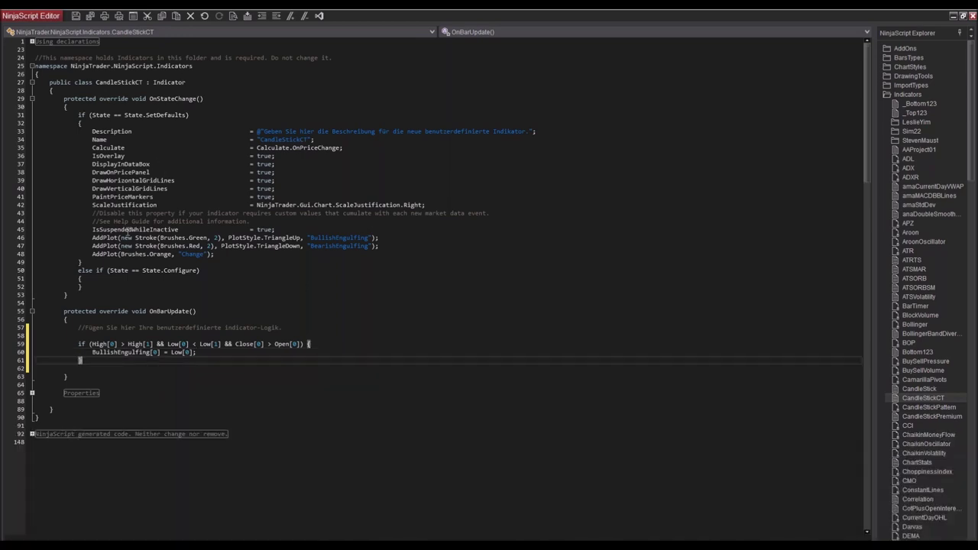
Duplicate the whole bullish if block below itself, separated by one blank line.
scroll(97, 294, "down", 2)
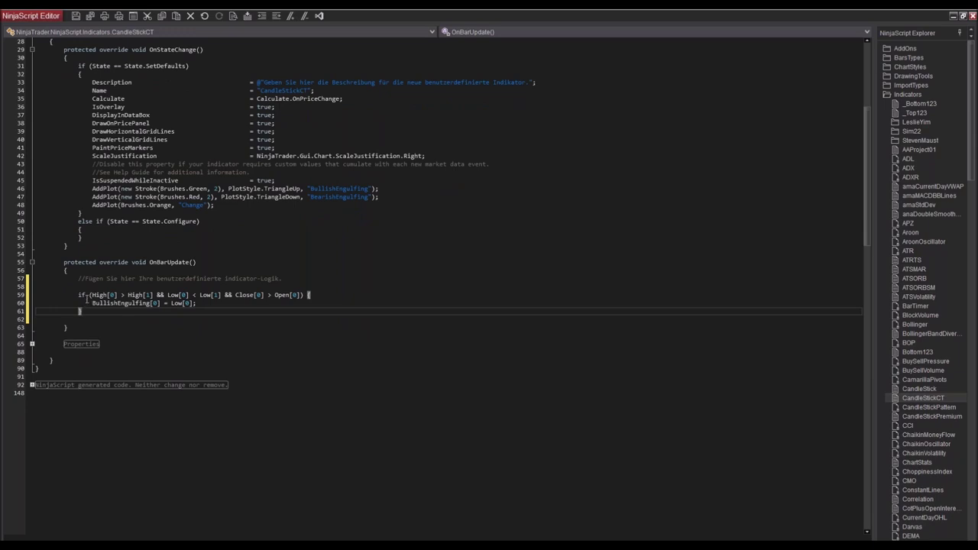
left_click_drag(78, 294, 89, 310)
key("ctrl+c")
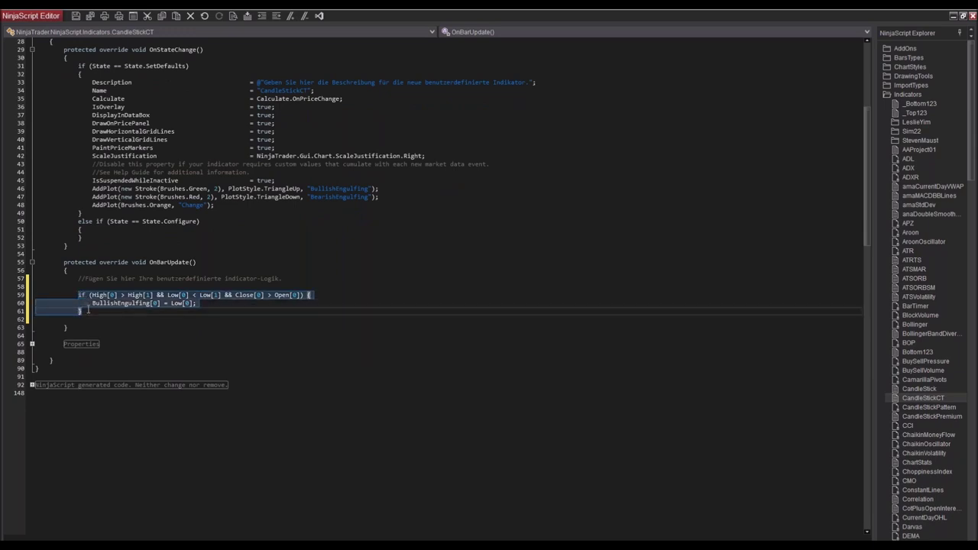
left_click(90, 311)
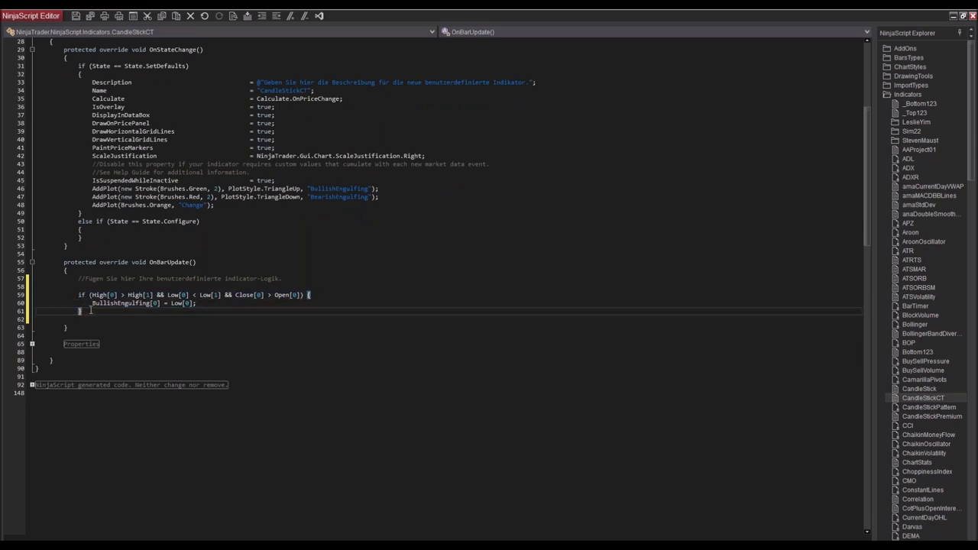
key("Return")
key("Return")
key("ctrl+v")
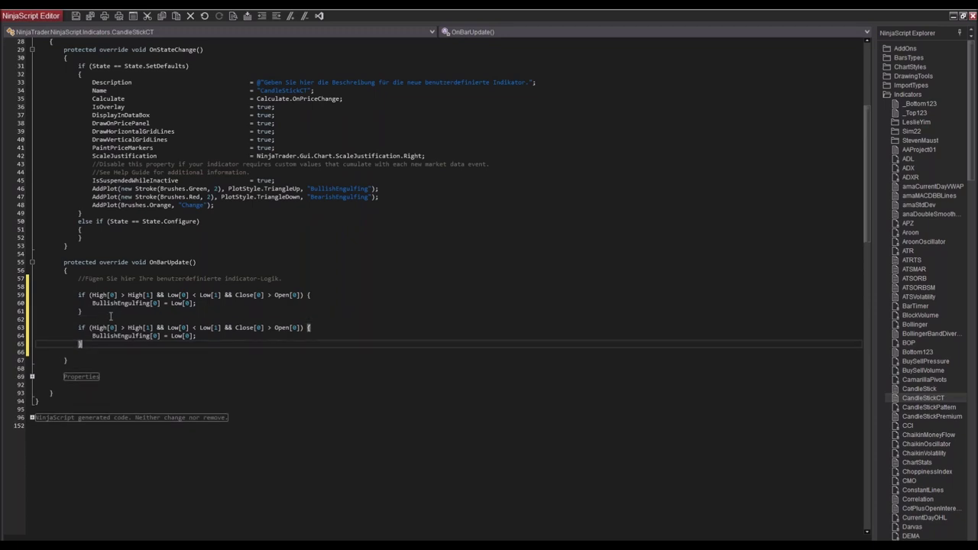
In the duplicated if condition, change the last comparison to Close[0] < Open[0].
left_click(274, 328)
key("BackSpace")
key("BackSpace")
type("<")
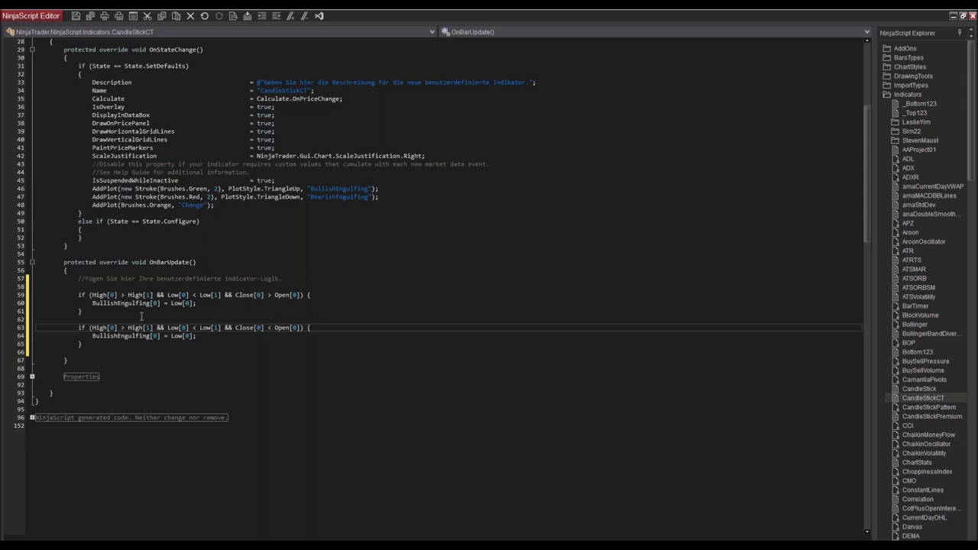
Change the plot assigned in the duplicated block to BearishEngulfing[0].
left_click(121, 336)
key("BackSpace")
key("BackSpace")
key("BackSpace")
key("BackSpace")
key("BackSpace")
key("BackSpace")
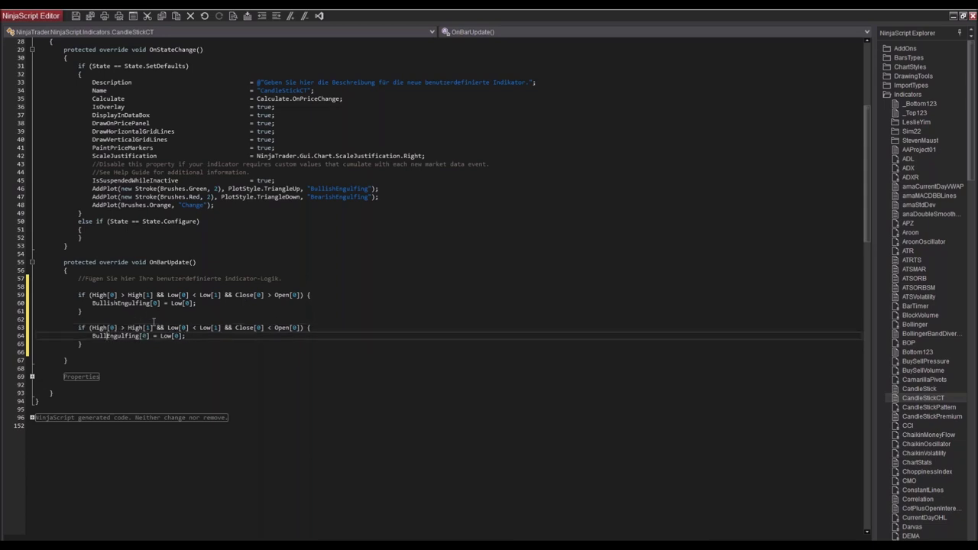
type("earish")
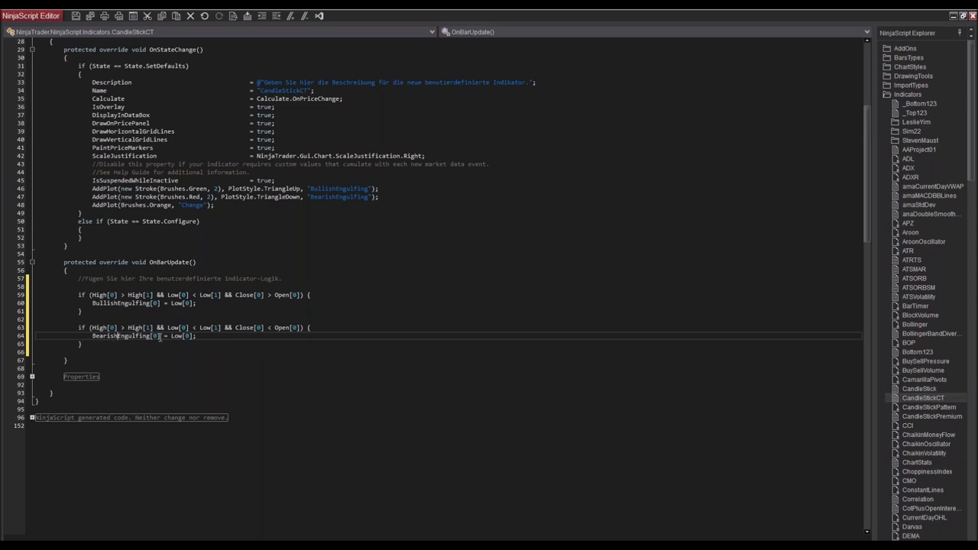
Set the value assigned to BearishEngulfing[0] to High[0].
left_click(184, 336)
key("BackSpace")
key("BackSpace")
key("BackSpace")
type("High")
left_click(395, 329)
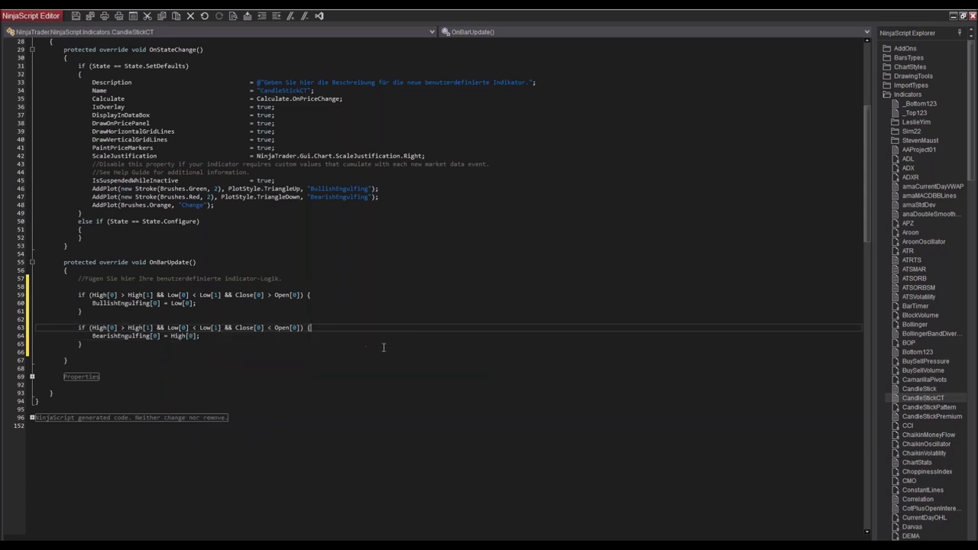
Compile the CandleStickCT indicator code, then run the compile once more.
key("F5")
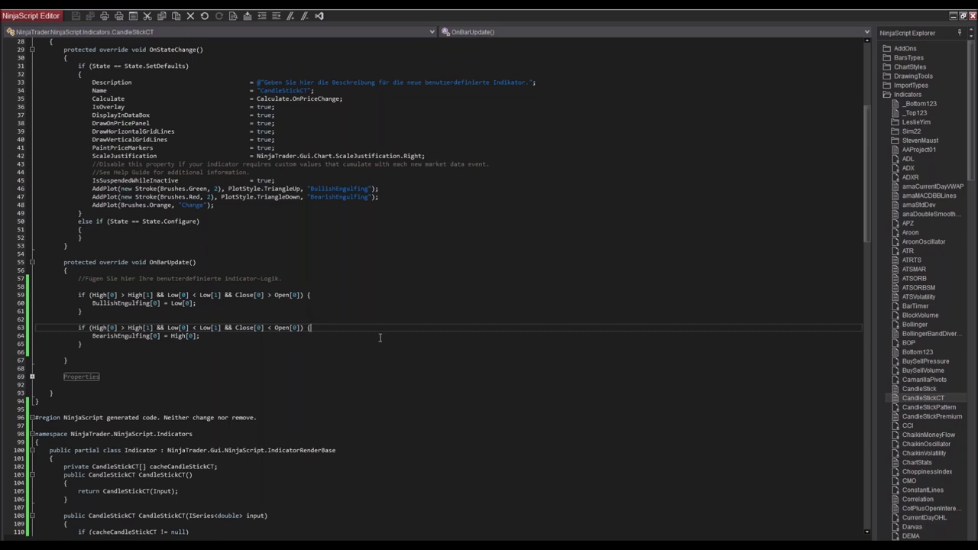
right_click(411, 223)
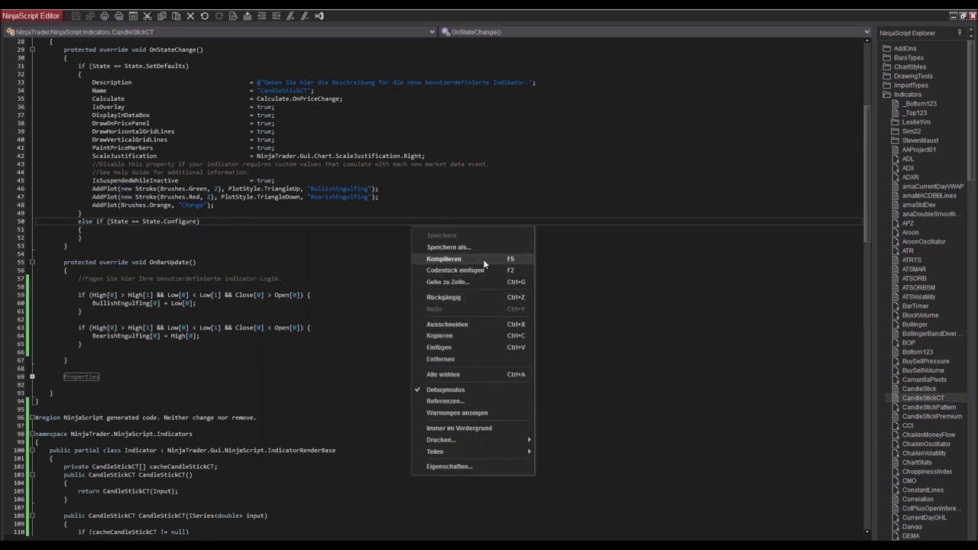
left_click(461, 262)
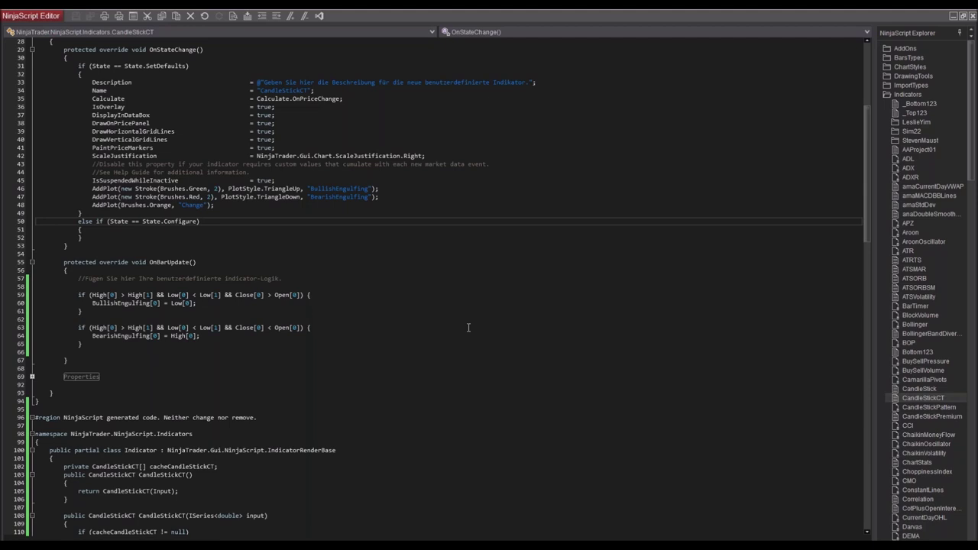
left_click(556, 273)
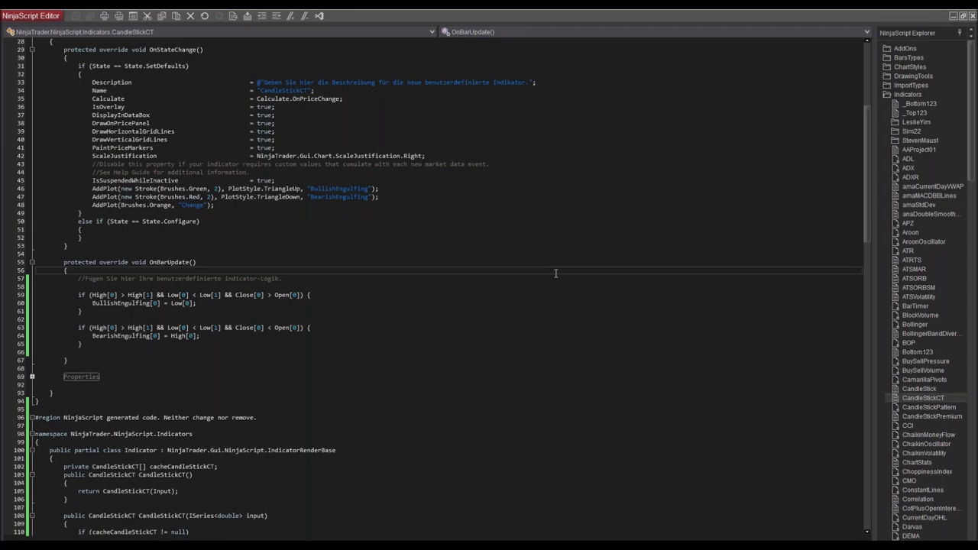
Switch to the NinjaTrader control center and start a new chart with IBM as the instrument.
key("alt+Tab")
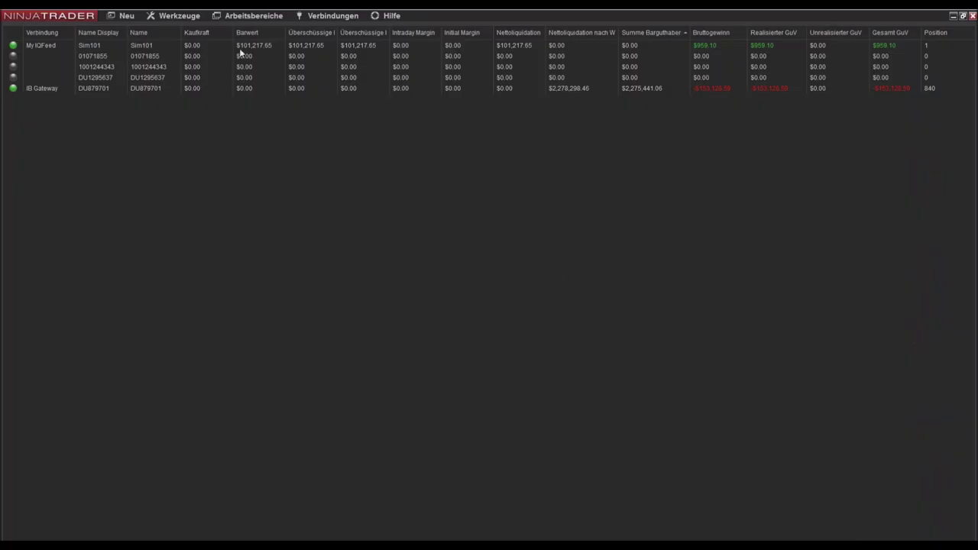
left_click(126, 16)
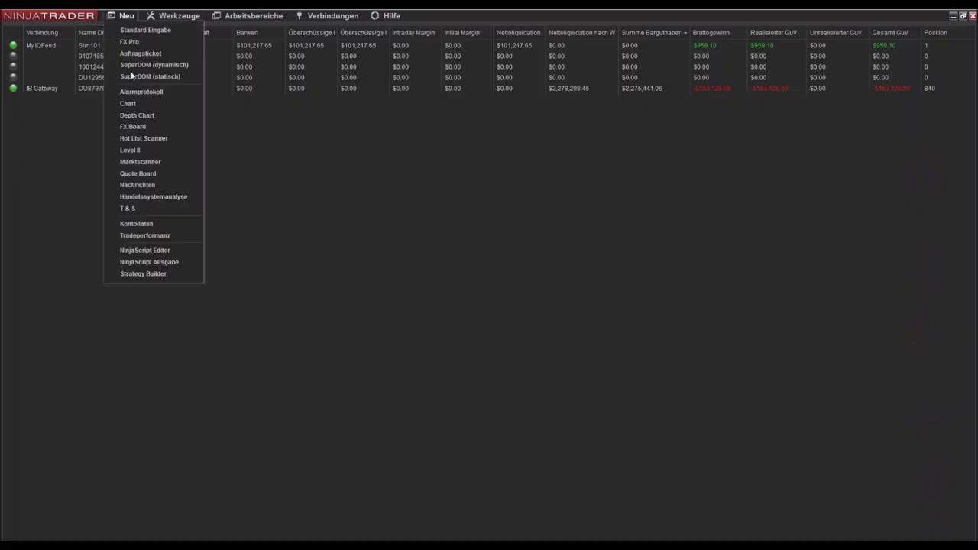
left_click(134, 103)
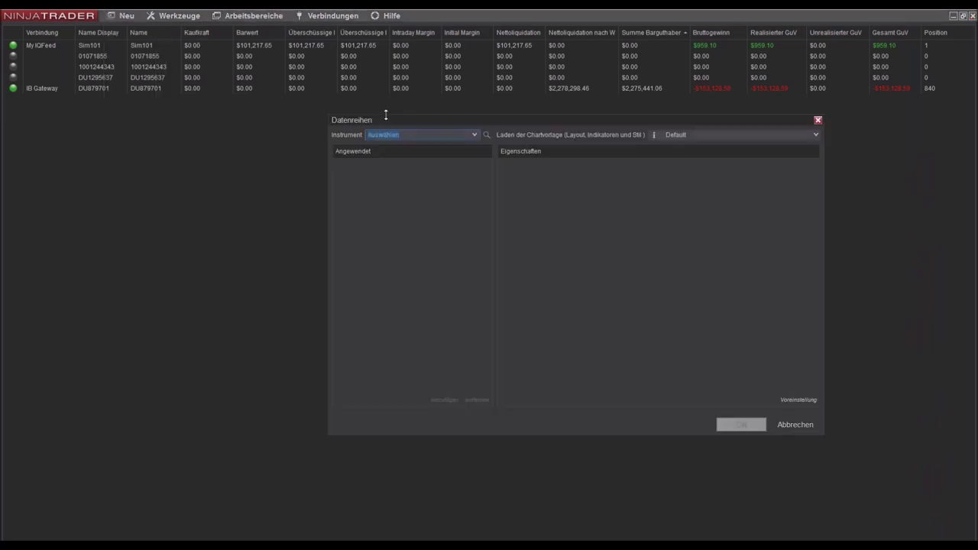
left_click_drag(467, 120, 331, 111)
type("IBM")
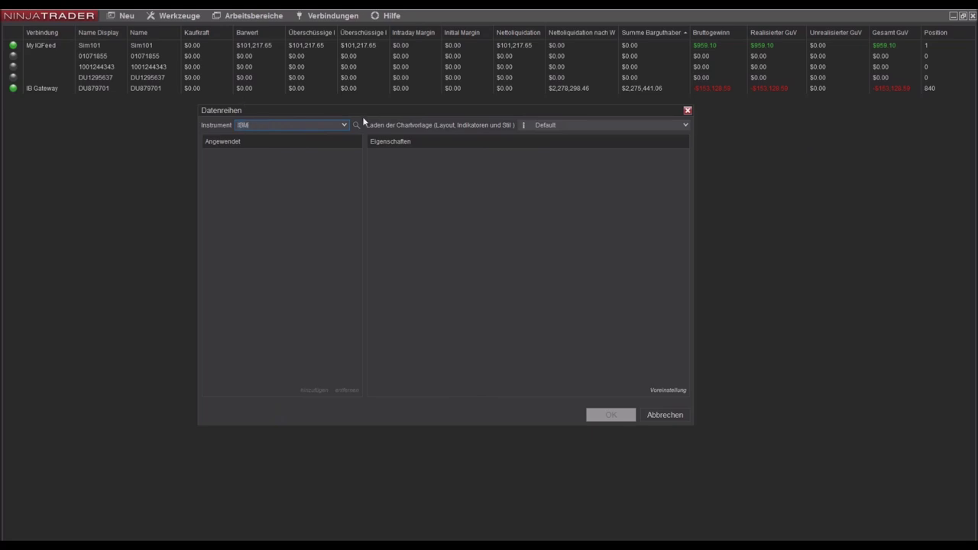
key("Return")
Create the IBM chart with 50 days of 15-minute data and maximize its window.
left_click(544, 233)
type("0")
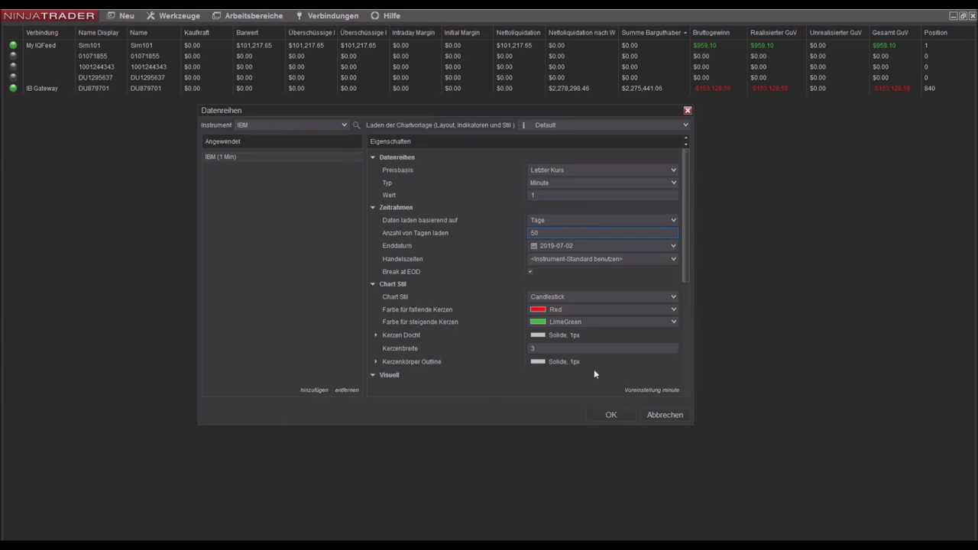
left_click(539, 197)
type("5")
left_click(615, 417)
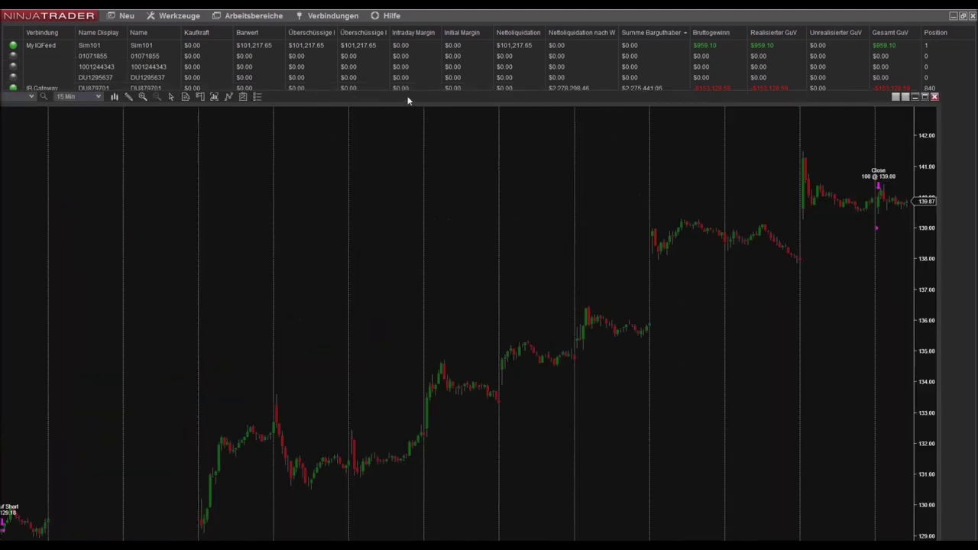
left_click_drag(664, 127, 594, 130)
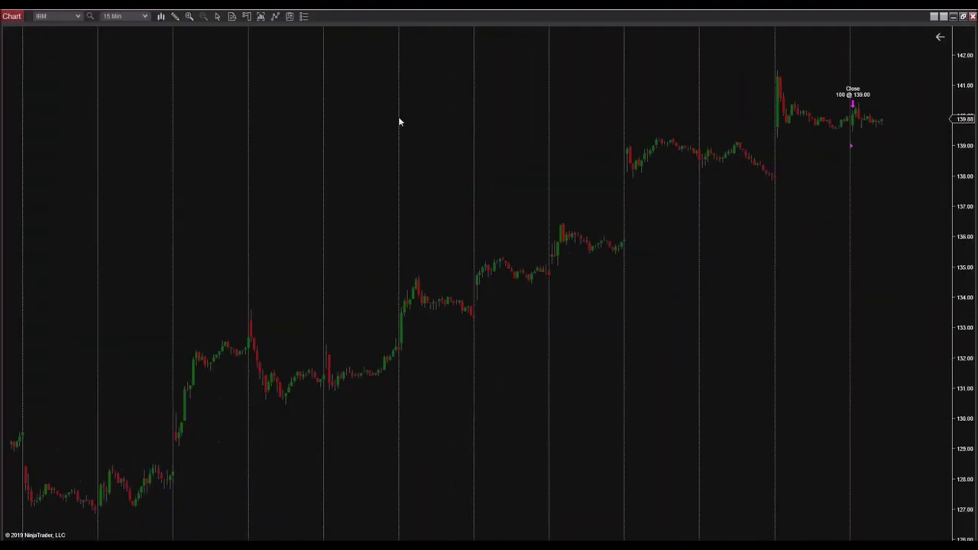
Add the CandleStickCT indicator to the IBM chart with its default settings.
right_click(276, 108)
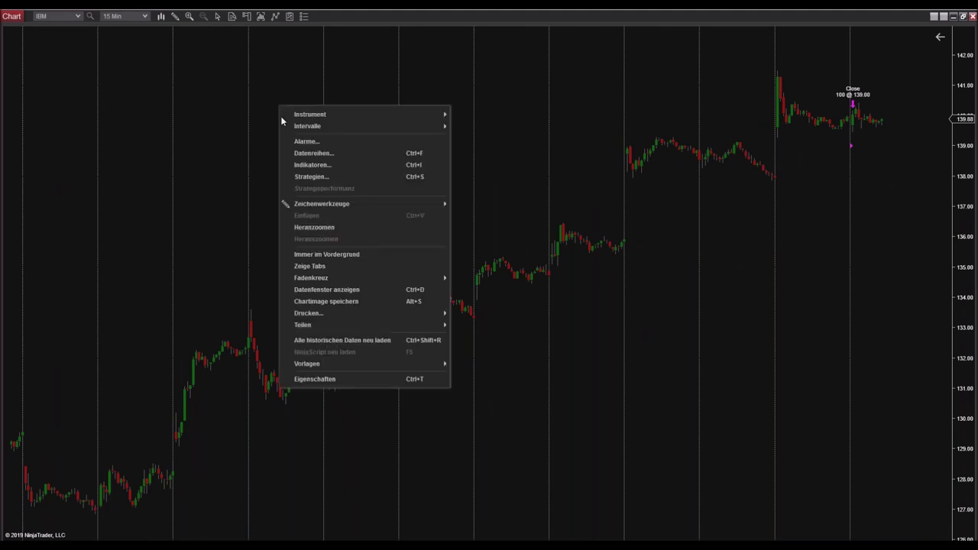
left_click(299, 166)
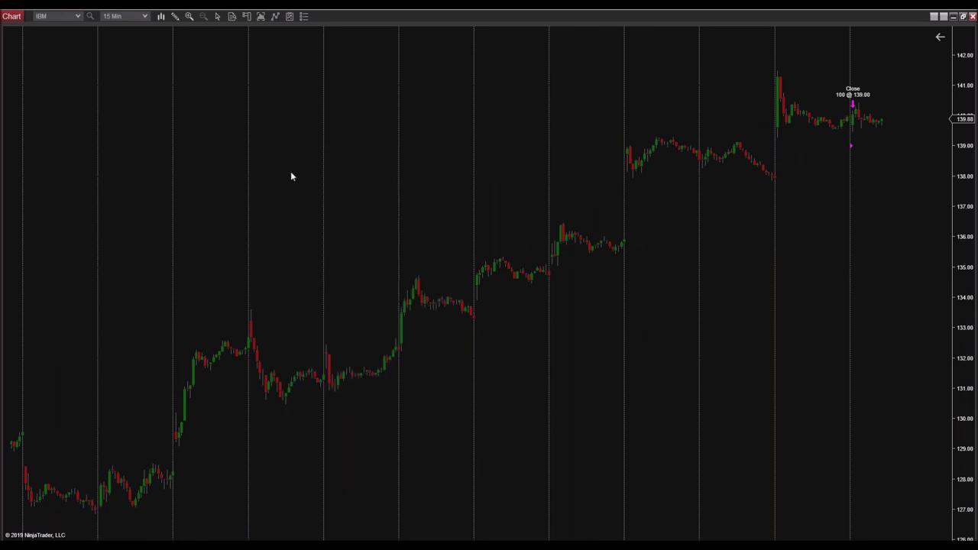
scroll(384, 241, "down", 3)
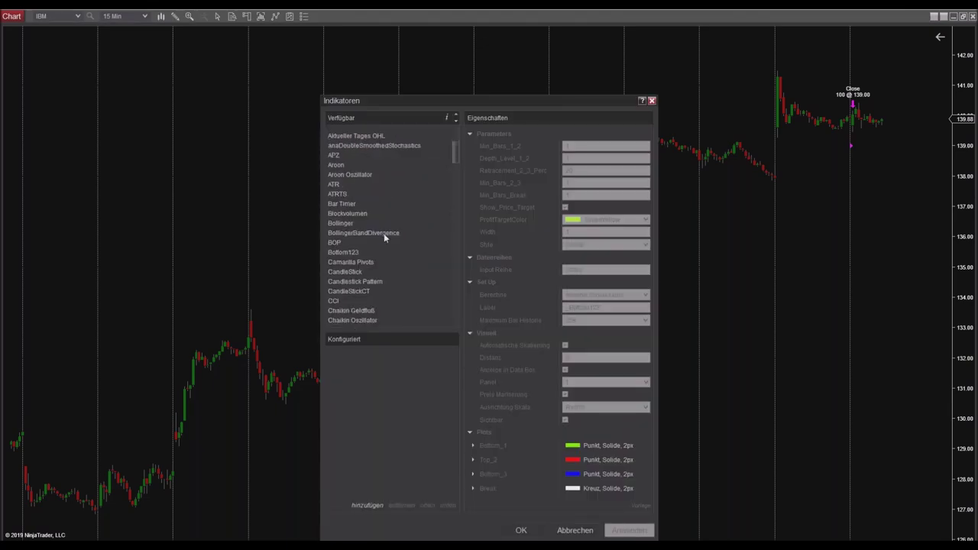
double_click(349, 292)
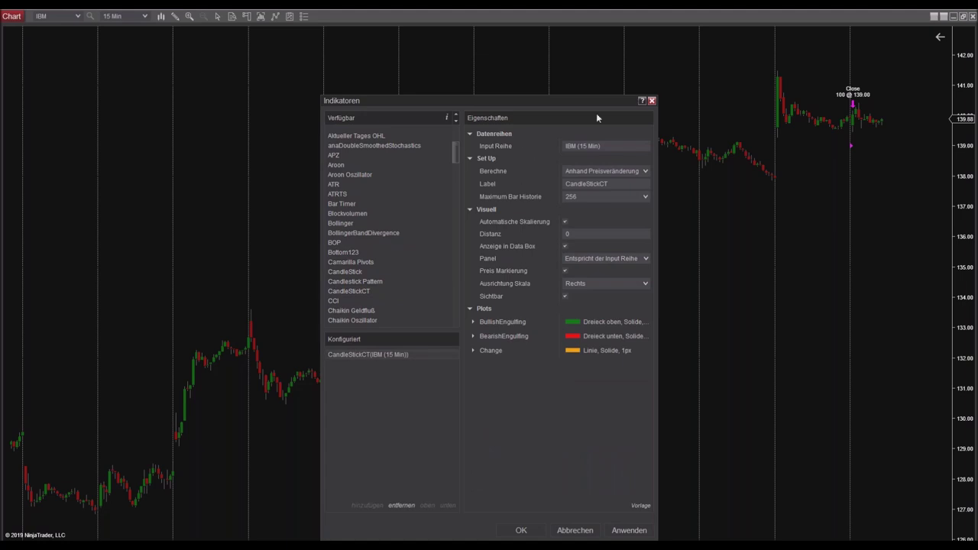
left_click_drag(508, 101, 472, 45)
left_click(485, 473)
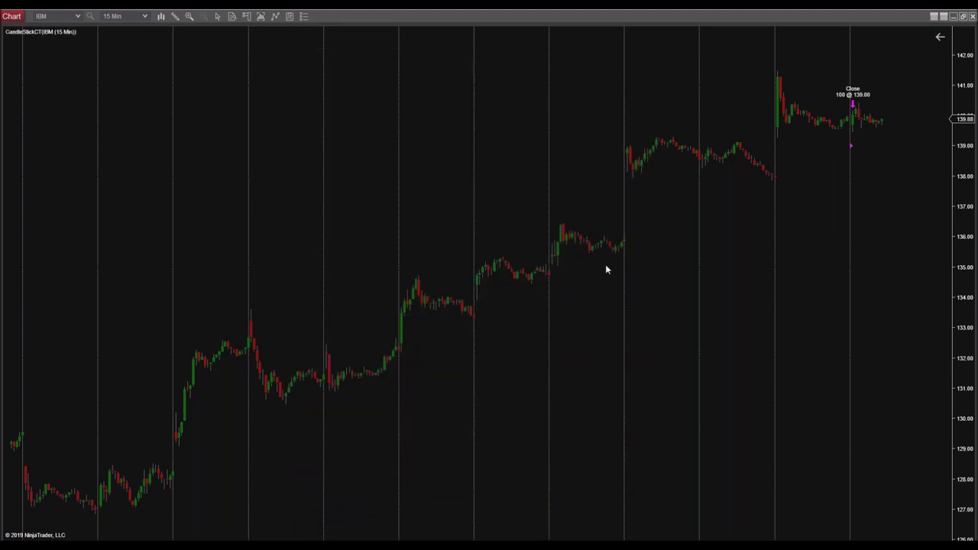
Examine the IBM chart's past candles for the bullish and bearish engulfing markers of CandleStickCT.
scroll(626, 210, "up", 10)
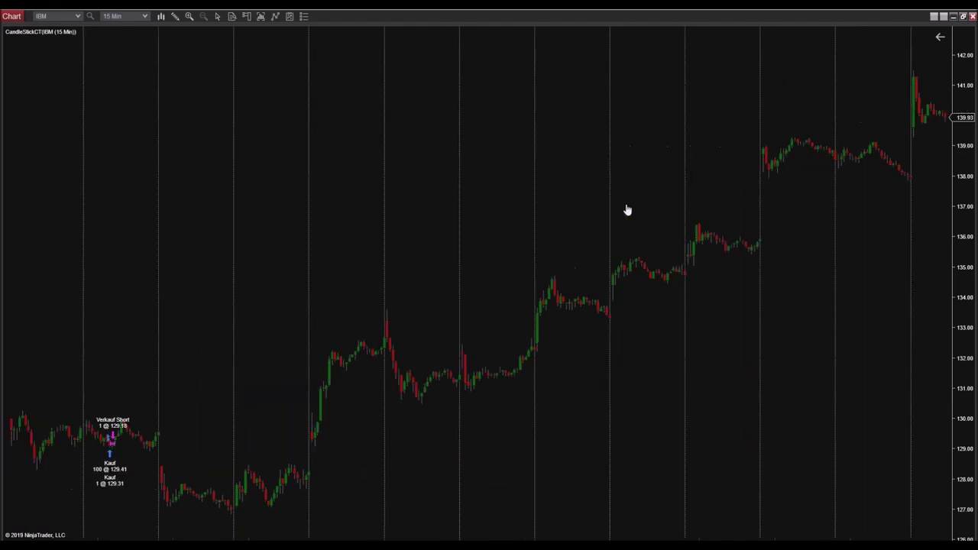
scroll(339, 519, "up", 3)
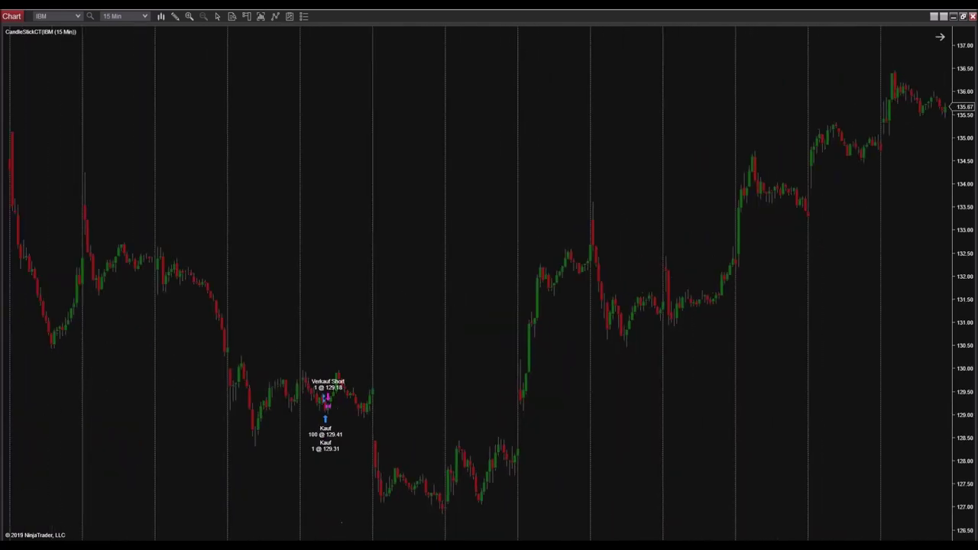
scroll(338, 519, "down", 6)
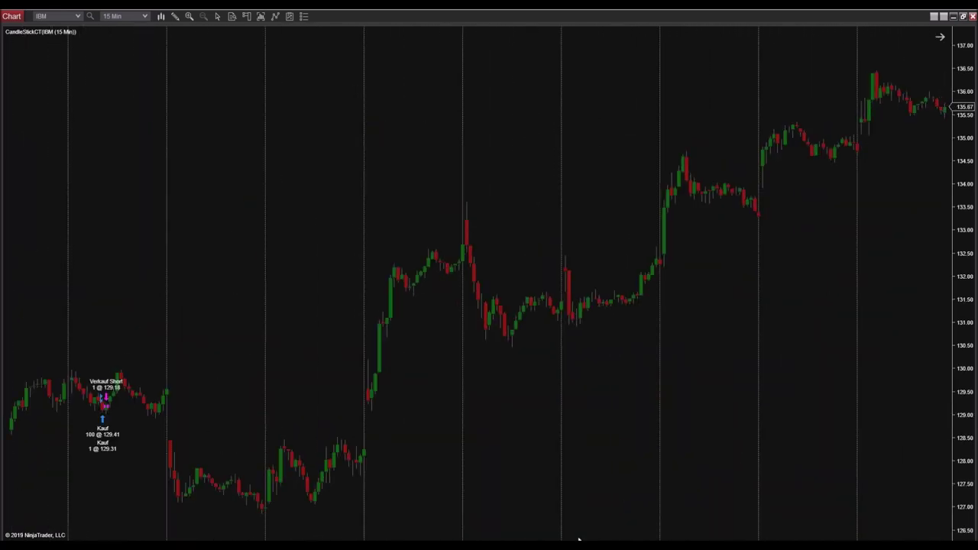
scroll(565, 527, "up", 3)
scroll(543, 508, "down", 3)
scroll(524, 494, "up", 3)
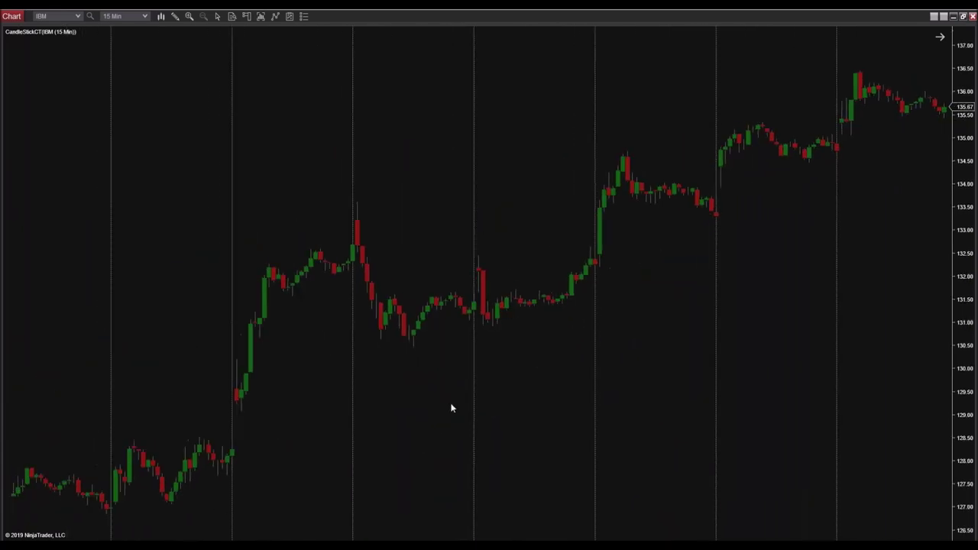
left_click_drag(451, 409, 620, 372)
left_click_drag(546, 335, 704, 335)
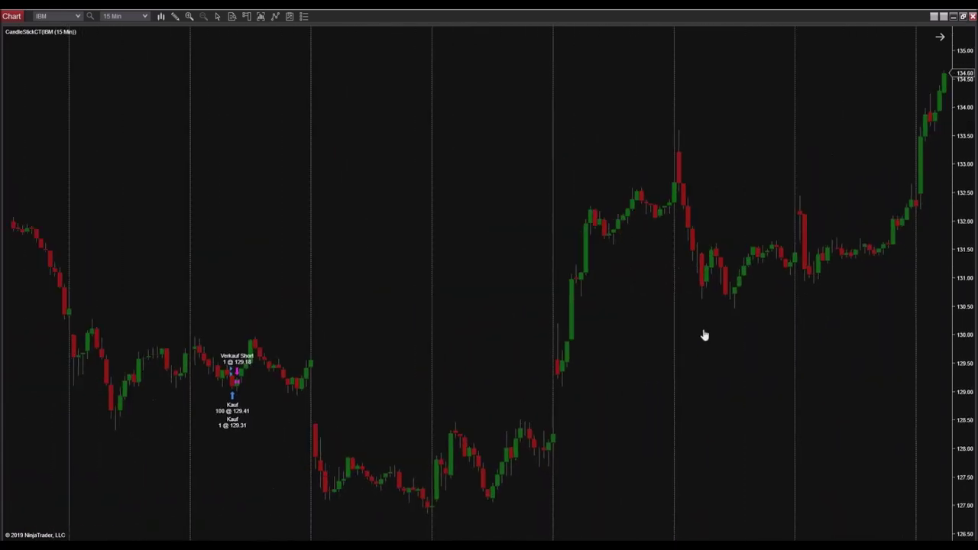
scroll(536, 296, "down", 3)
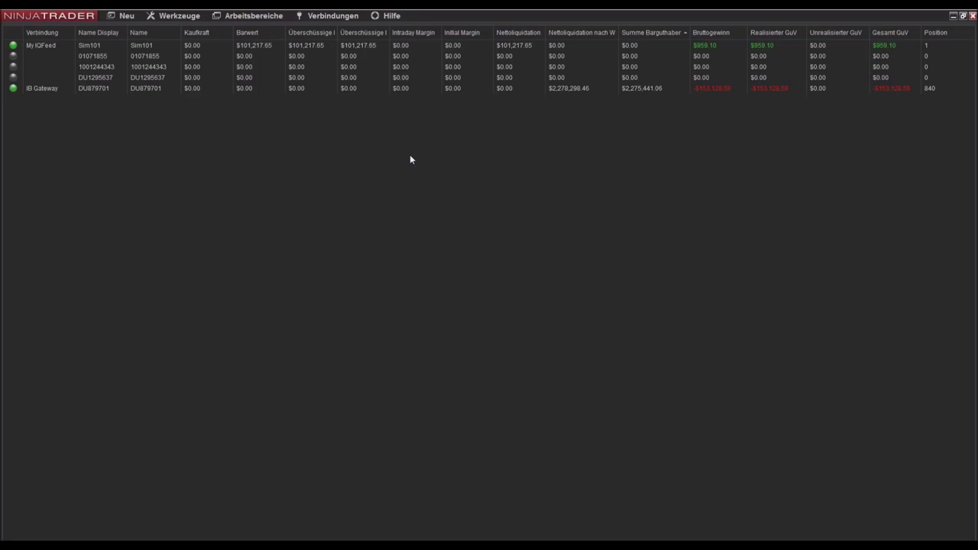
Open the NinjaScript output window (NinjaScript Ausgabe) and read the CandleStickCT entry about OnBarUpdate.
left_click(127, 16)
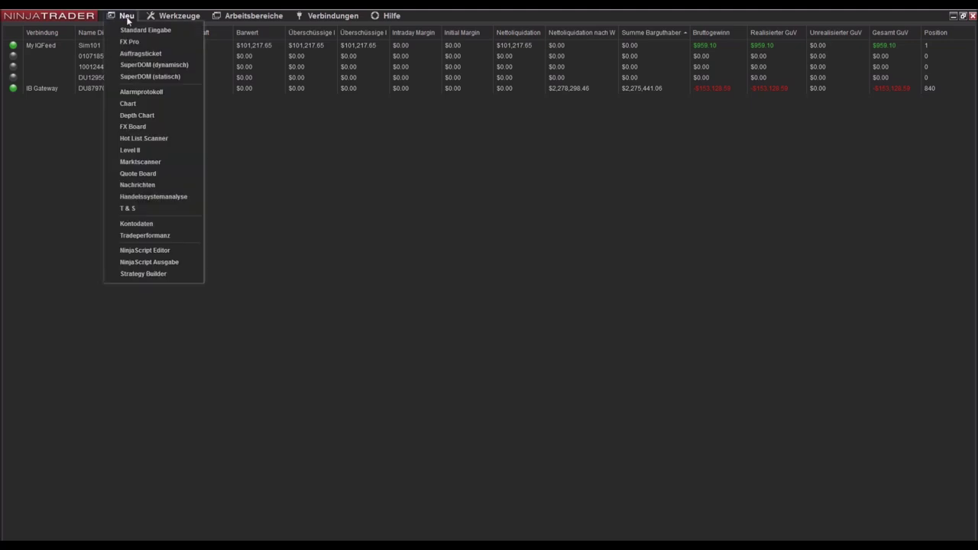
left_click(148, 262)
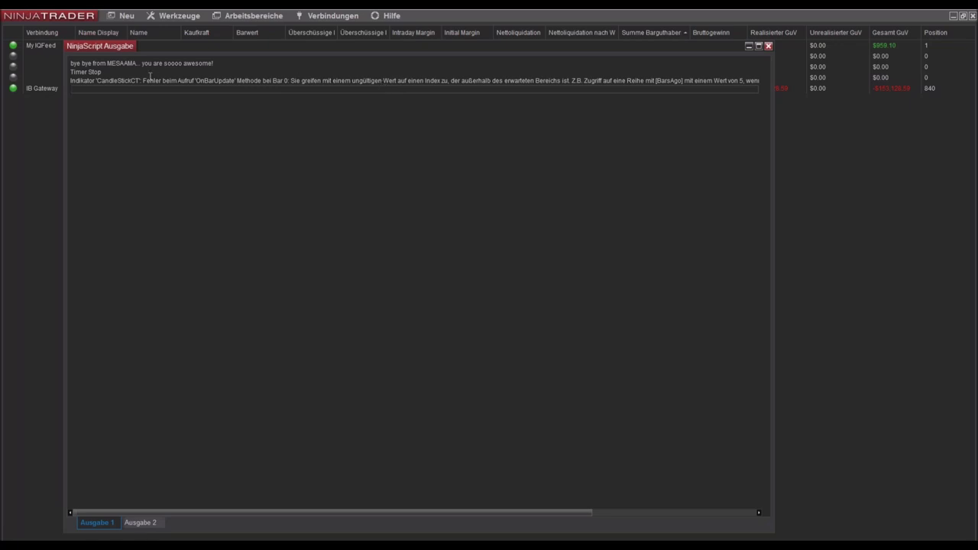
left_click_drag(98, 80, 141, 80)
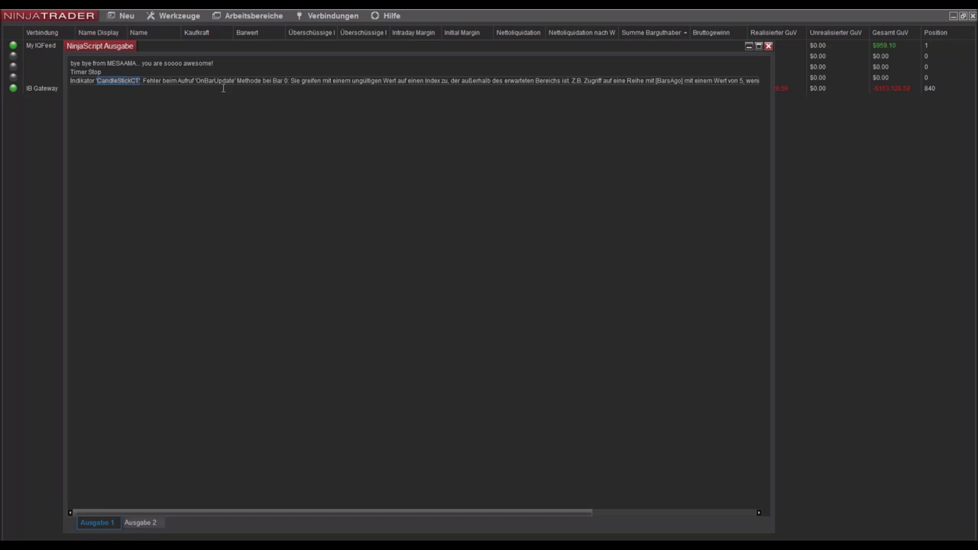
left_click(271, 83)
left_click_drag(237, 81, 288, 80)
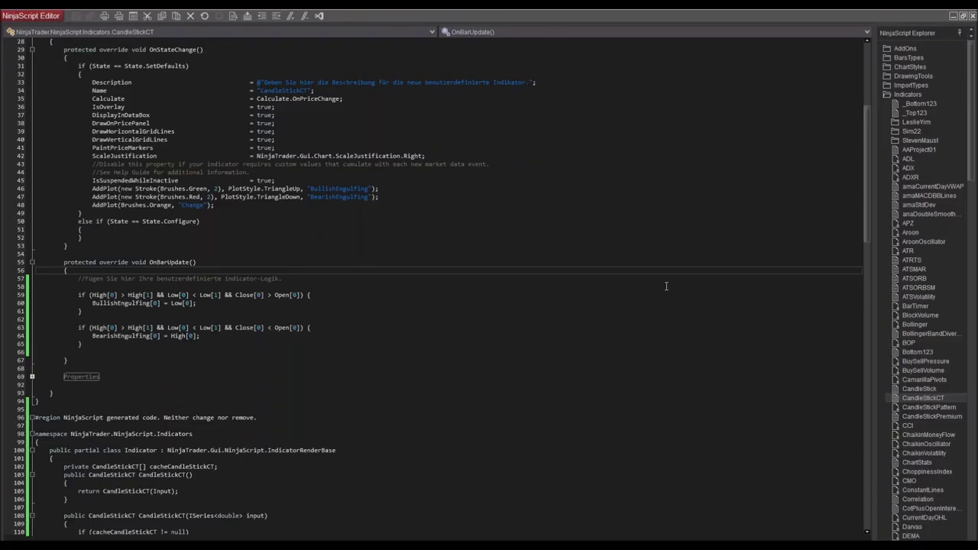
In the NinjaScript Editor, add CurrentBar > 0 && at the start of the BullishEngulfing if condition.
mouse_move(99, 295)
left_click(98, 295)
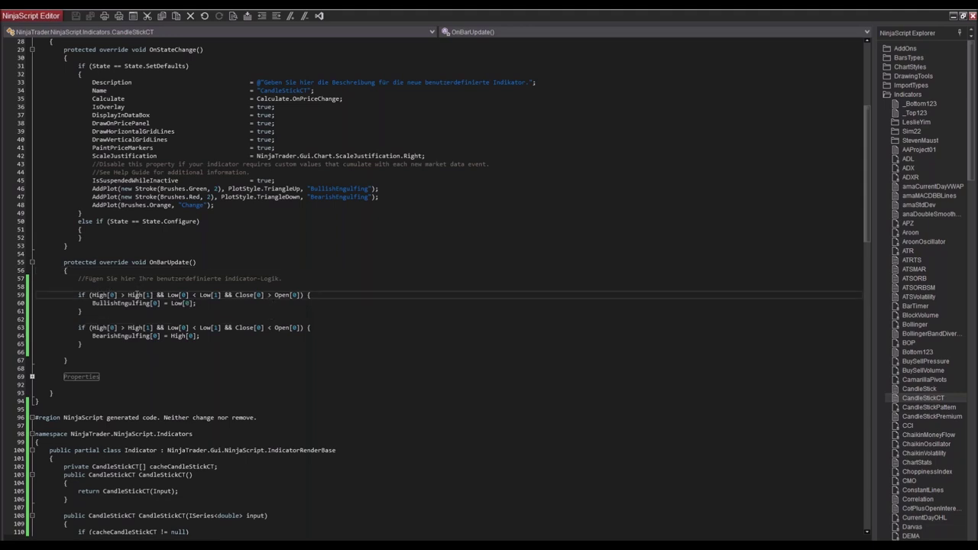
mouse_move(100, 294)
key("Right")
key("Right")
key("Right")
key("Right")
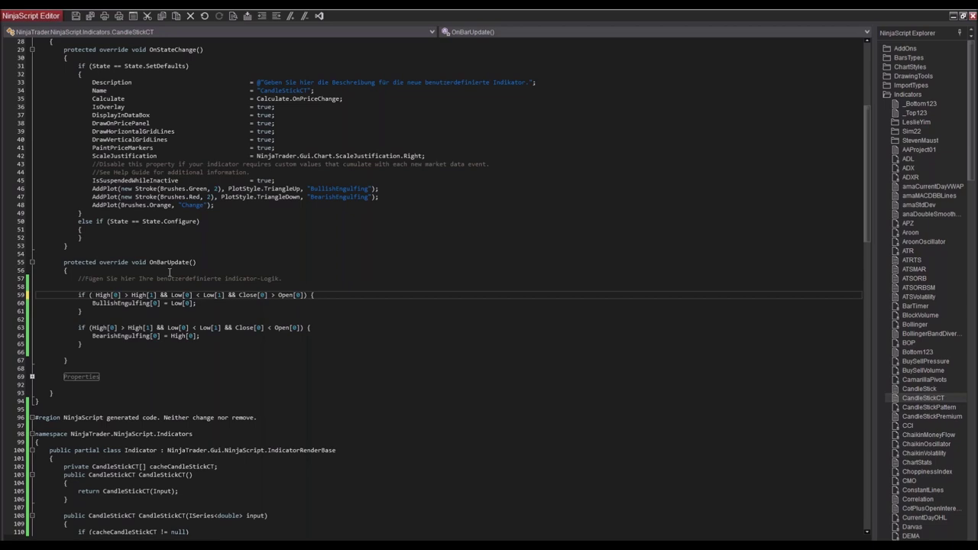
type("Current")
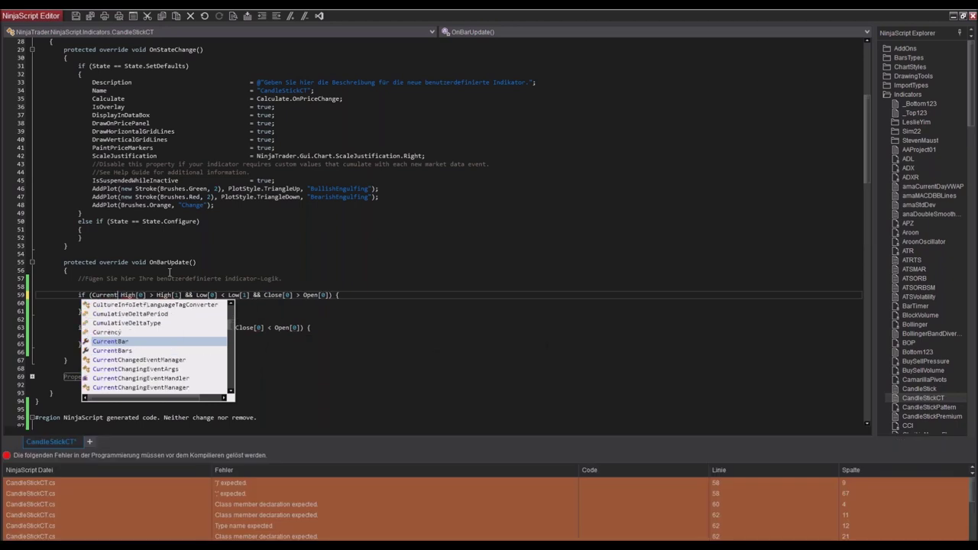
type("Bar")
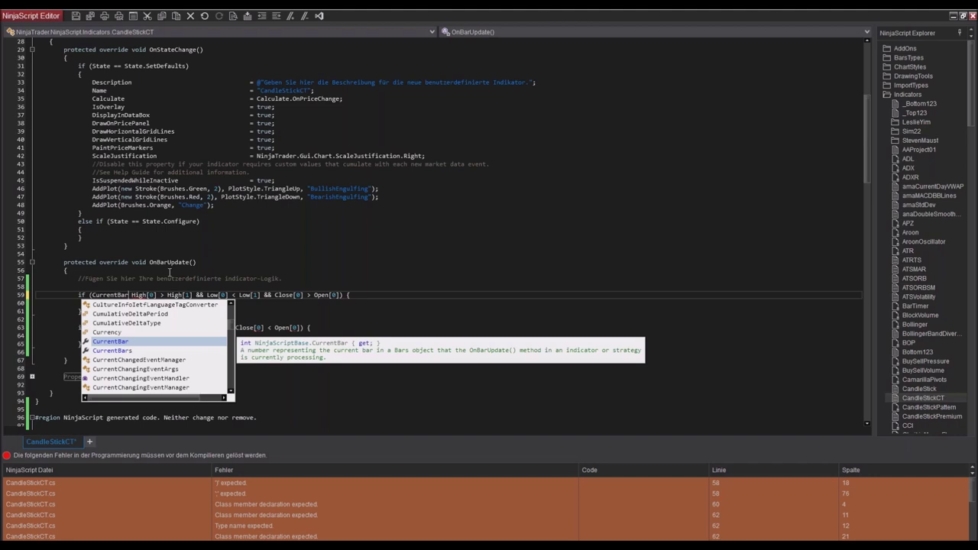
type("> ")
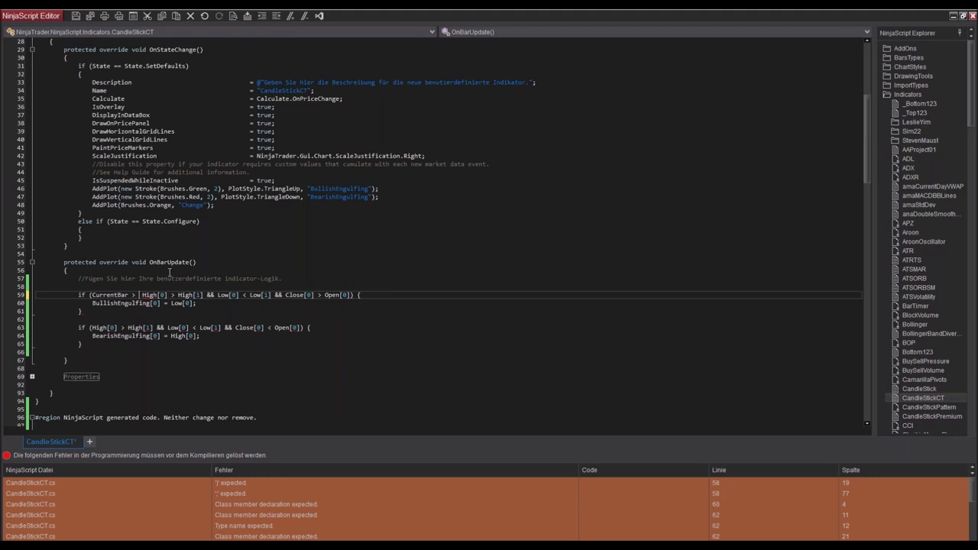
type("0 &&")
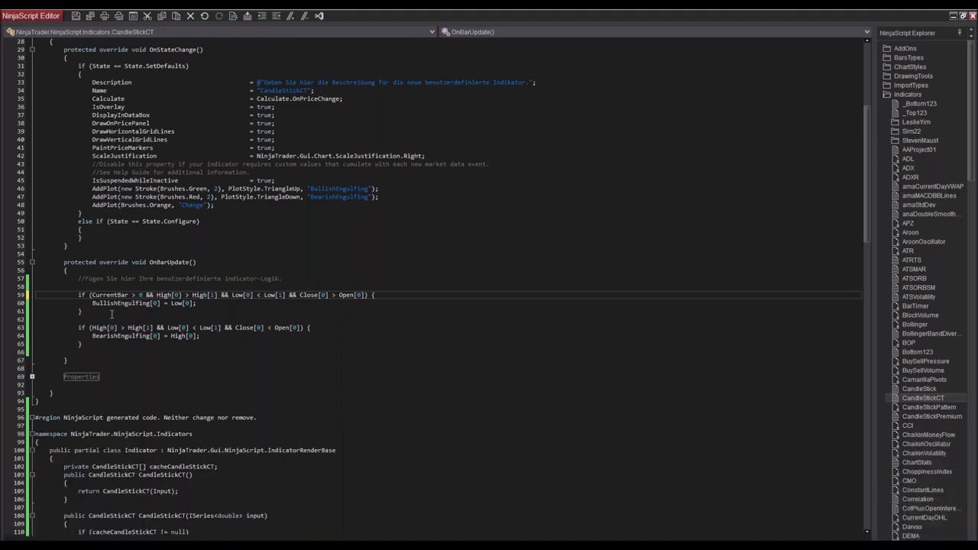
Copy the CurrentBar > 0 check to the start of the BearishEngulfing if condition, joined with &&.
left_click_drag(91, 295, 144, 295)
key("ctrl+c")
left_click(94, 328)
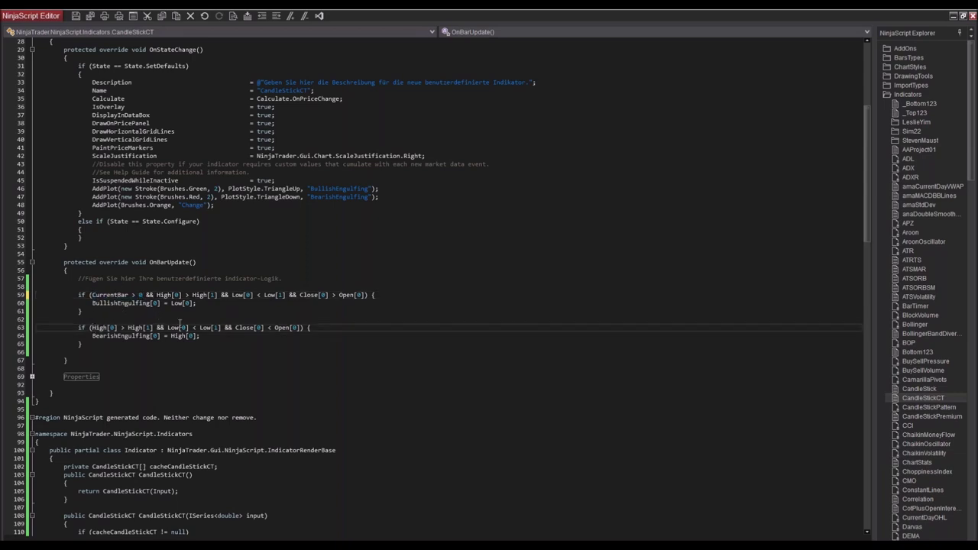
key("ctrl+v")
type("&&")
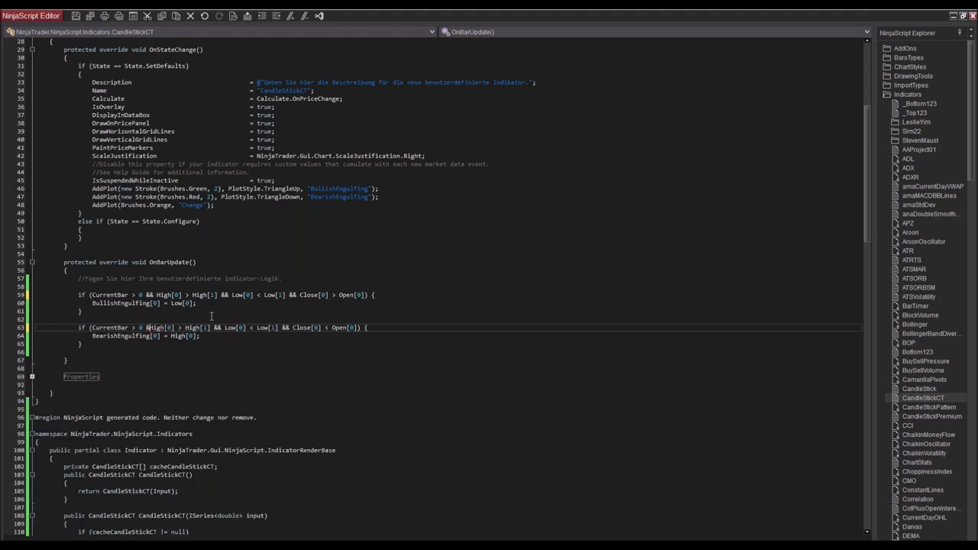
Compile the edited CandleStickCT indicator code.
left_click(401, 287)
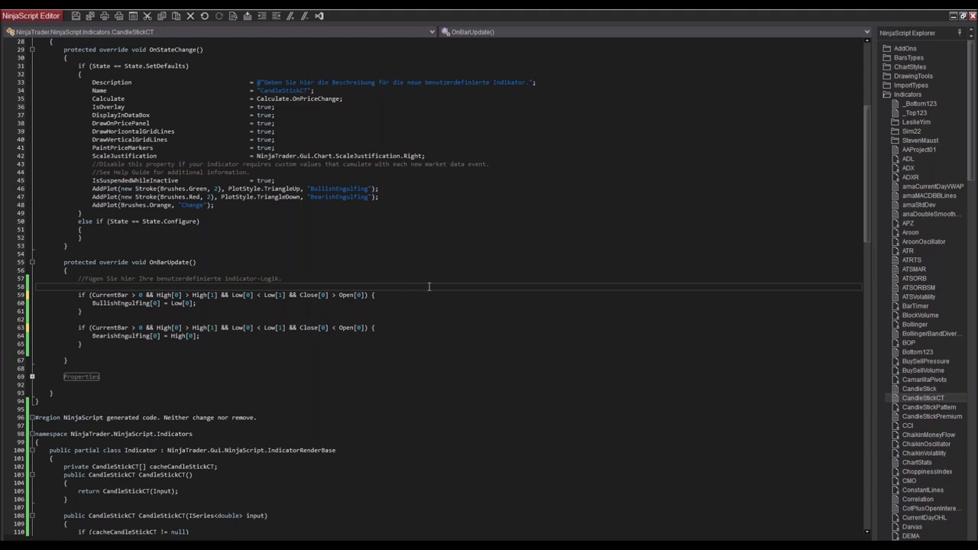
right_click(429, 289)
left_click(463, 321)
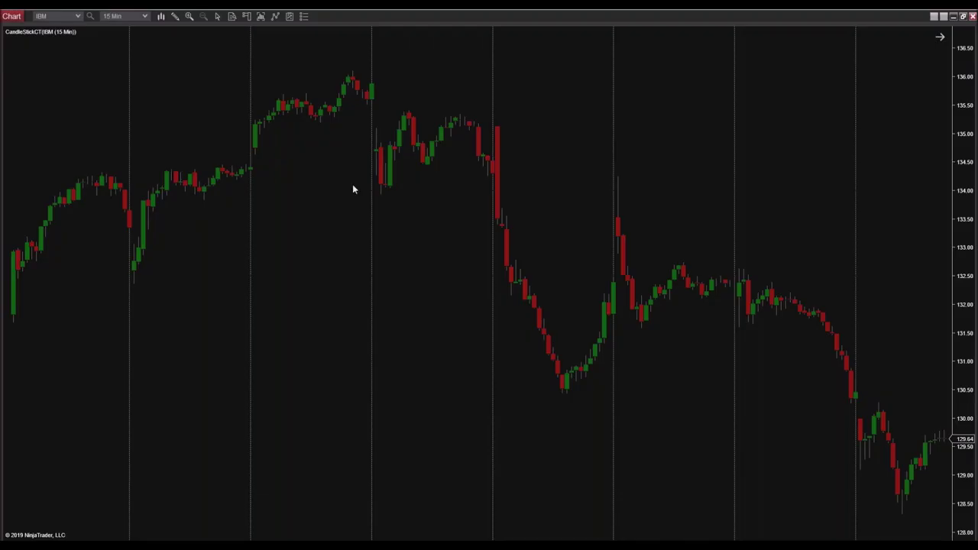
Switch back to the IBM chart and check its candles for engulfing markers after the recompile.
scroll(616, 199, "down", 5)
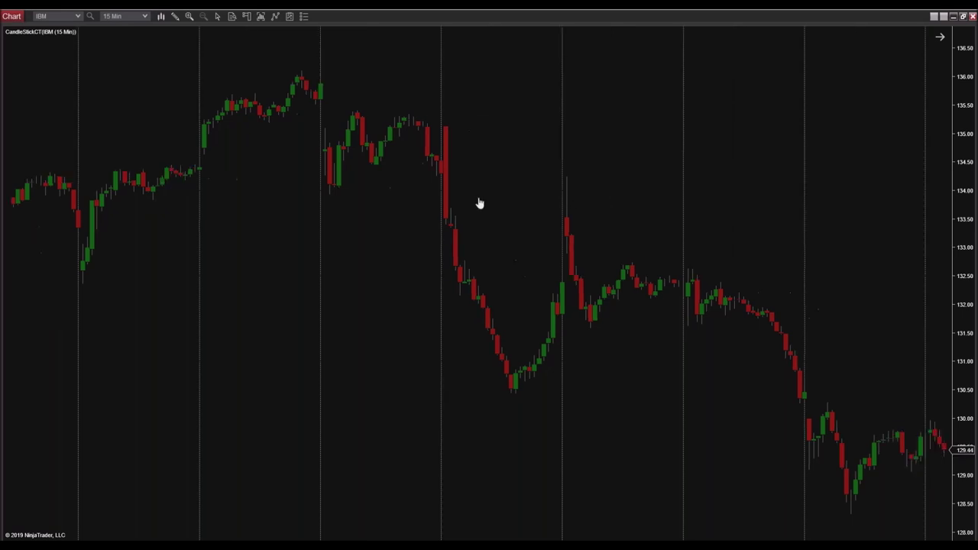
scroll(547, 206, "down", 5)
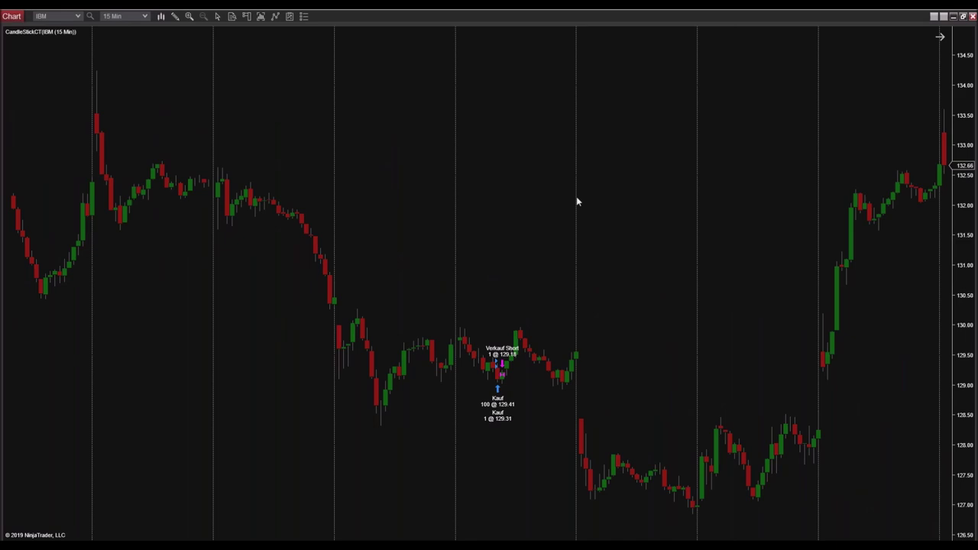
scroll(768, 179, "down", 5)
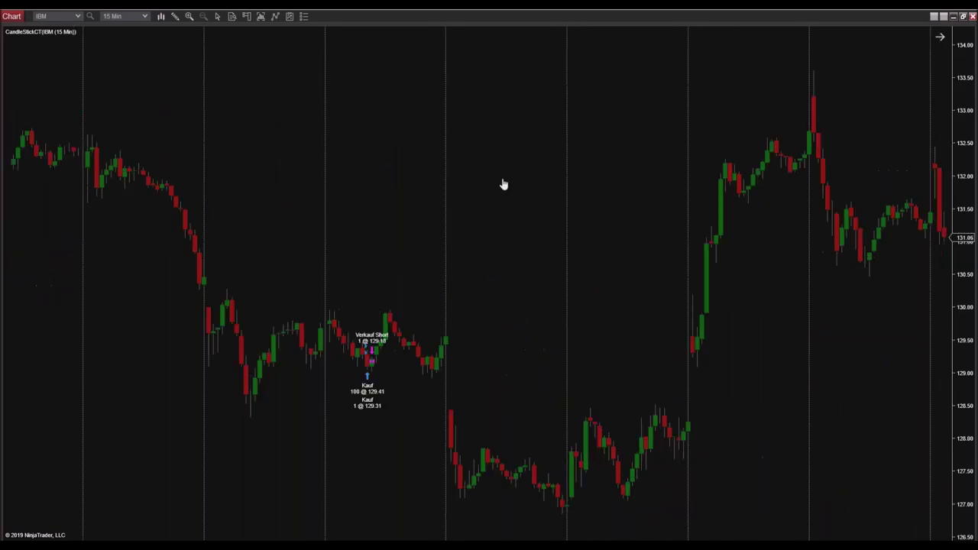
Reload NinjaScript on the IBM 15-minute chart and check the engulfing markers along the candles.
scroll(802, 183, "down", 2)
scroll(628, 189, "down", 2)
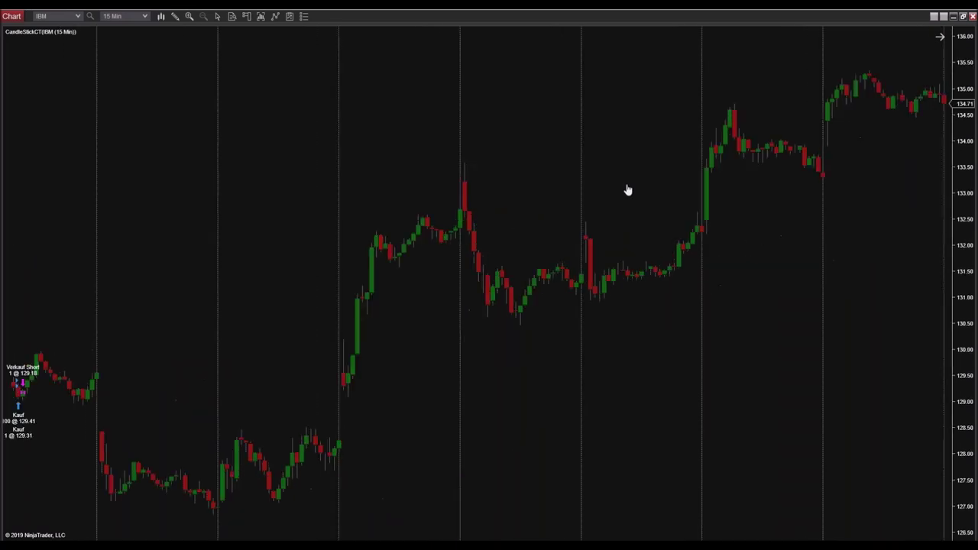
right_click(560, 142)
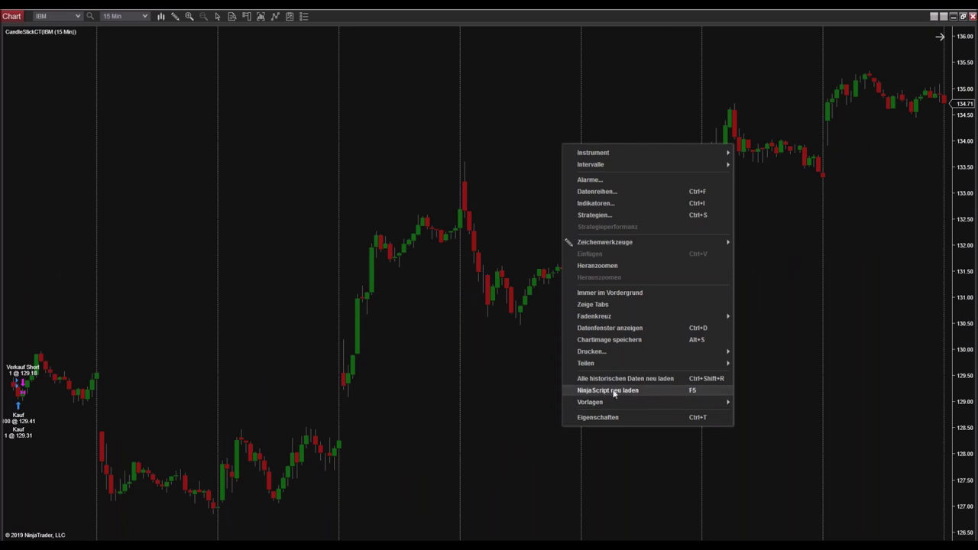
left_click(470, 87)
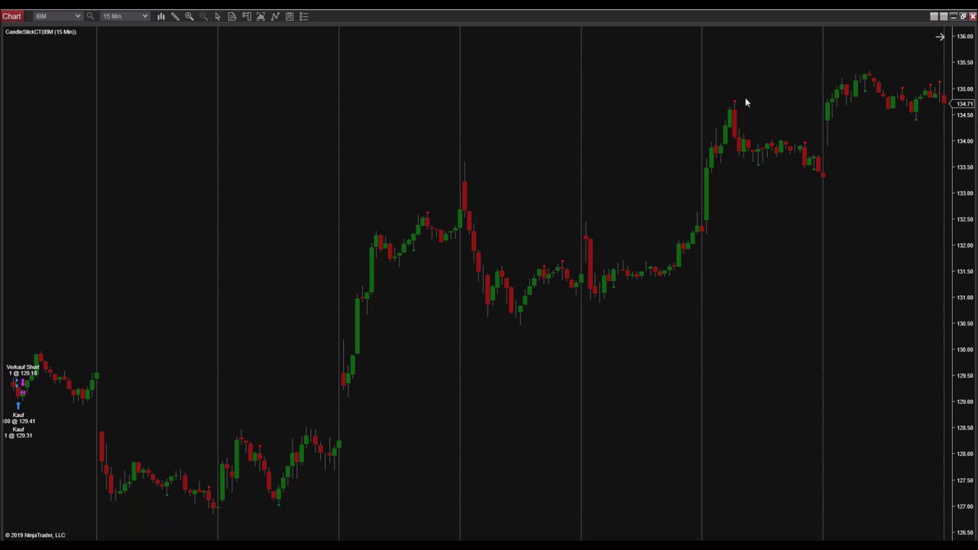
left_click_drag(800, 100, 580, 161)
scroll(509, 191, "up", 3)
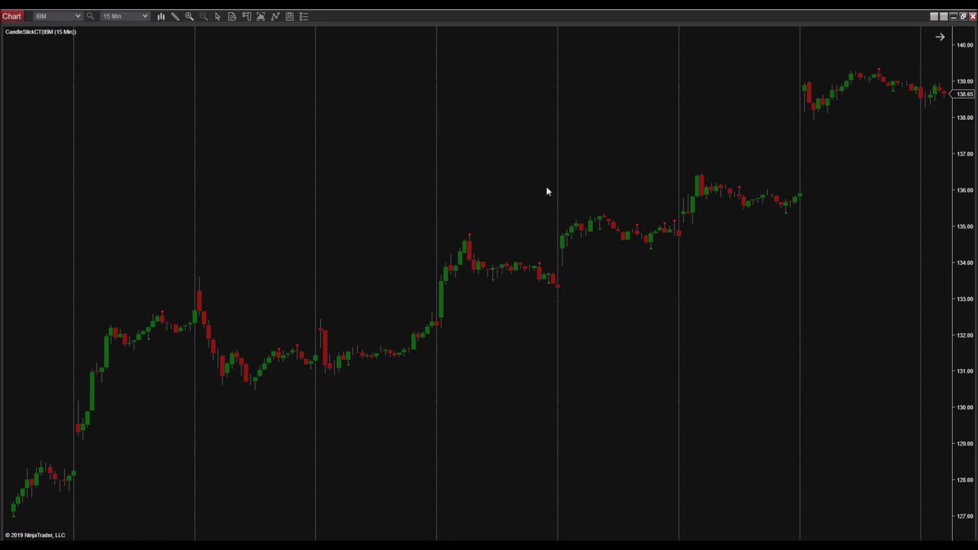
scroll(440, 186, "down", 2)
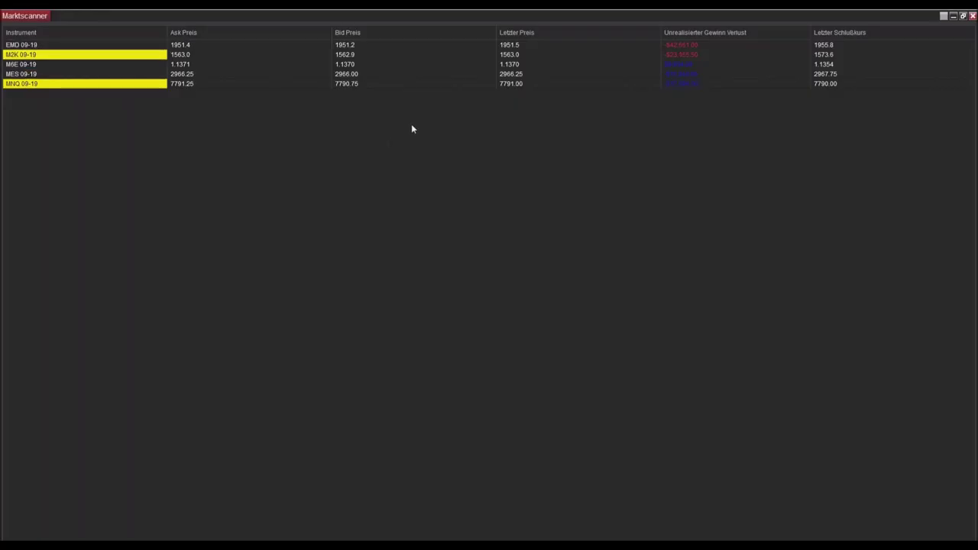
In the Marktscanner, turn off the row filter (Zeilenfilter) and add an Indikator column to the configured columns.
right_click(415, 126)
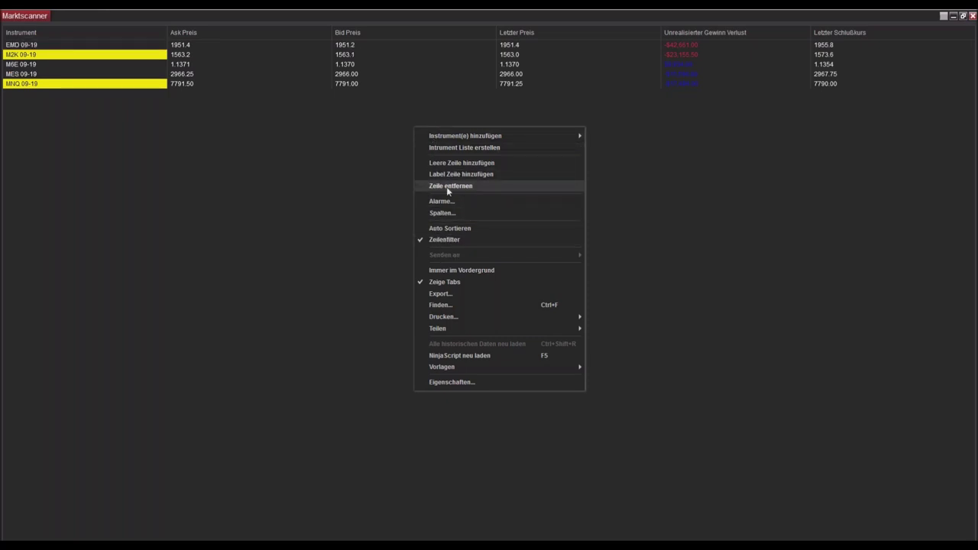
left_click(442, 239)
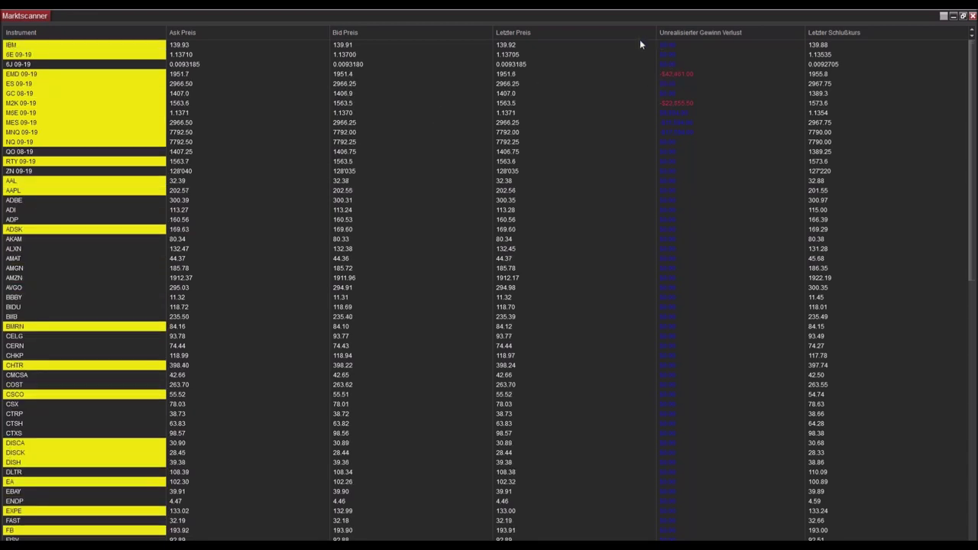
right_click(409, 97)
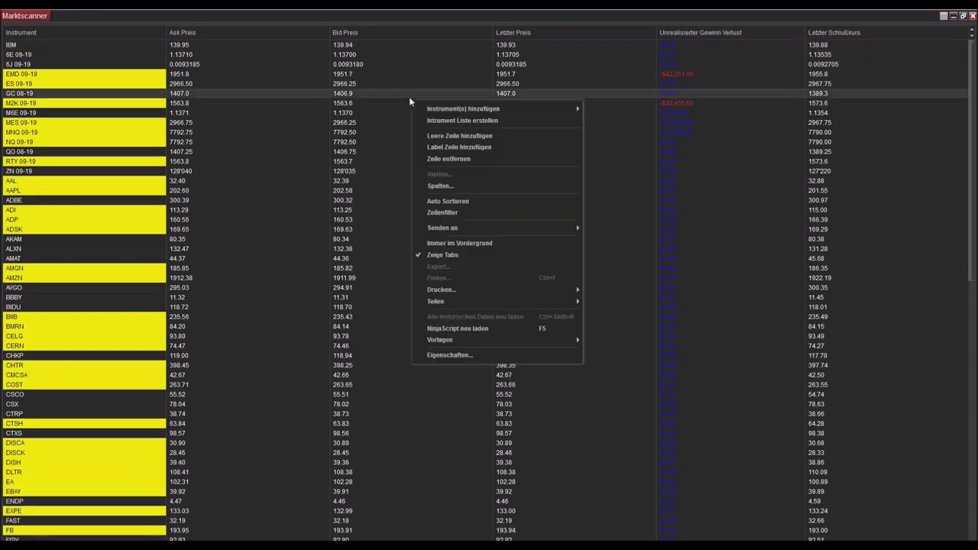
left_click(440, 192)
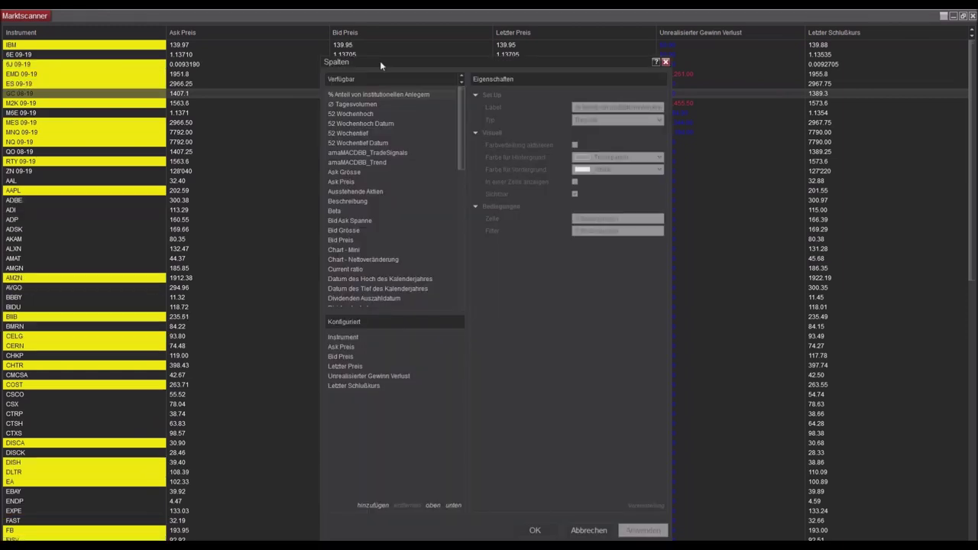
left_click_drag(383, 60, 315, 33)
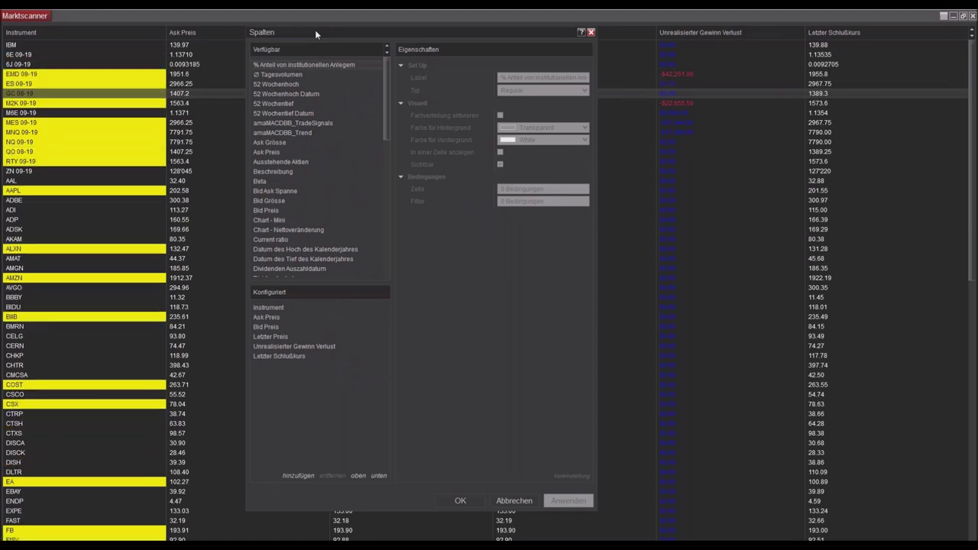
left_click_drag(382, 66, 299, 102)
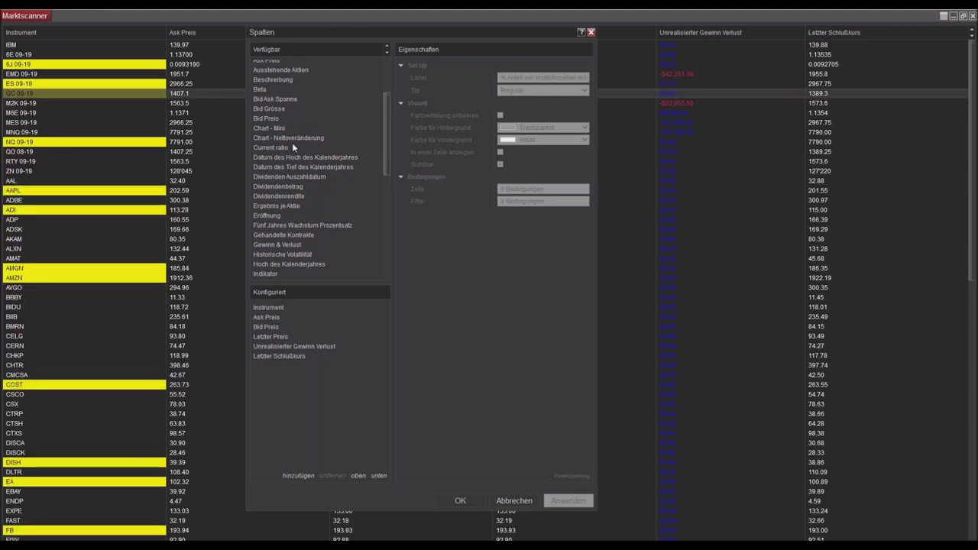
scroll(292, 146, "down", 2)
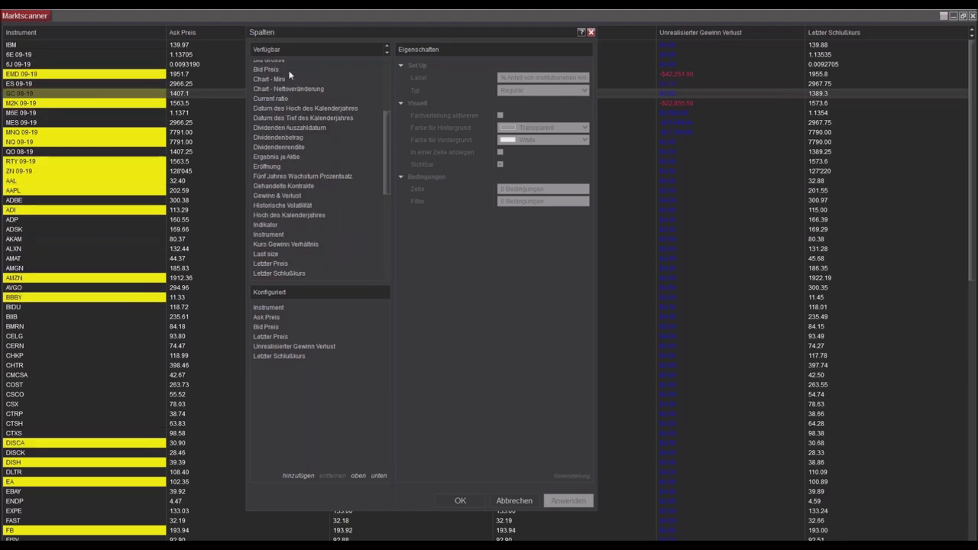
scroll(286, 181, "down", 2)
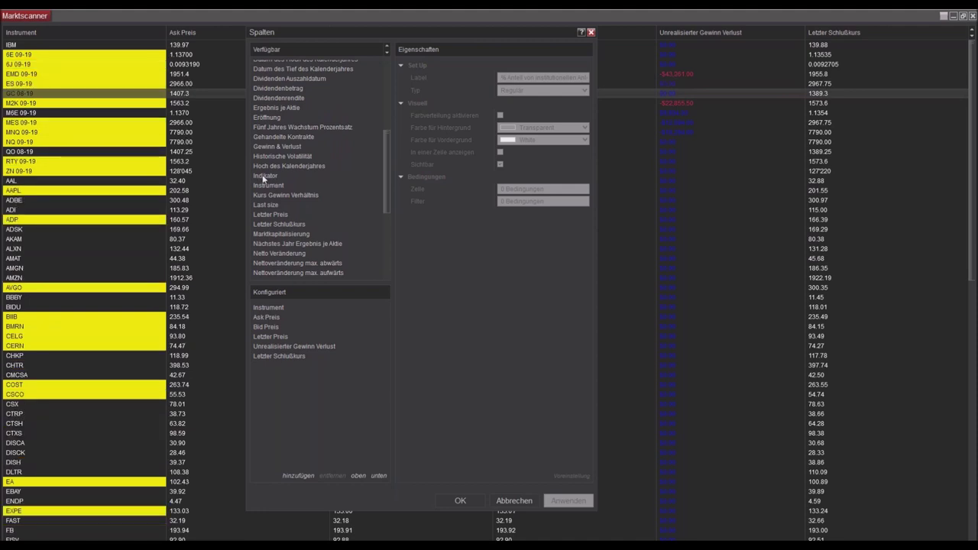
double_click(266, 176)
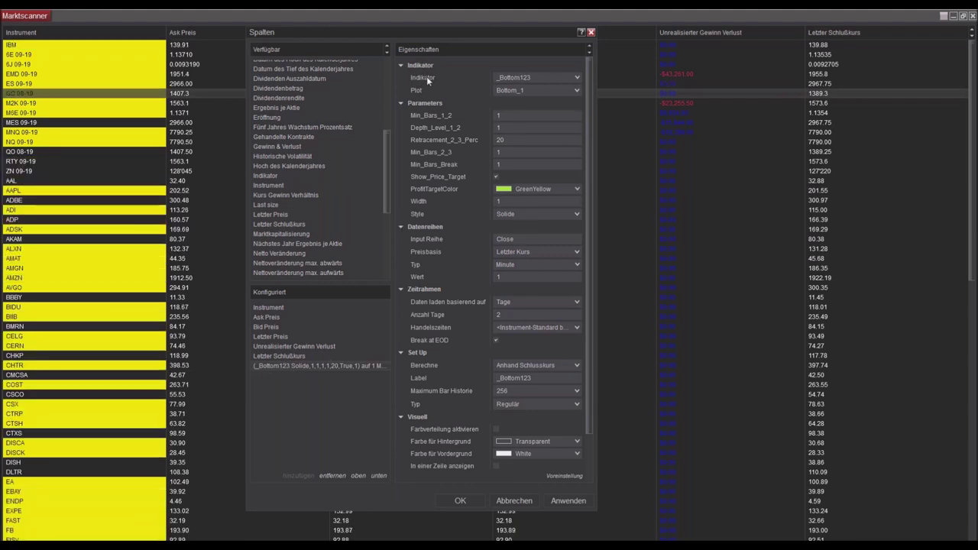
Set the new column to the CandleStickCT indicator with the BullishEngulfing plot on 15-minute data.
left_click(577, 79)
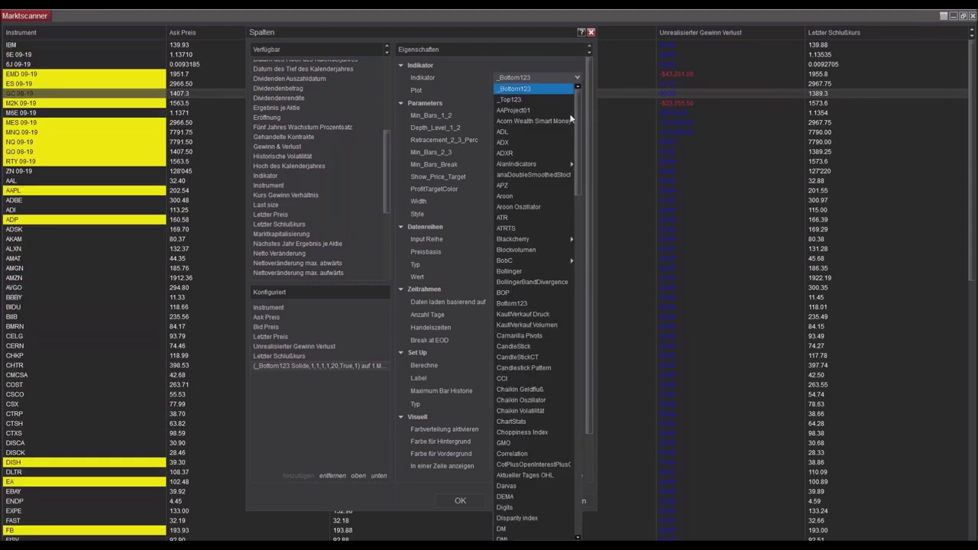
left_click(531, 358)
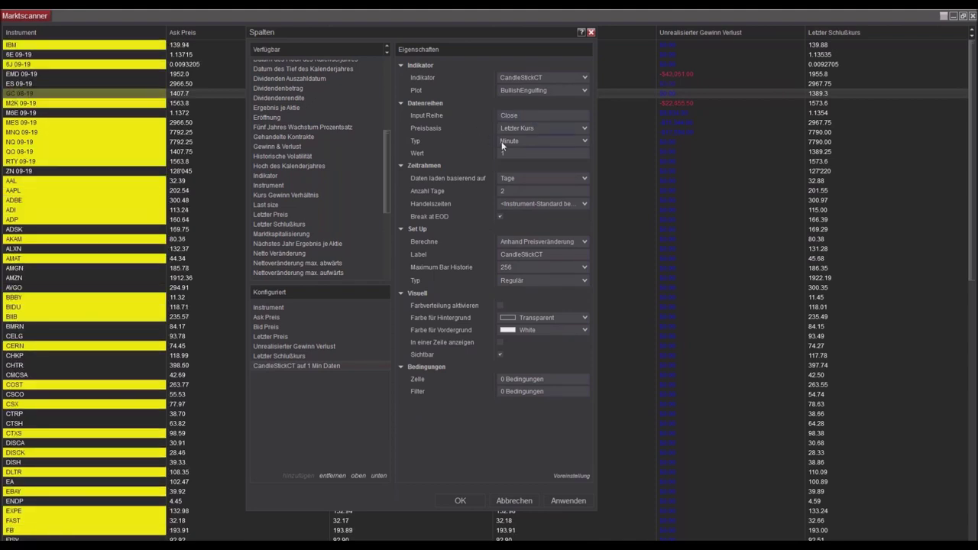
left_click(513, 91)
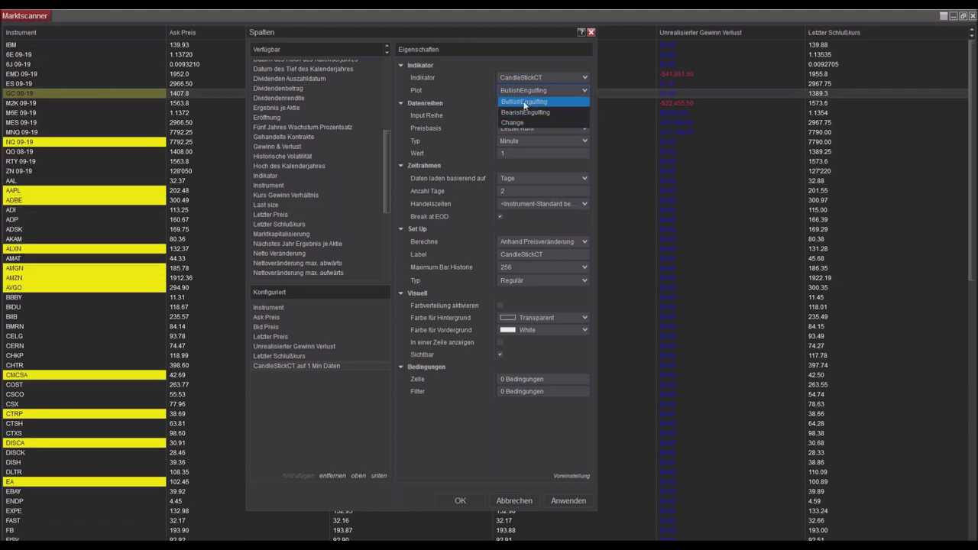
left_click(525, 102)
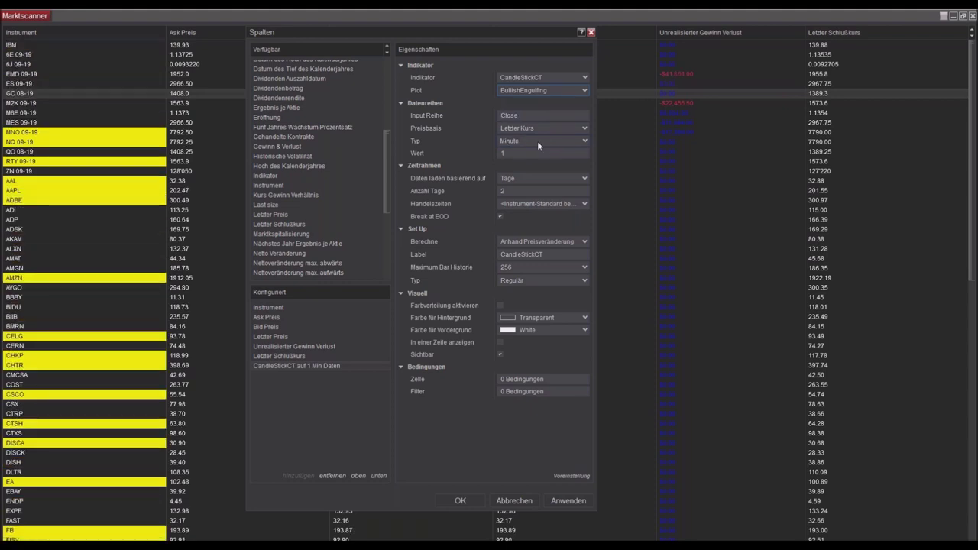
left_click(516, 152)
type("5")
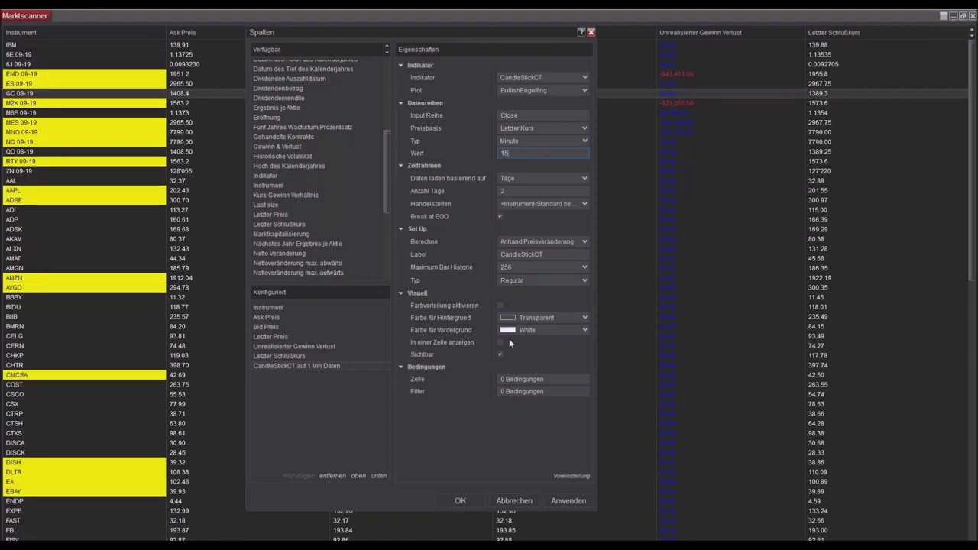
Label the indicator column Bullish Engulfing 15M and confirm the column setup.
left_click(520, 254)
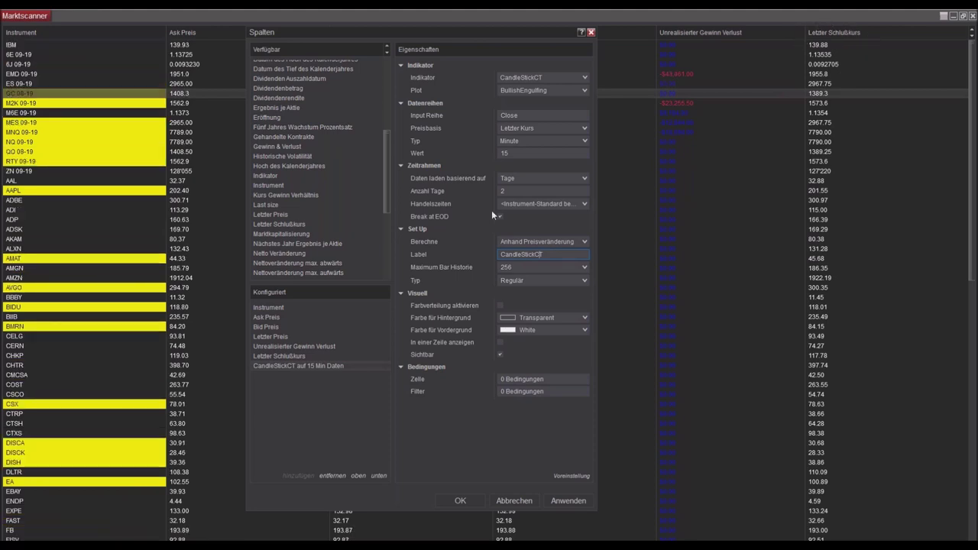
double_click(549, 254)
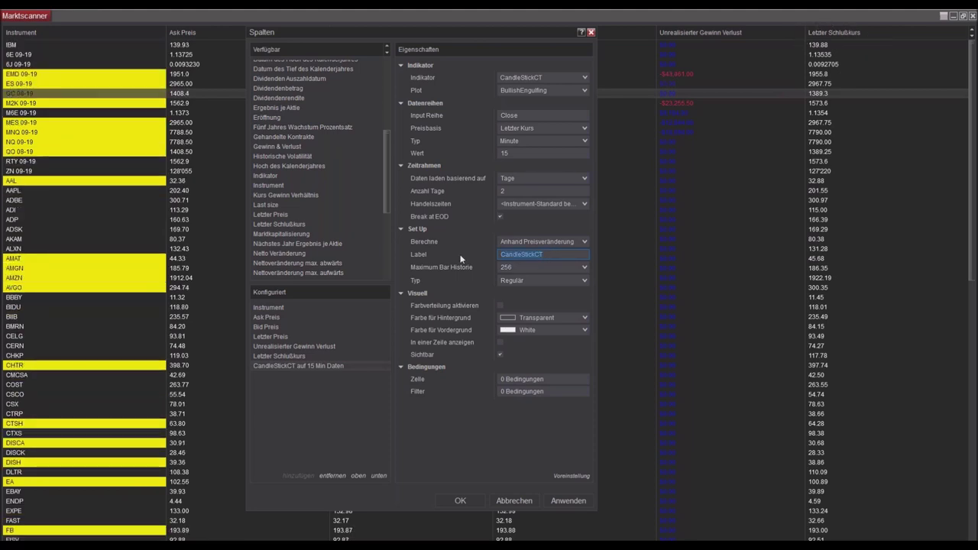
type("Bullis")
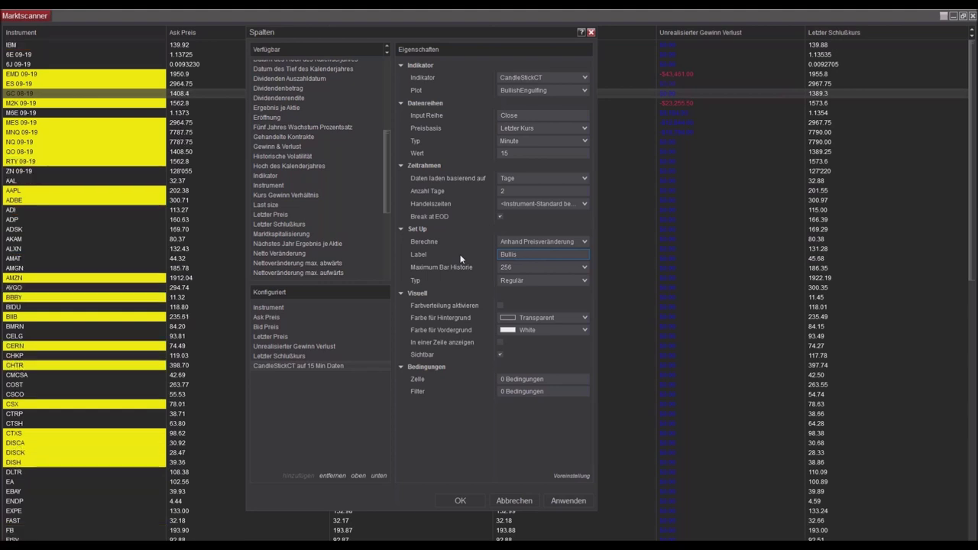
type("h Engulfing")
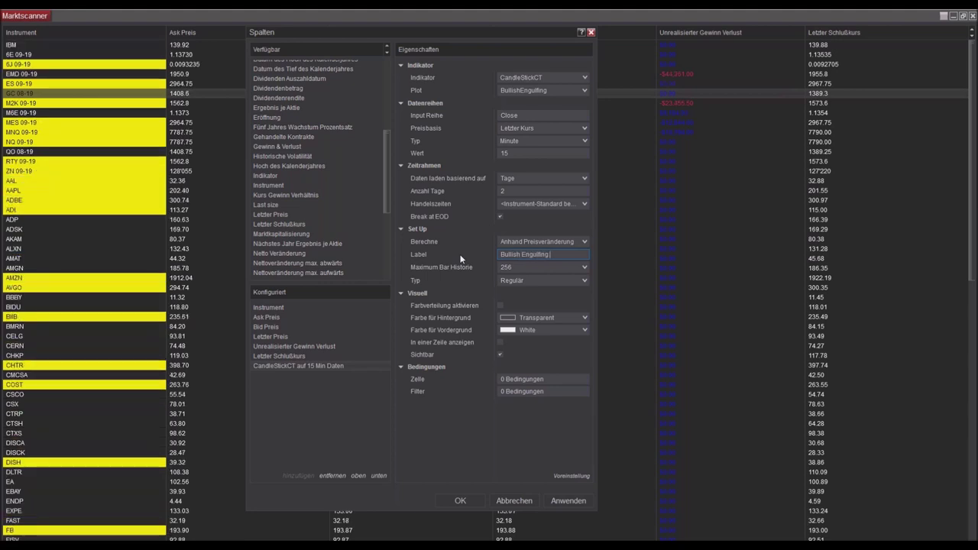
type(" 15M")
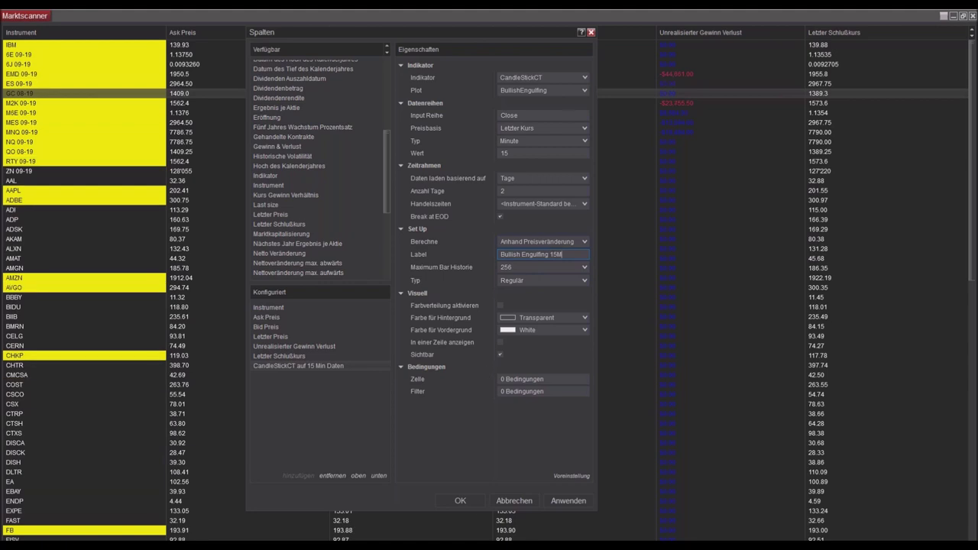
left_click(470, 502)
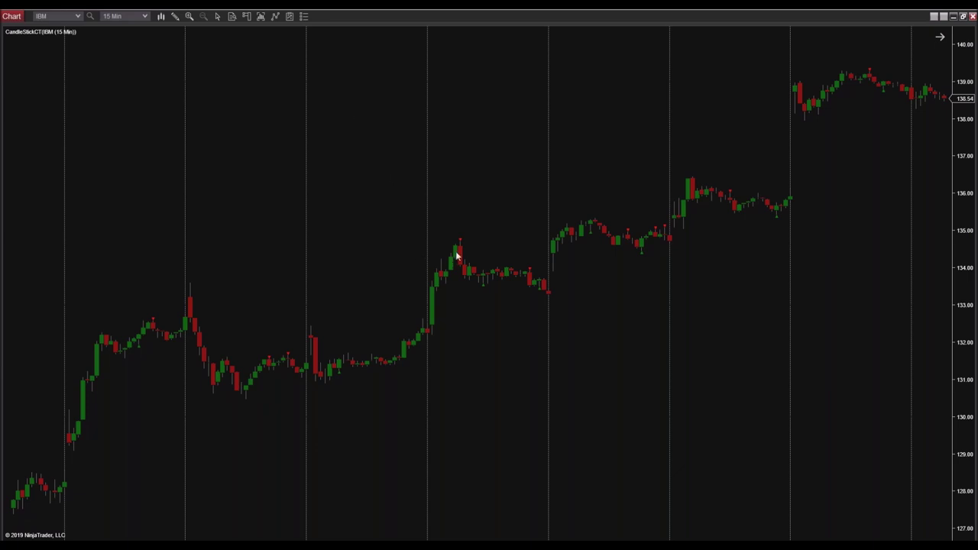
Switch to the IBM chart, look over its engulfing markers and show the data window (Datenfenster).
scroll(460, 249, "down", 5)
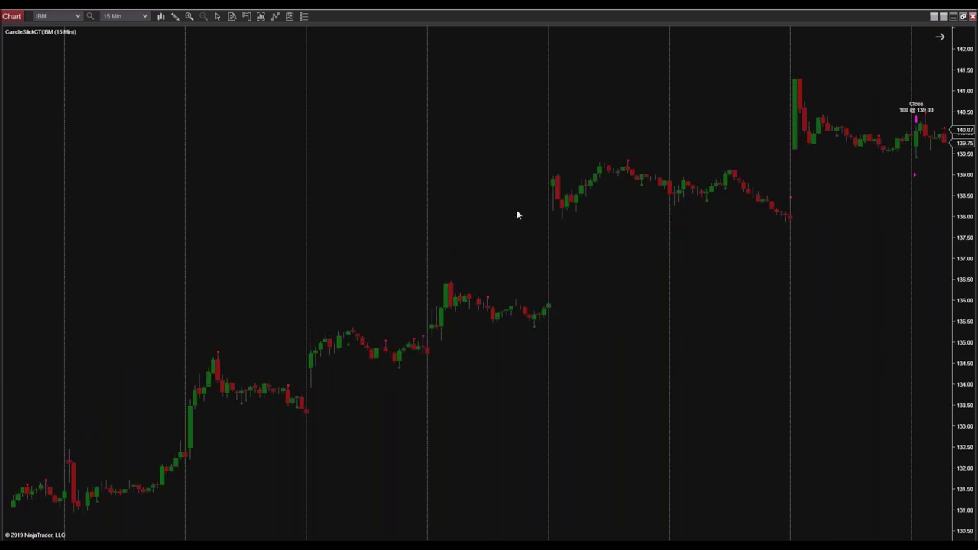
scroll(302, 169, "up", 2)
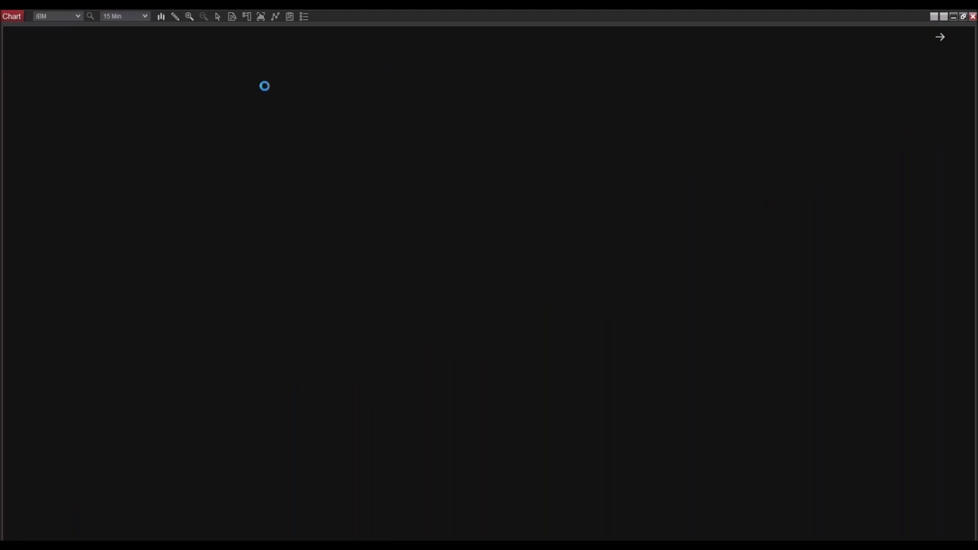
right_click(309, 136)
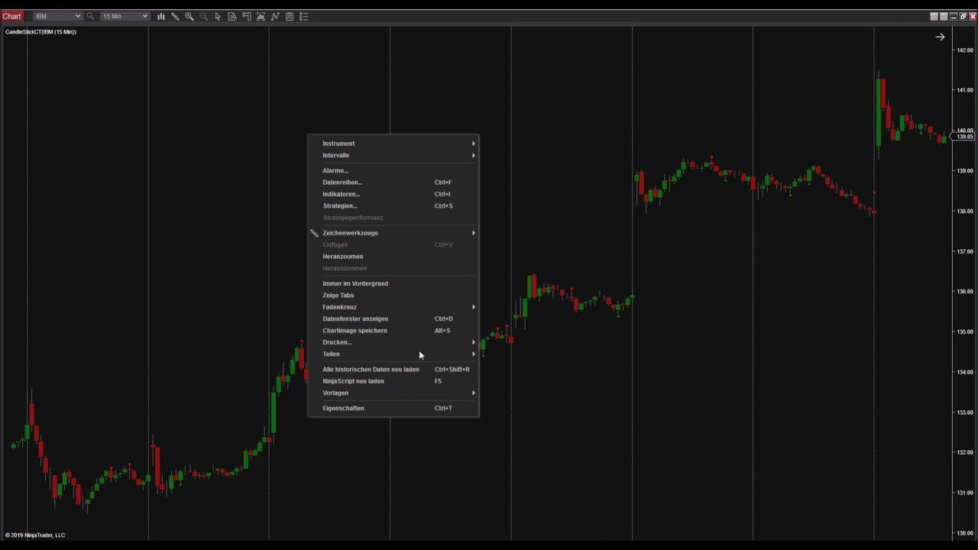
key("Escape")
scroll(419, 355, "up", 5)
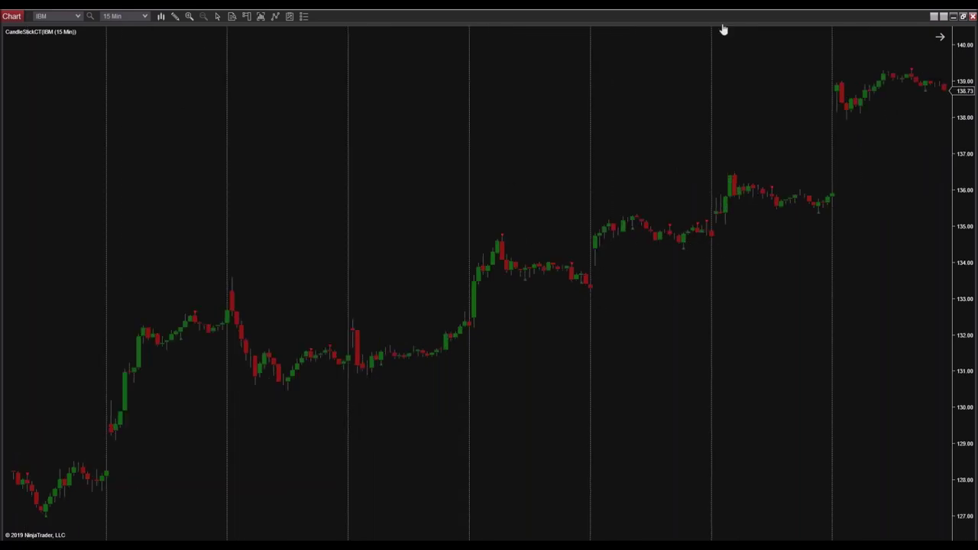
scroll(723, 29, "up", 1)
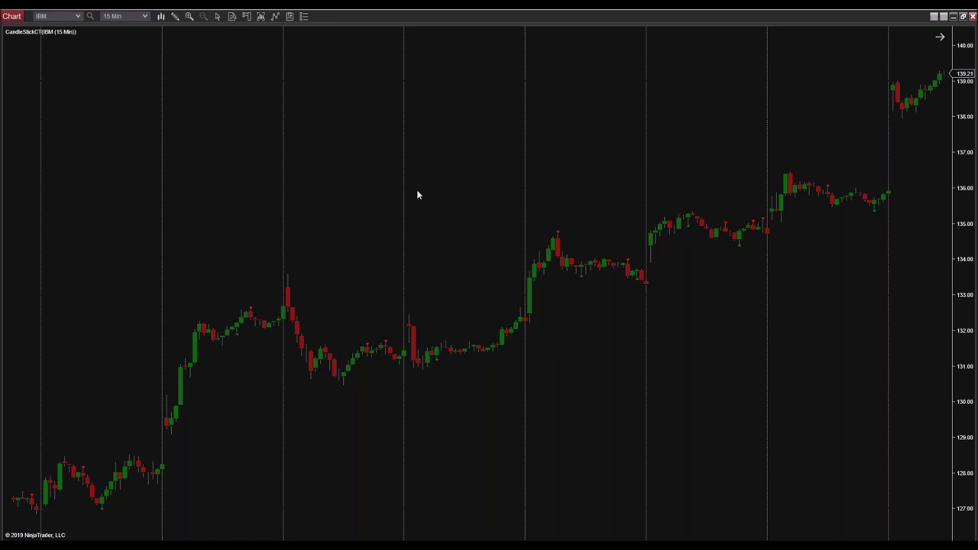
right_click(418, 195)
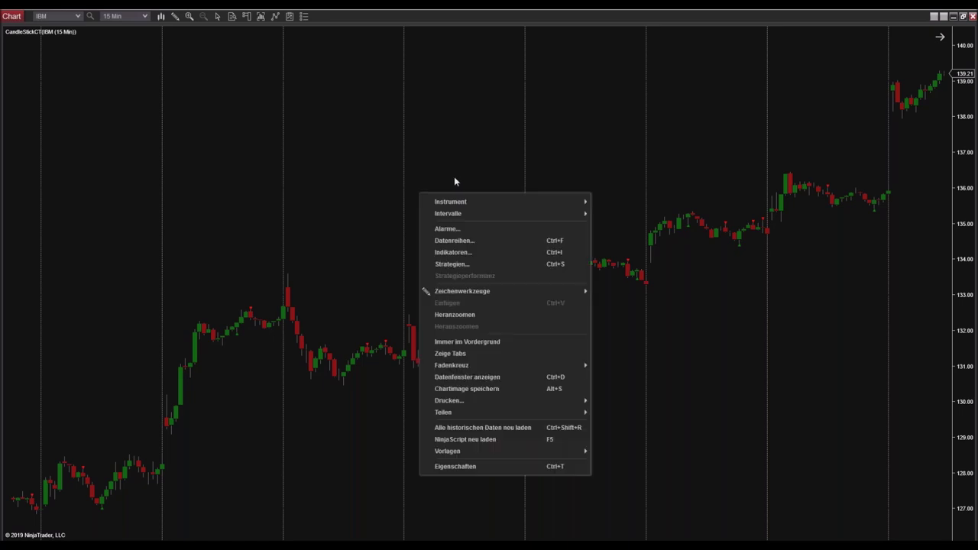
left_click(469, 377)
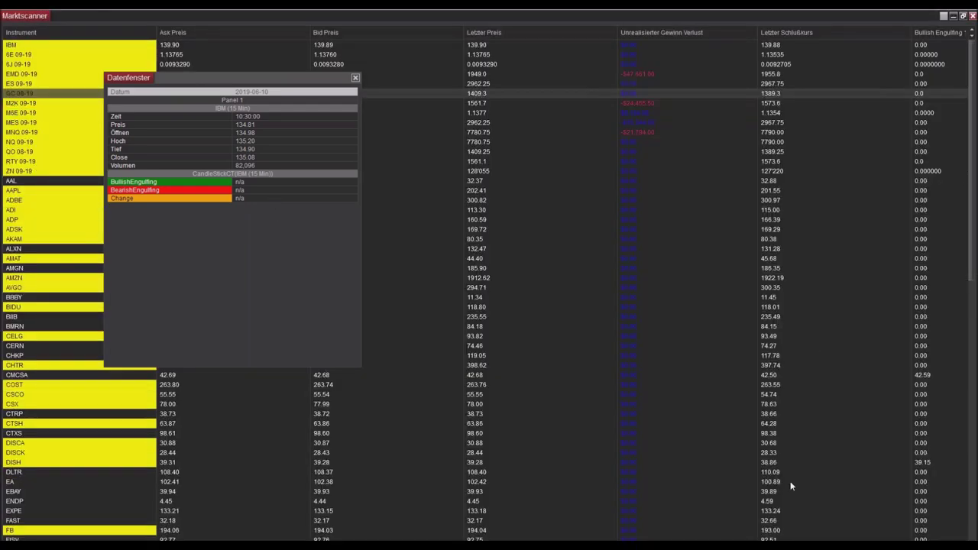
Back in the Marktscanner, move the data window aside, widen the Bullish Engulfing 15M column and examine the CHKP row.
left_click_drag(236, 77, 243, 39)
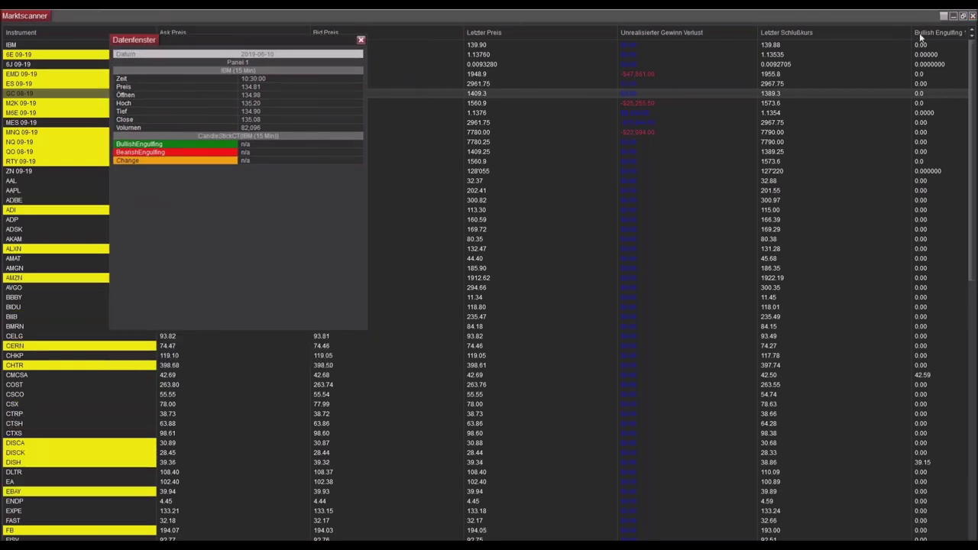
left_click_drag(872, 28, 830, 38)
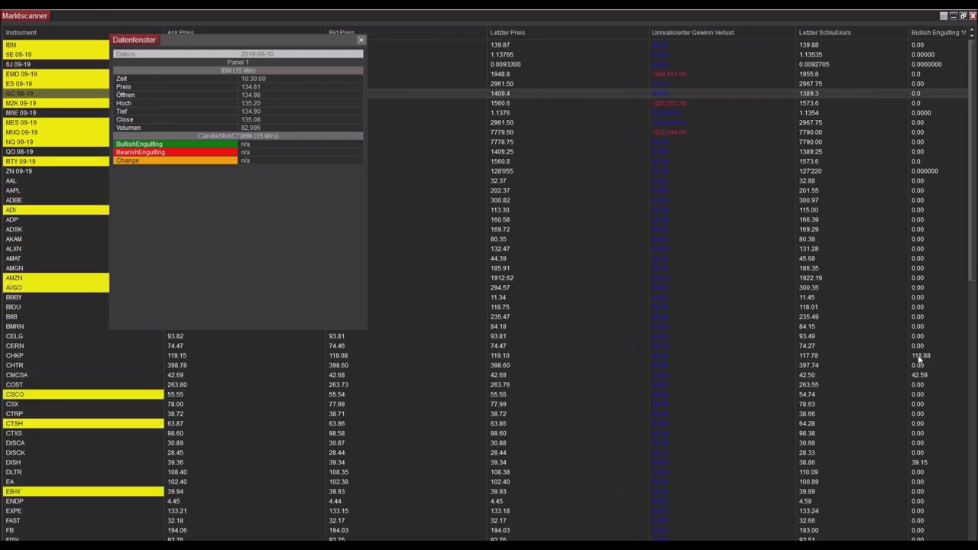
left_click(813, 358)
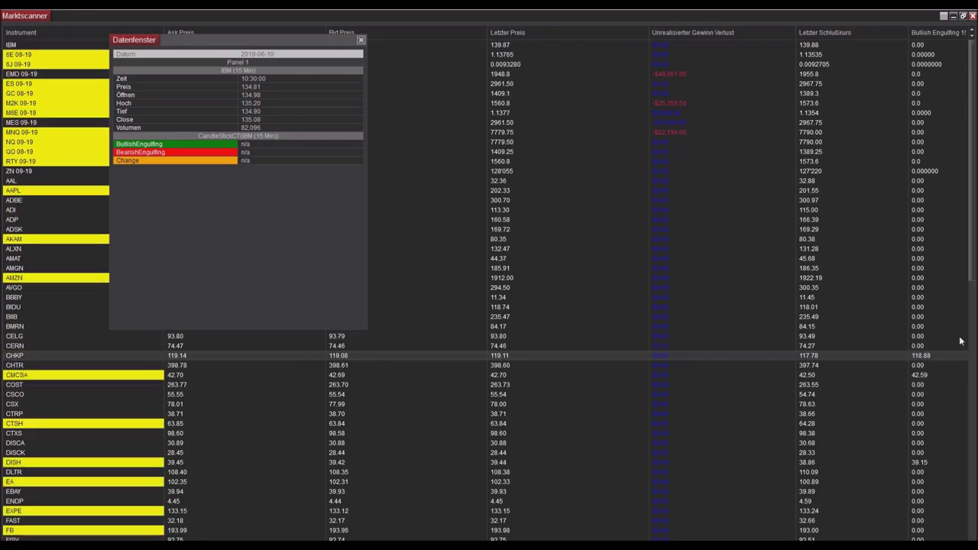
Select the CMCSA row, close the data window, and place the restored Marktscanner window, widened, over the right half of the chart.
left_click(925, 376)
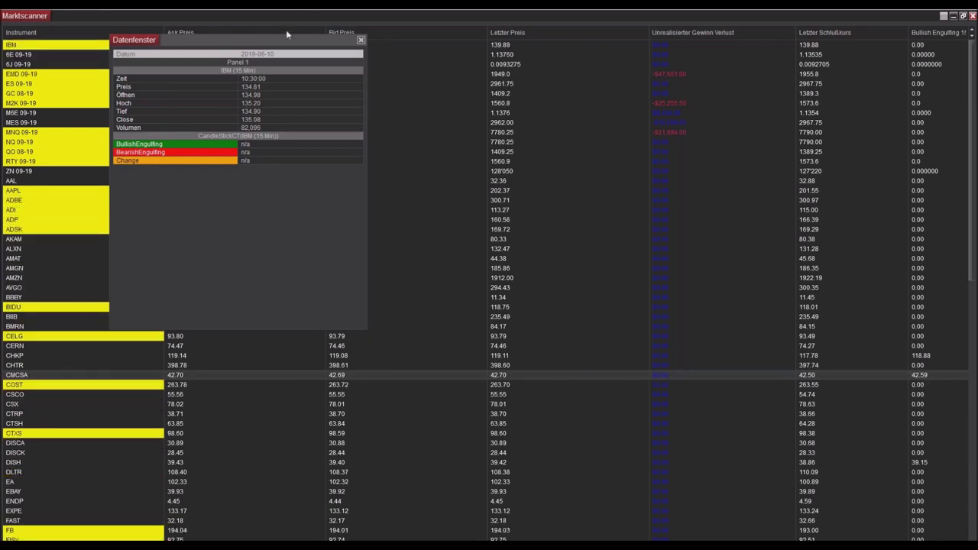
left_click(361, 39)
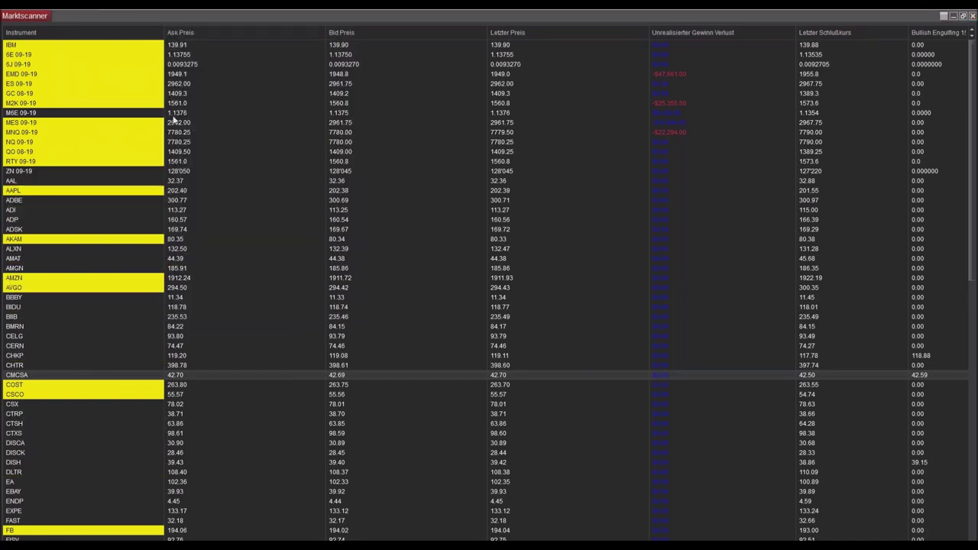
double_click(646, 15)
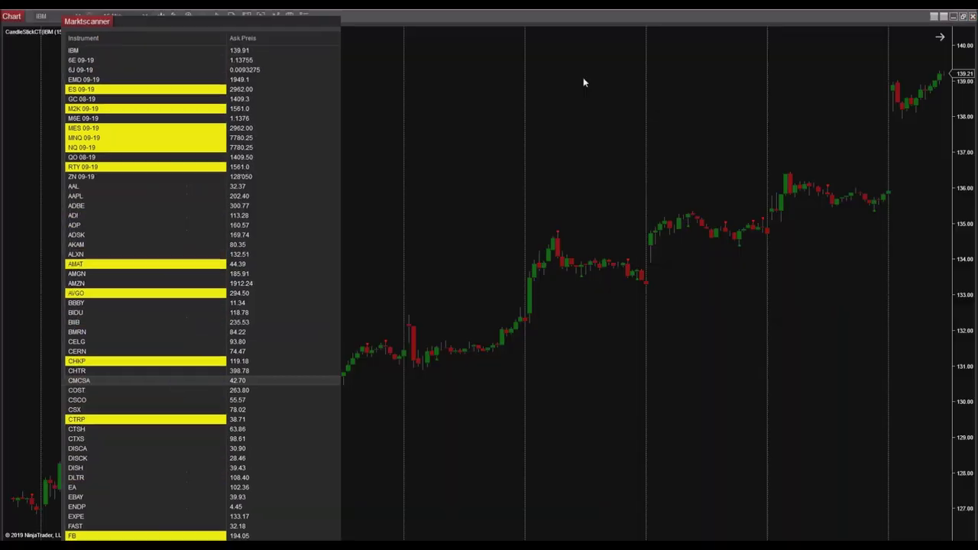
left_click_drag(194, 18, 752, 17)
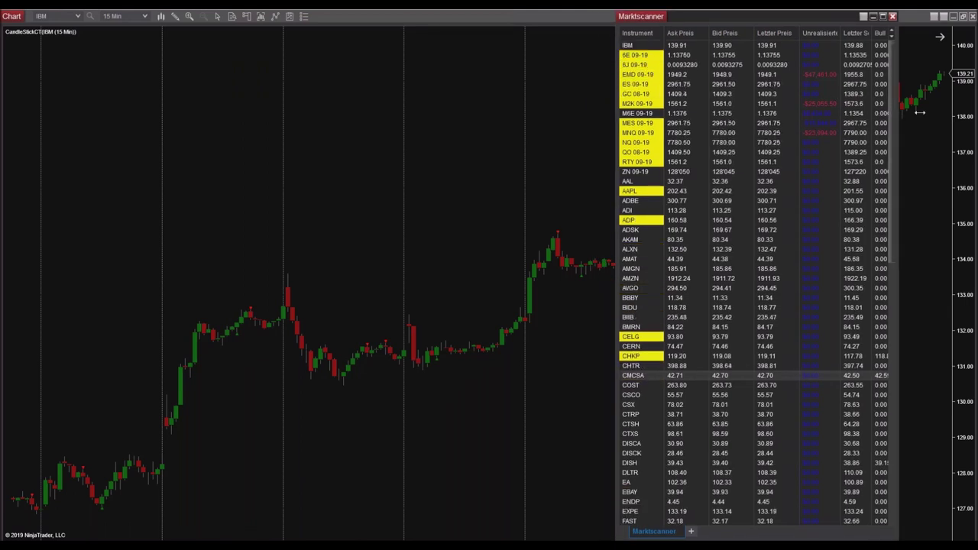
left_click_drag(897, 114, 966, 113)
Shrink the IBM chart window and stretch the Marktscanner towards it so both windows sit side by side.
left_click(583, 18)
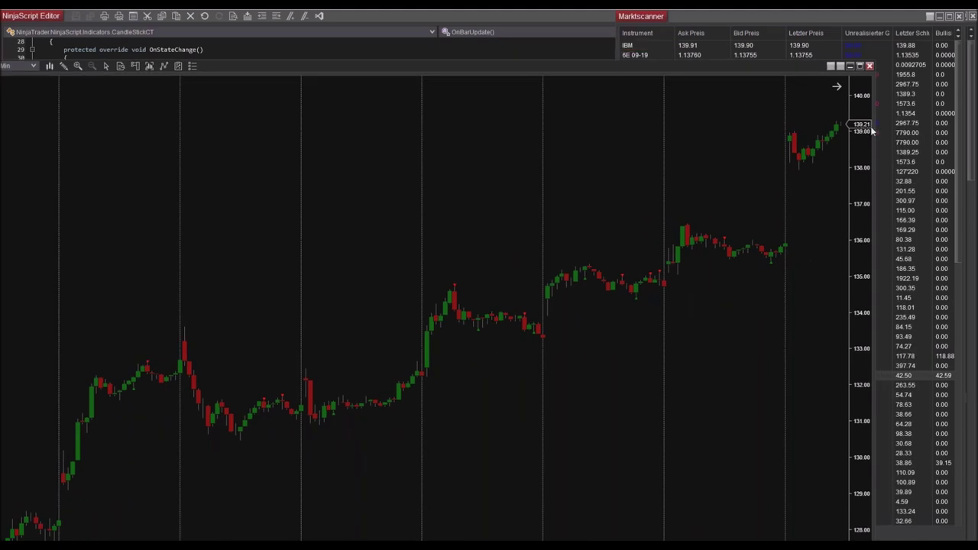
left_click_drag(874, 127, 580, 126)
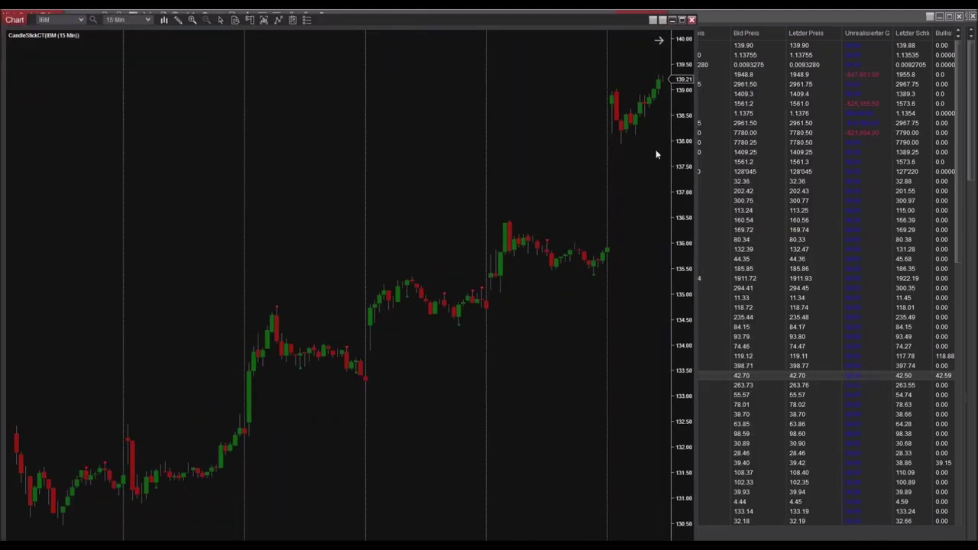
left_click_drag(695, 162, 573, 160)
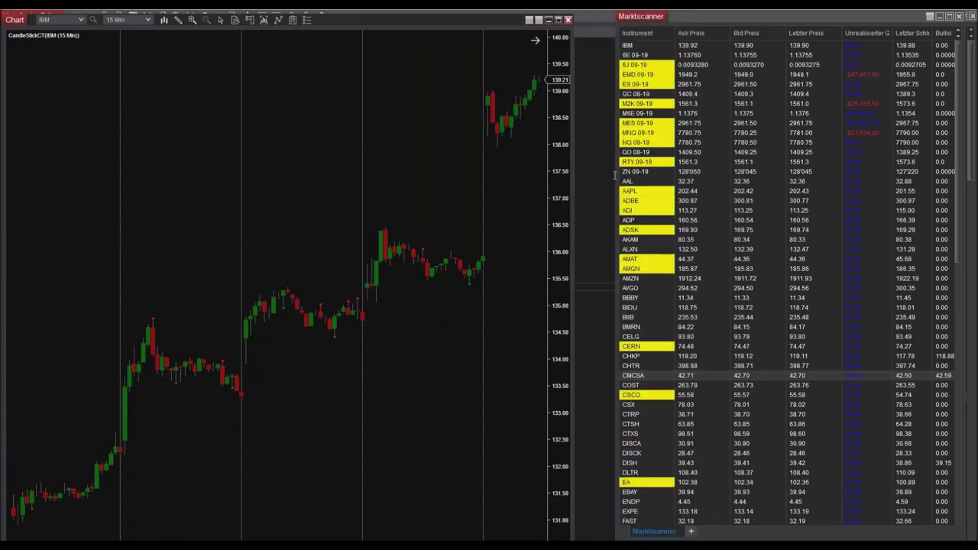
left_click_drag(616, 176, 578, 175)
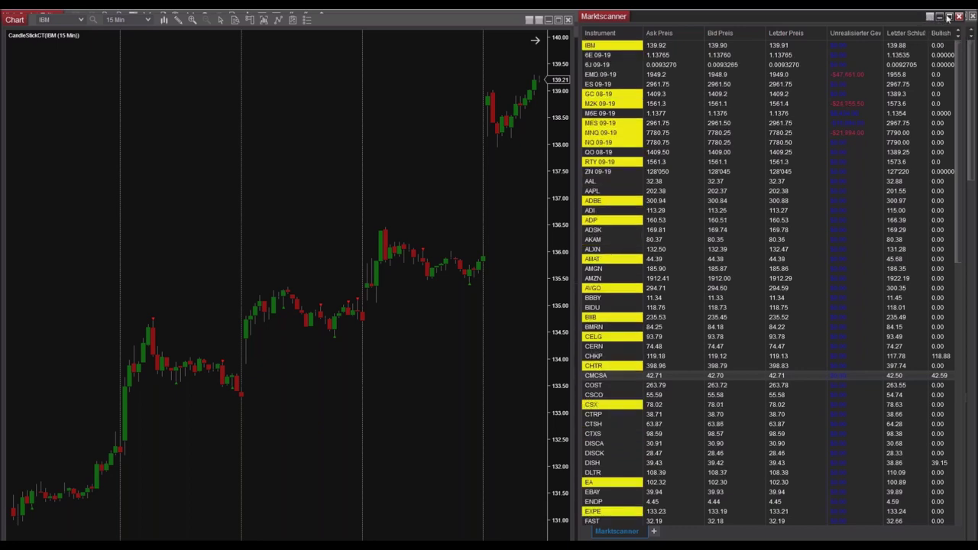
Link the Marktscanner and the chart through the red (Rot) instrument link.
left_click(935, 19)
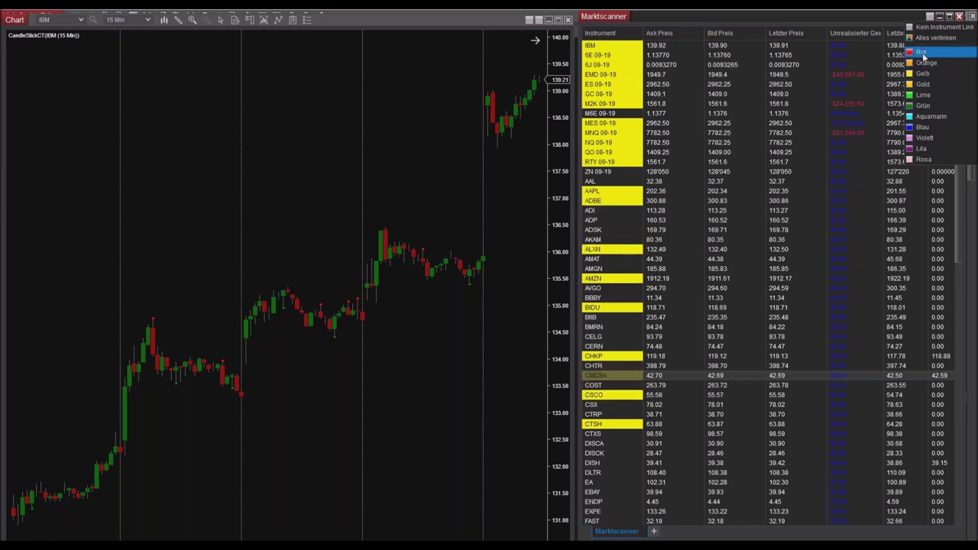
left_click(923, 53)
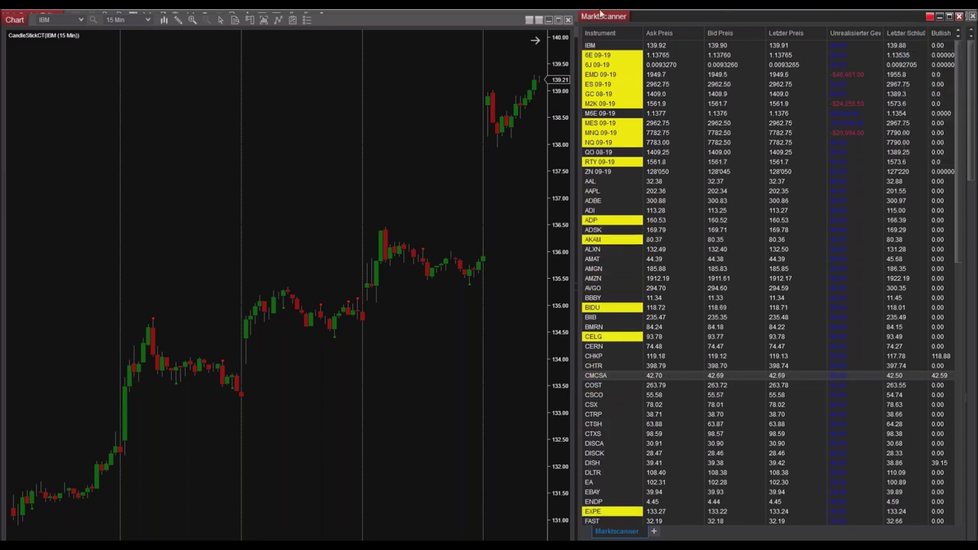
left_click(541, 21)
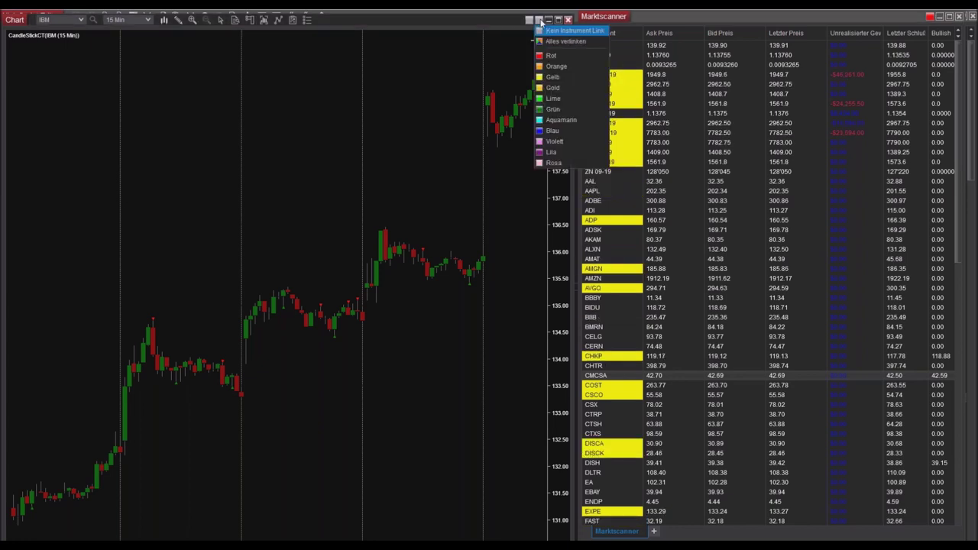
left_click(548, 56)
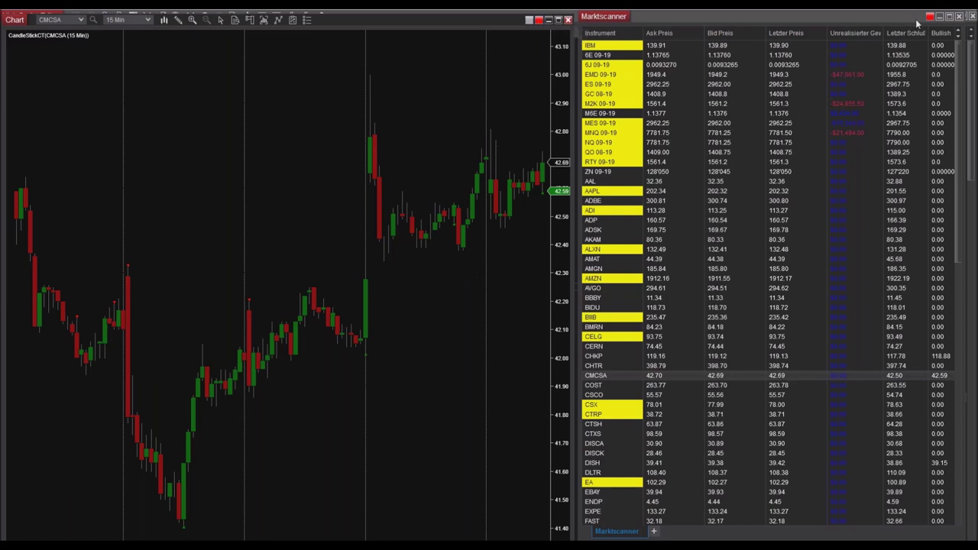
Try the instrument link by showing AAL, AMGN and AMZN from the Marktscanner in the chart.
left_click(606, 183)
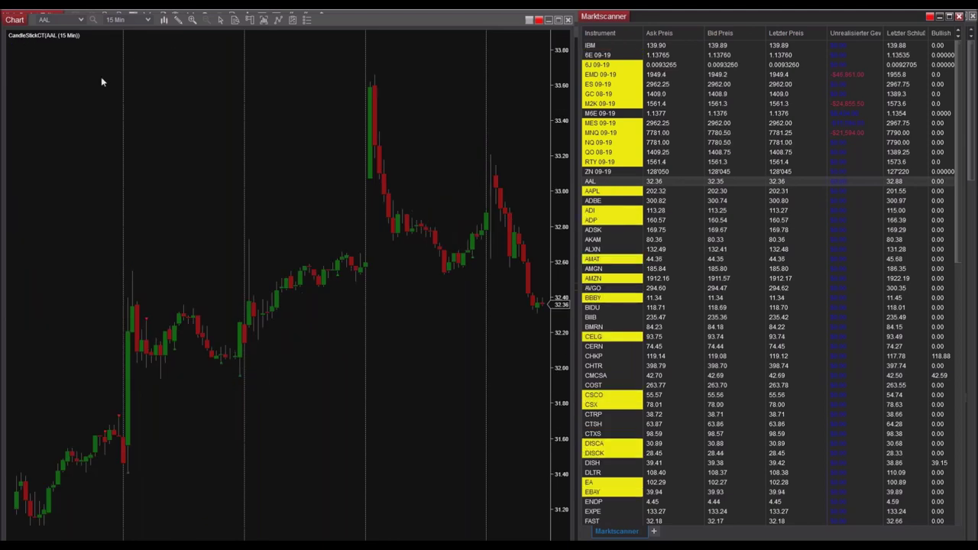
left_click(611, 271)
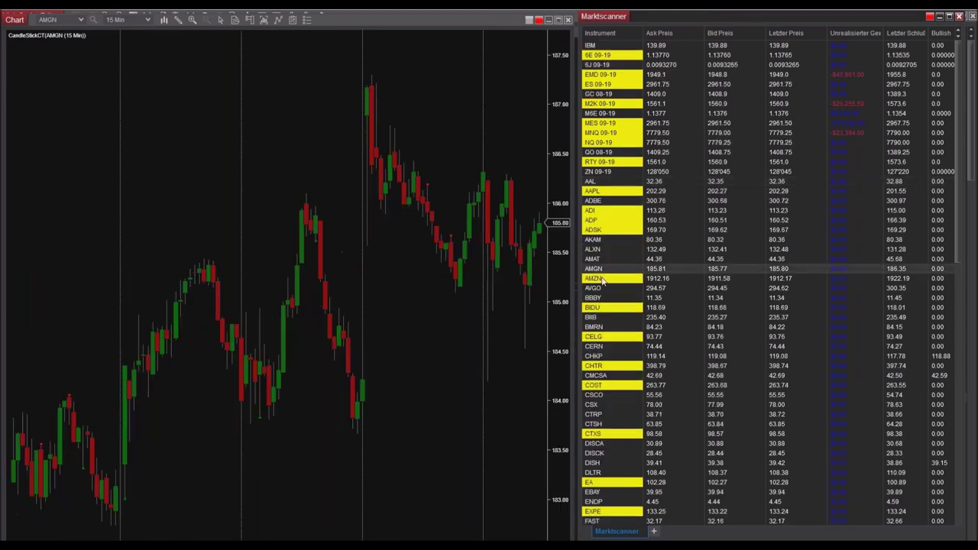
left_click(602, 279)
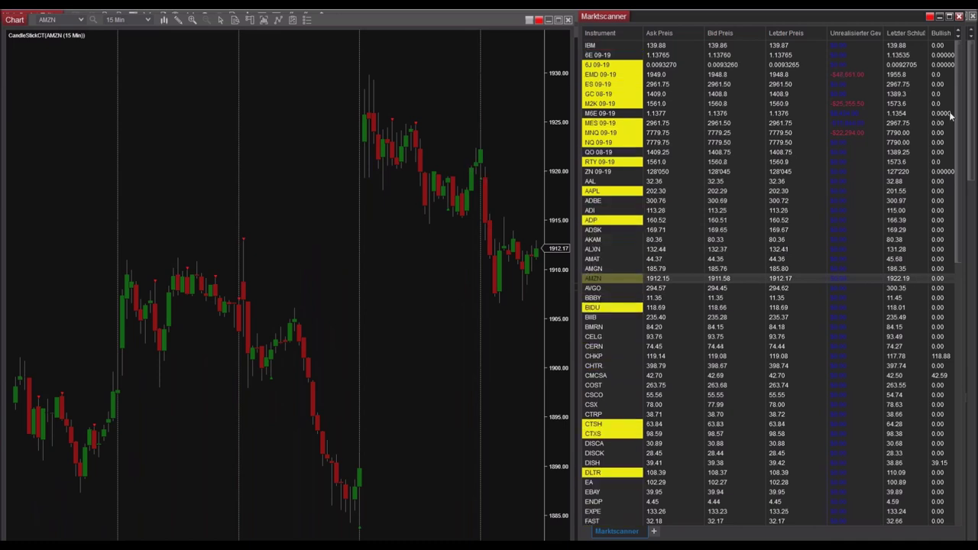
Show CHKP and DISH in the linked chart and examine their latest bullish engulfing markers.
scroll(955, 122, "down", 3)
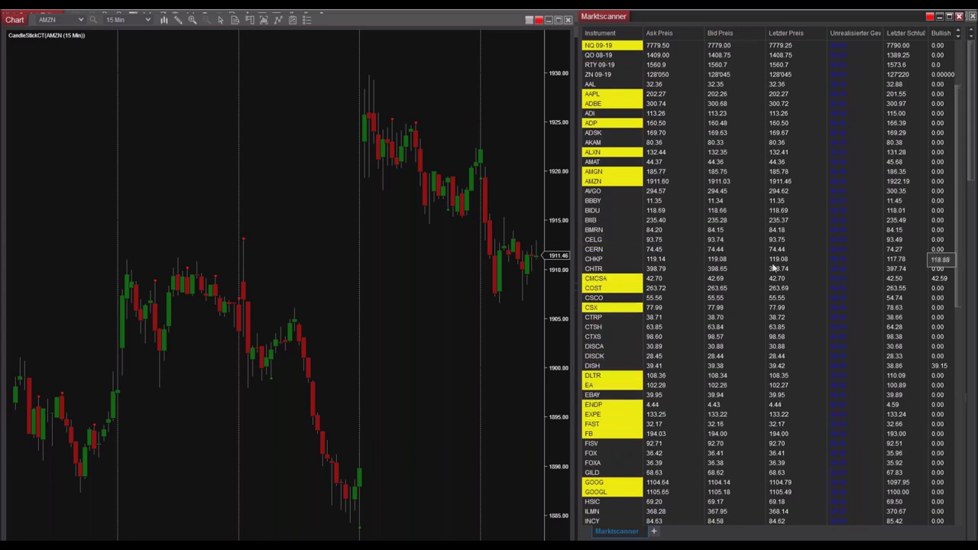
left_click(946, 262)
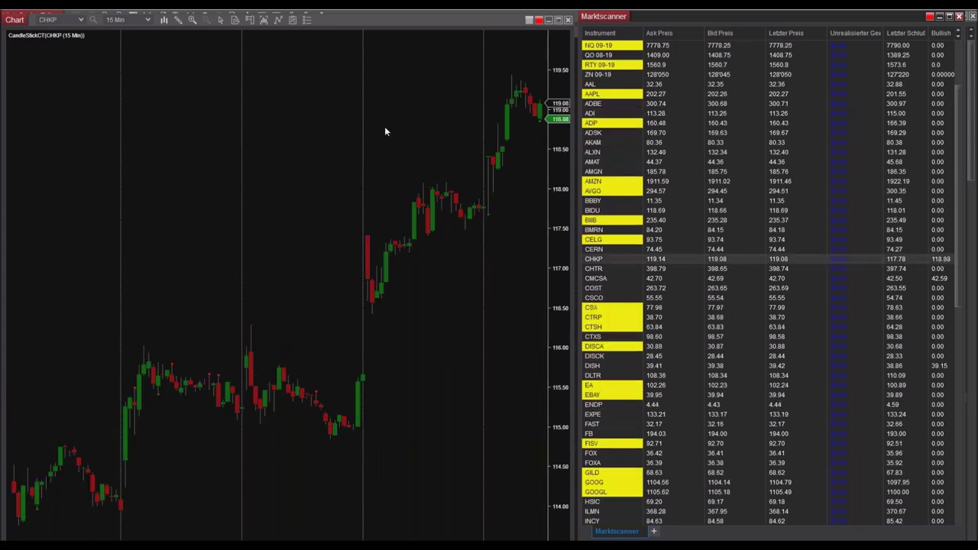
scroll(428, 127, "down", 3)
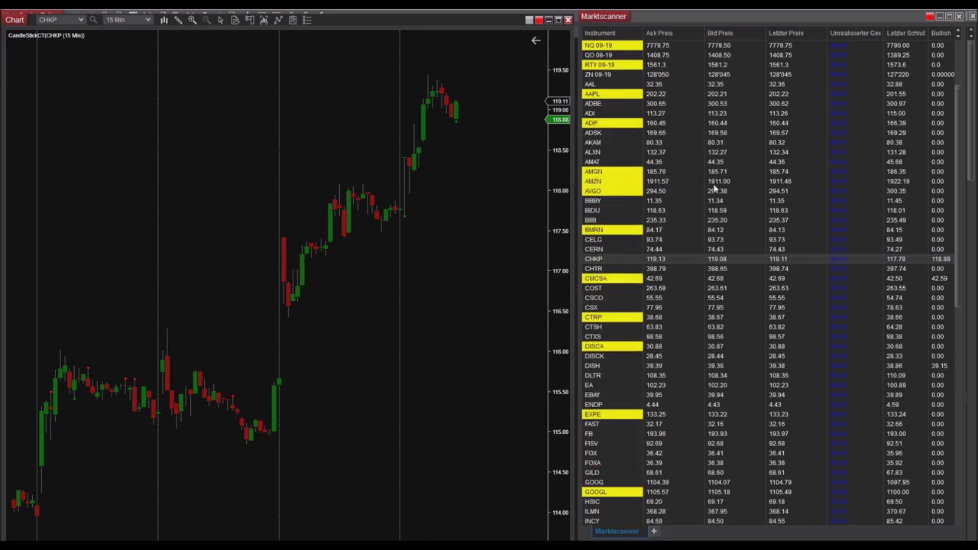
left_click(905, 365)
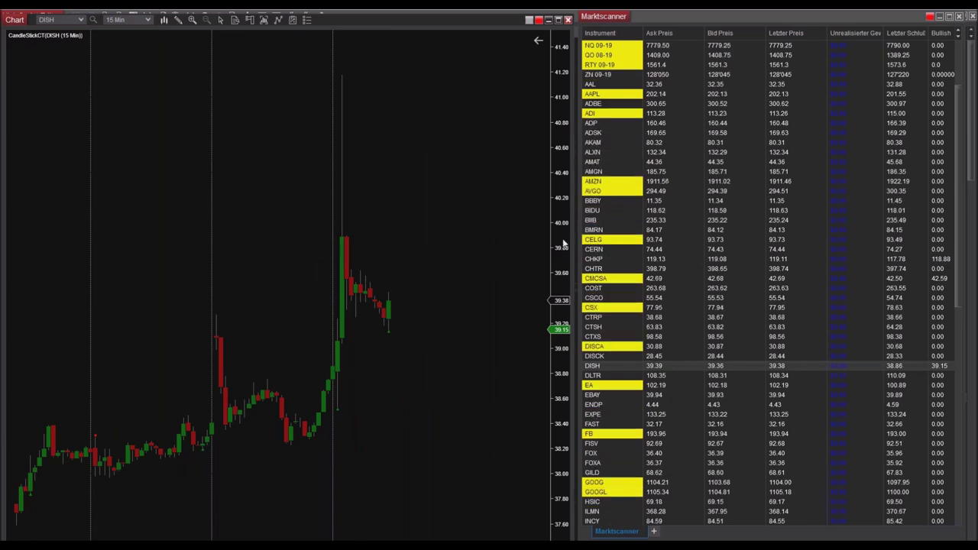
Narrow the chart window, widen the Marktscanner beside it and maximize the Marktscanner.
left_click_drag(571, 239, 490, 233)
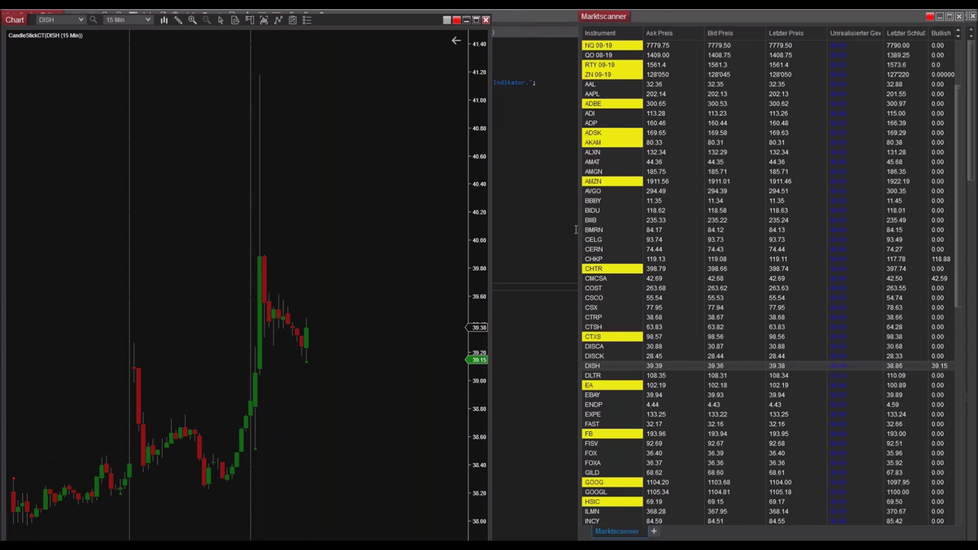
left_click_drag(574, 227, 506, 227)
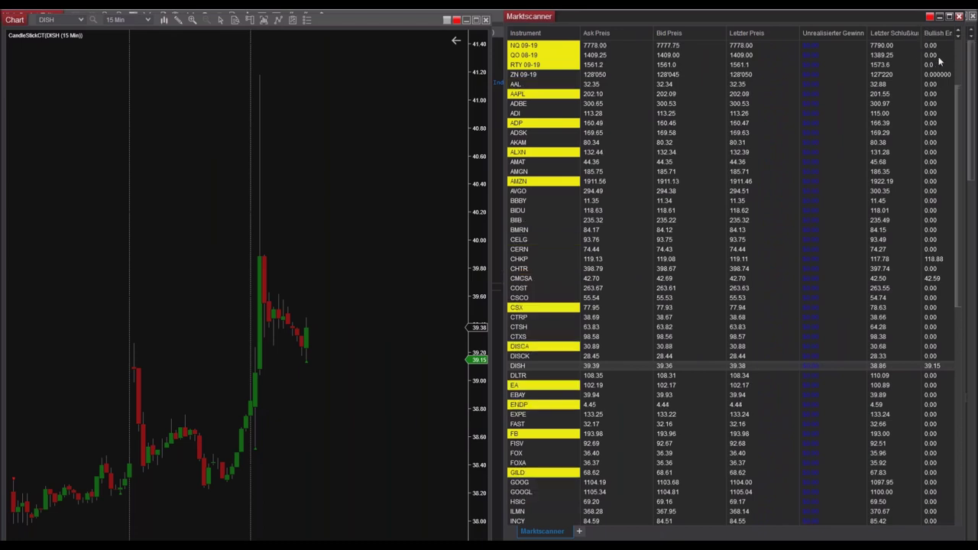
left_click(950, 16)
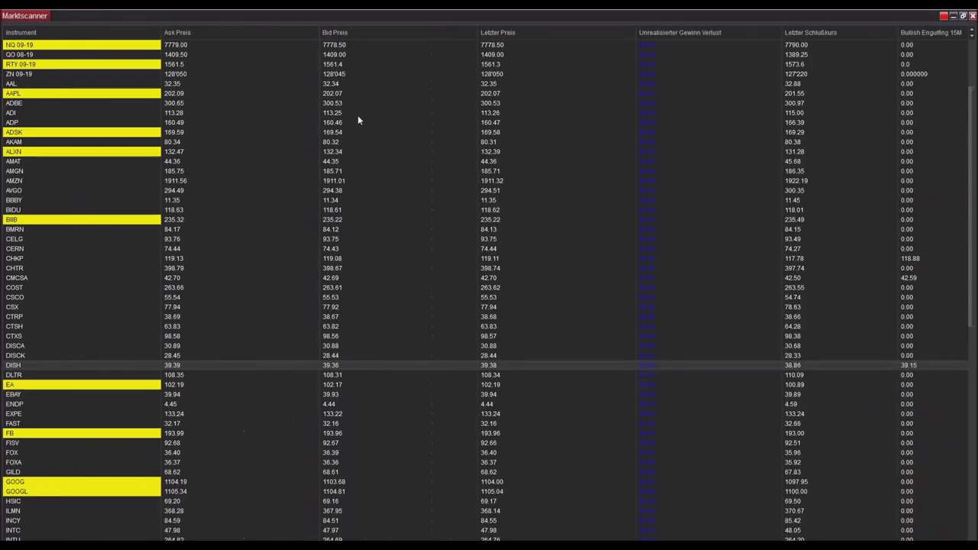
Open the Marktscanner's column settings (Spalten) and add another Indikator column.
right_click(399, 142)
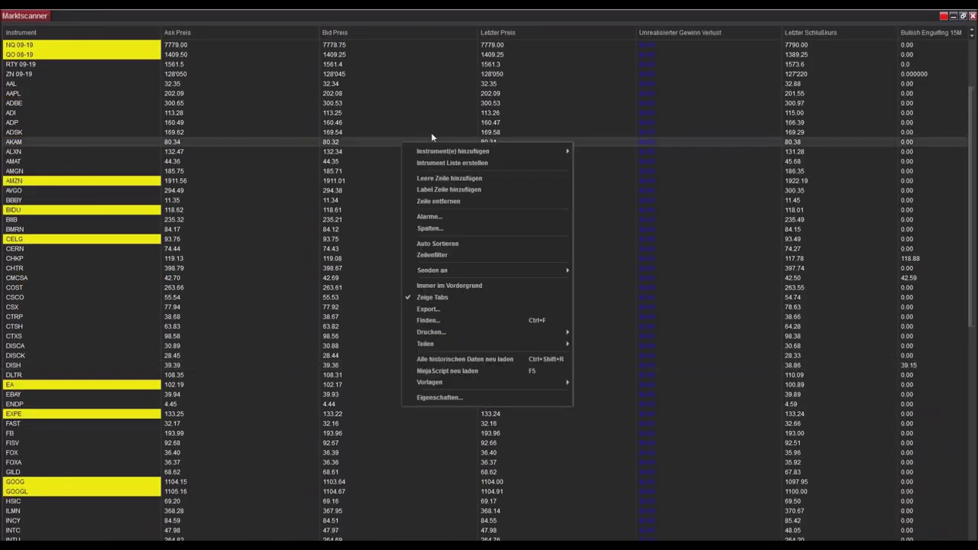
left_click(435, 228)
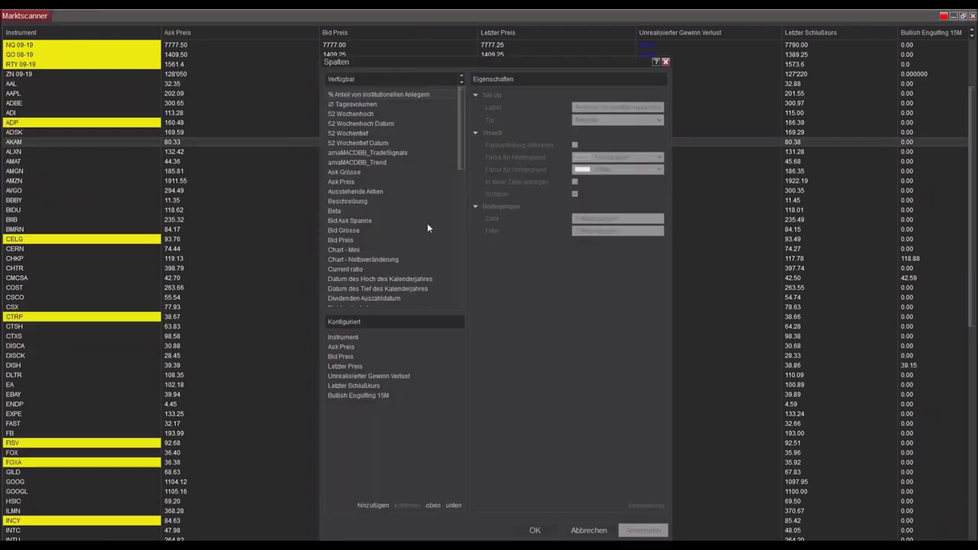
left_click_drag(461, 130, 459, 179)
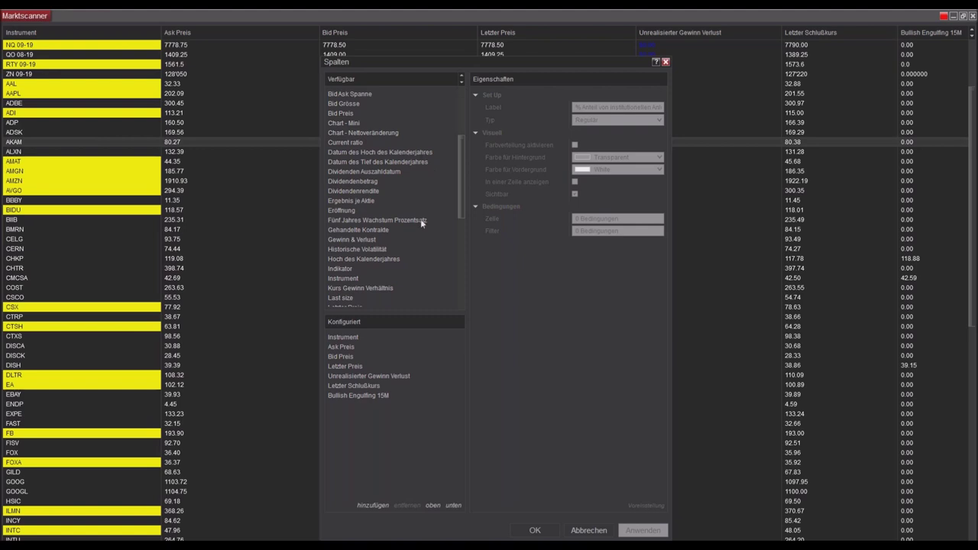
left_click_drag(462, 175, 421, 196)
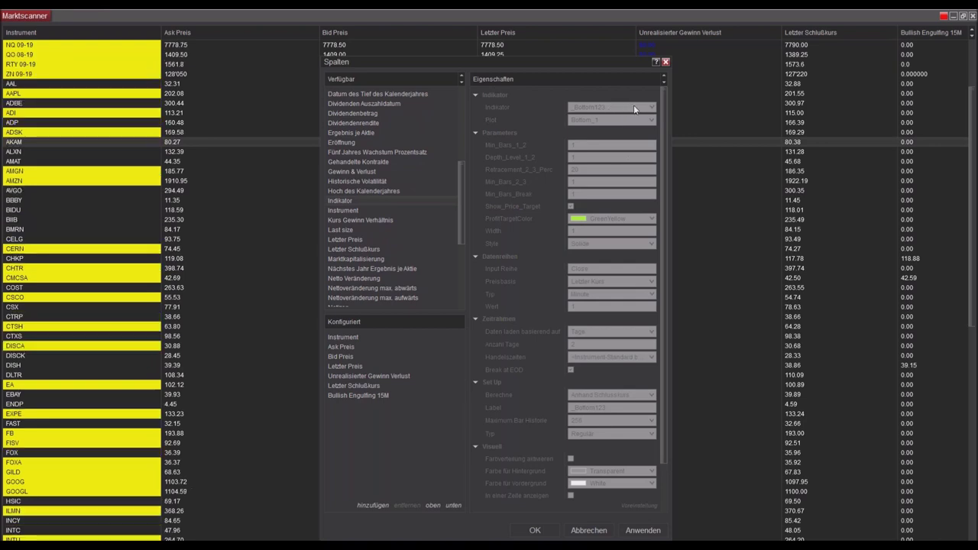
Set the added column to the CandleStickCT indicator with the BullishEngulfing plot on 5-minute data.
left_click(635, 107)
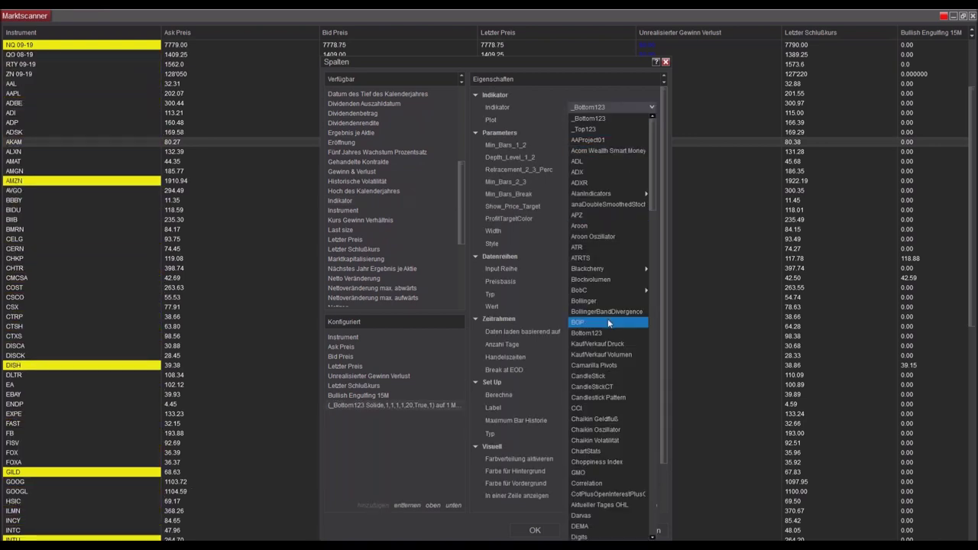
left_click(587, 385)
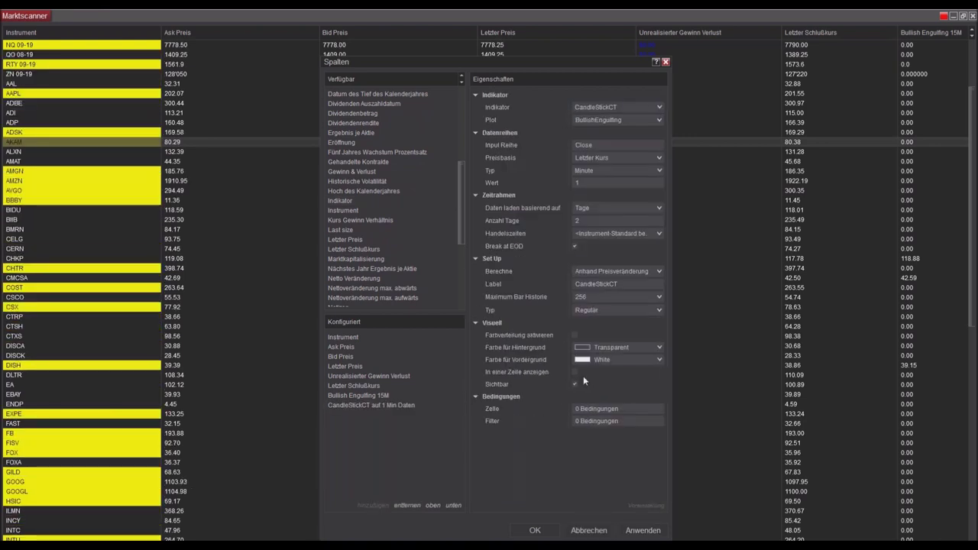
left_click(621, 119)
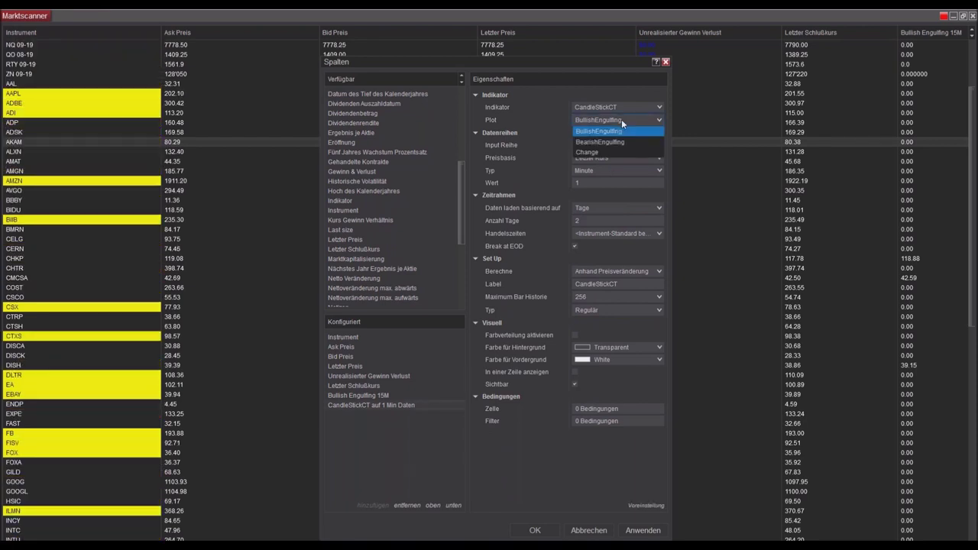
left_click(616, 130)
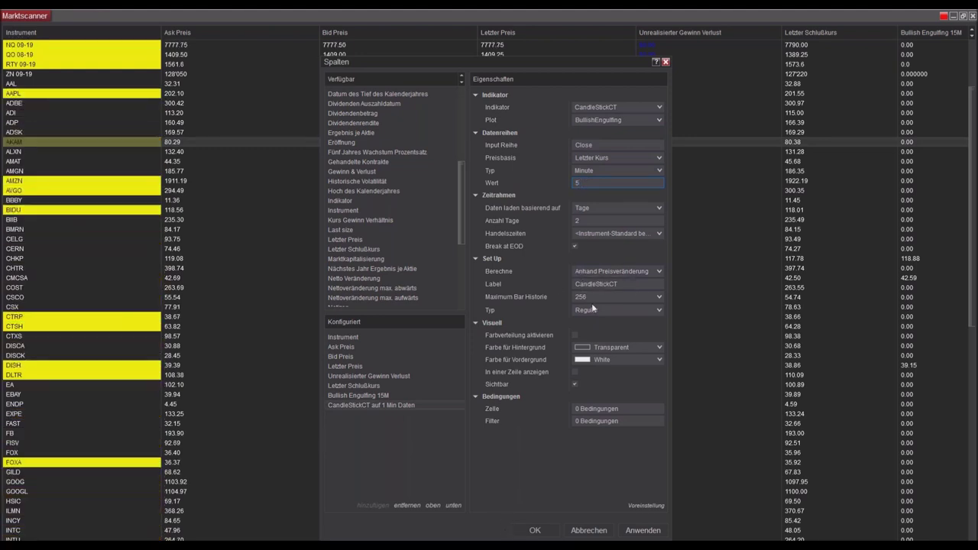
Label the 5-minute indicator column Bullish Engulfing 5M and confirm the column setup.
left_click(629, 284)
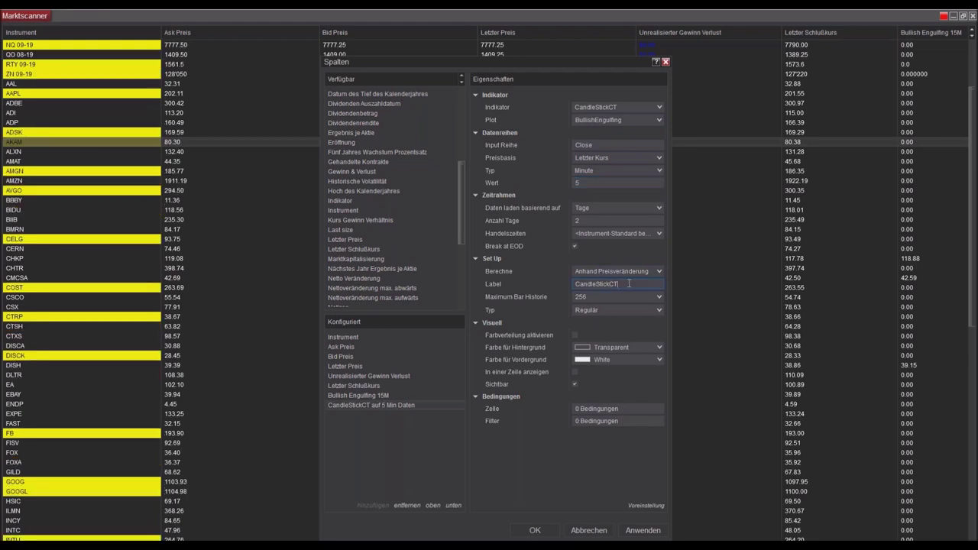
key("ctrl+a")
type("Bu")
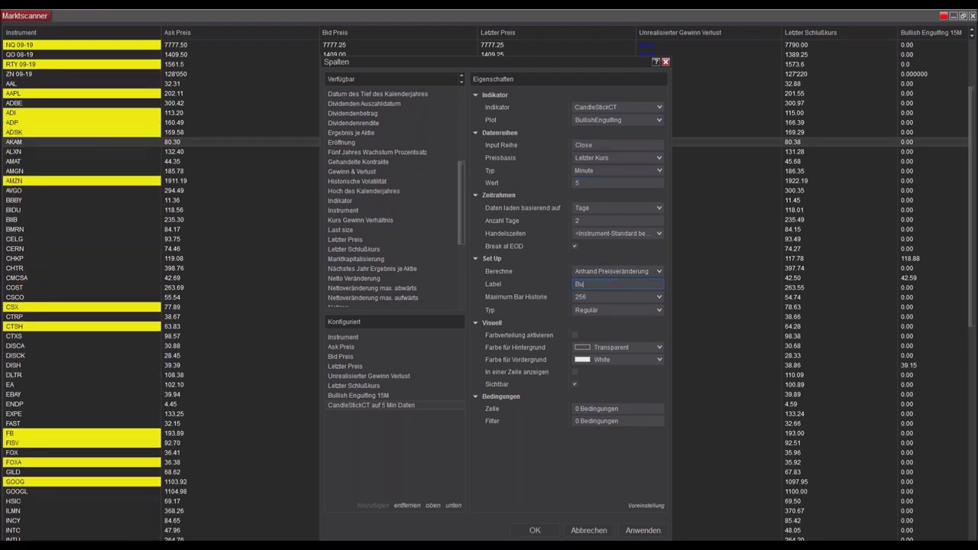
type("llish En")
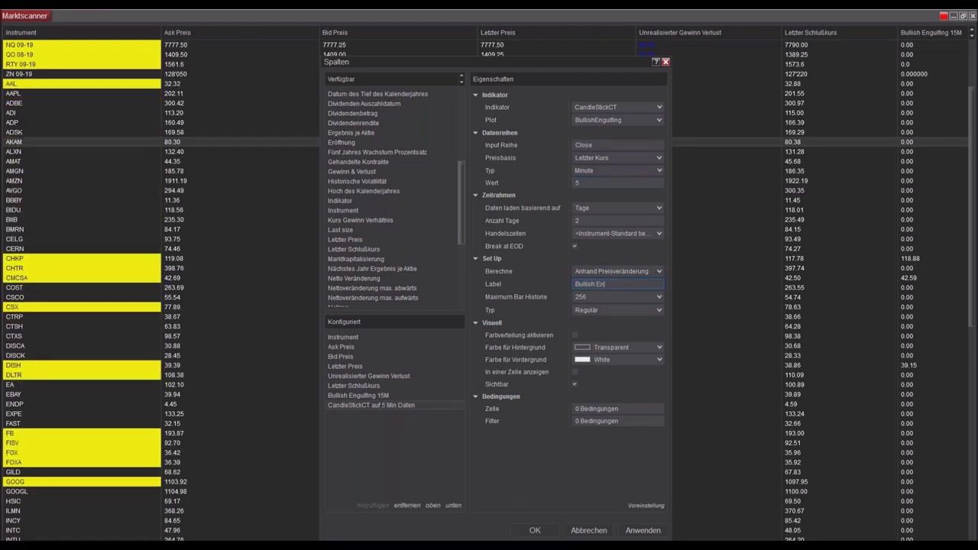
type("gulfing 5M")
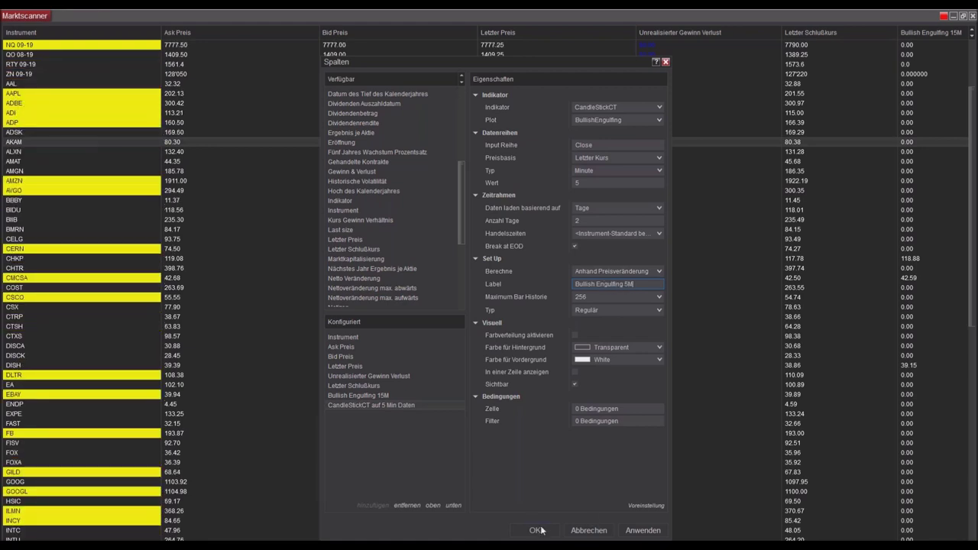
left_click(541, 529)
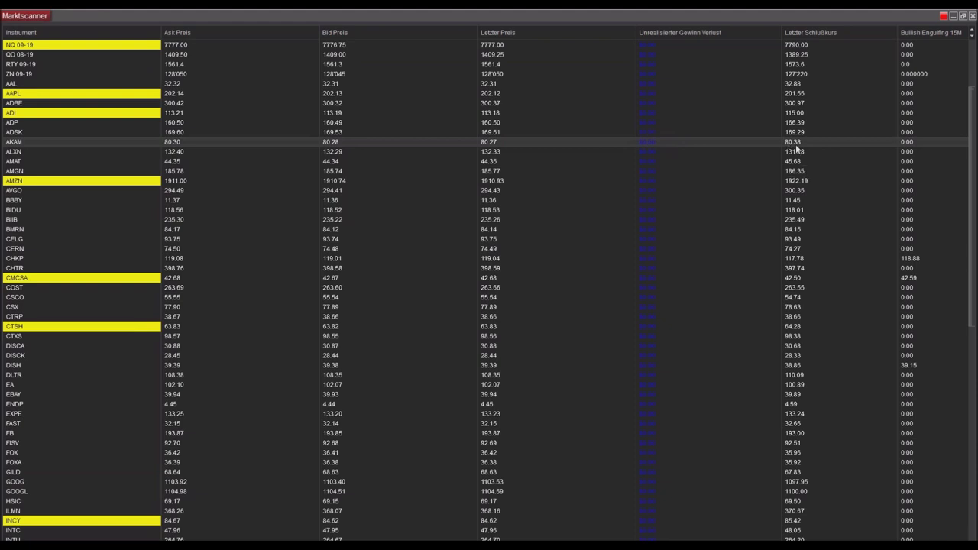
Adjust the Marktscanner column widths so both Bullish Engulfing columns fit, and look through their values in the instrument list.
left_click(638, 32)
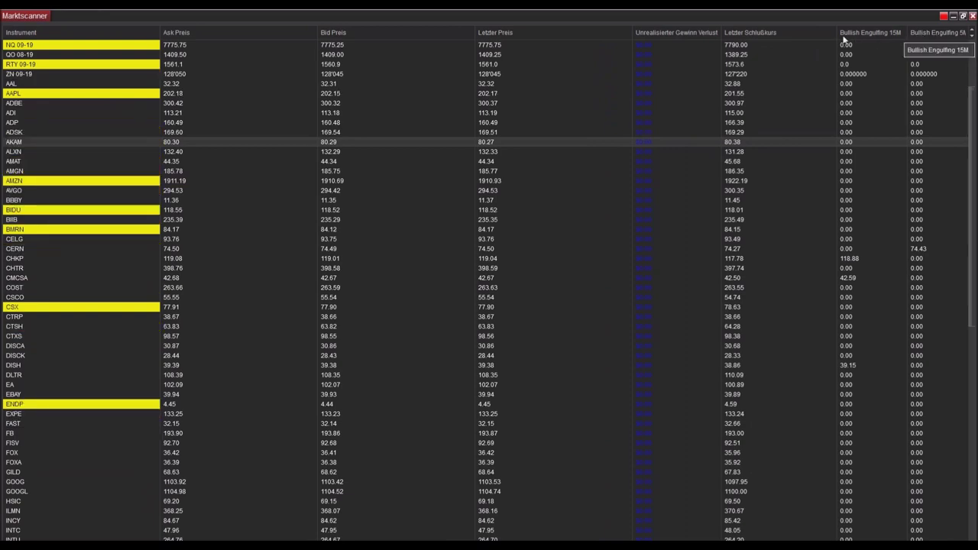
double_click(784, 36)
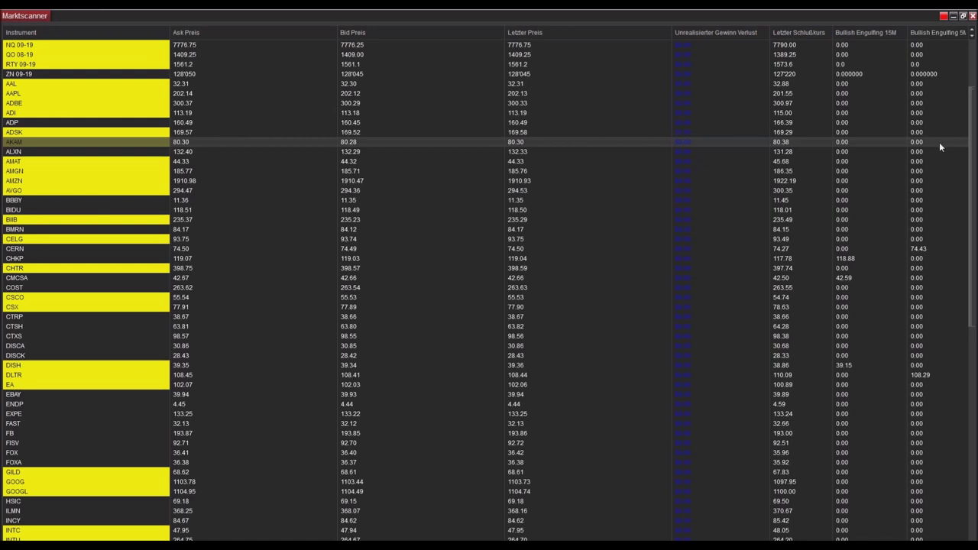
scroll(939, 142, "up", 3)
scroll(939, 142, "up", 1)
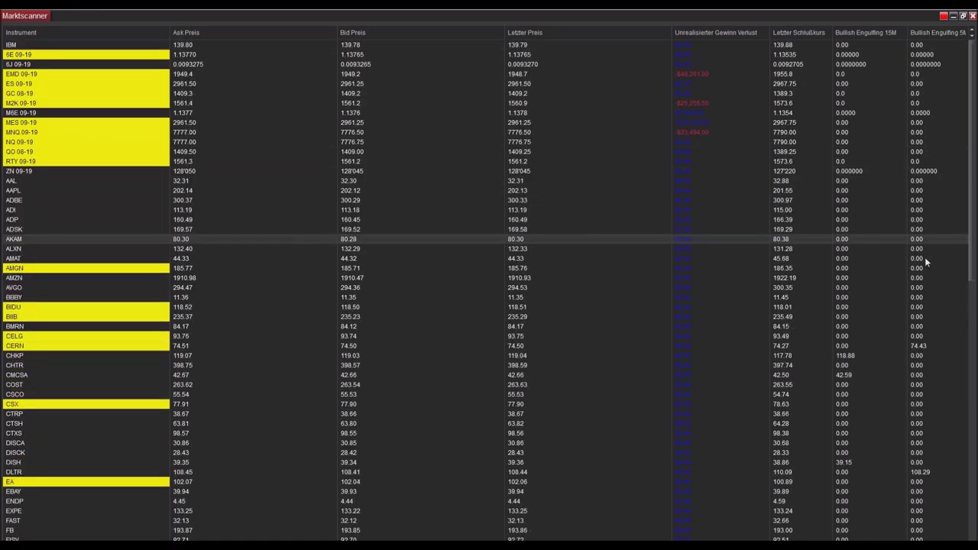
scroll(924, 261, "down", 3)
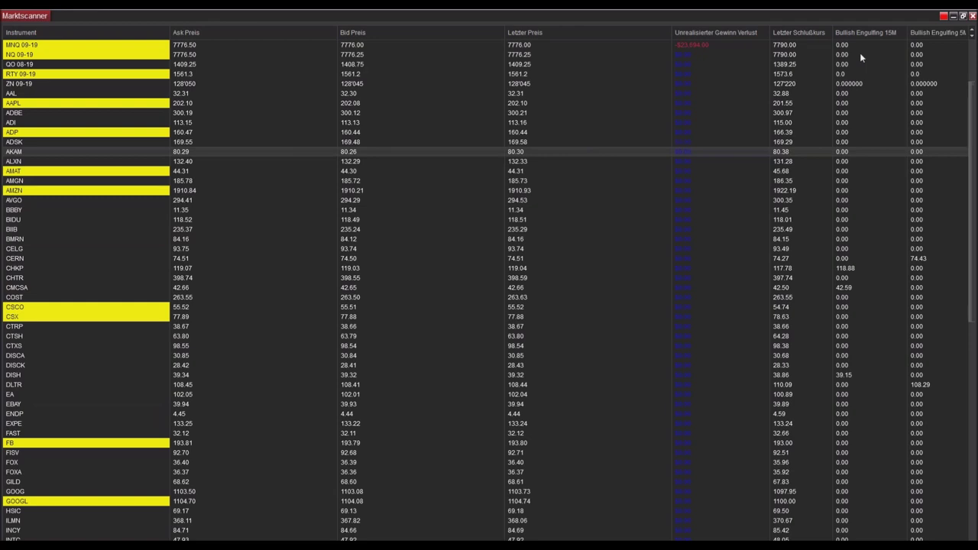
Add another Indikator column to the Marktscanner, using the CandleStickCT indicator with the BearishEngulfing plot.
right_click(603, 135)
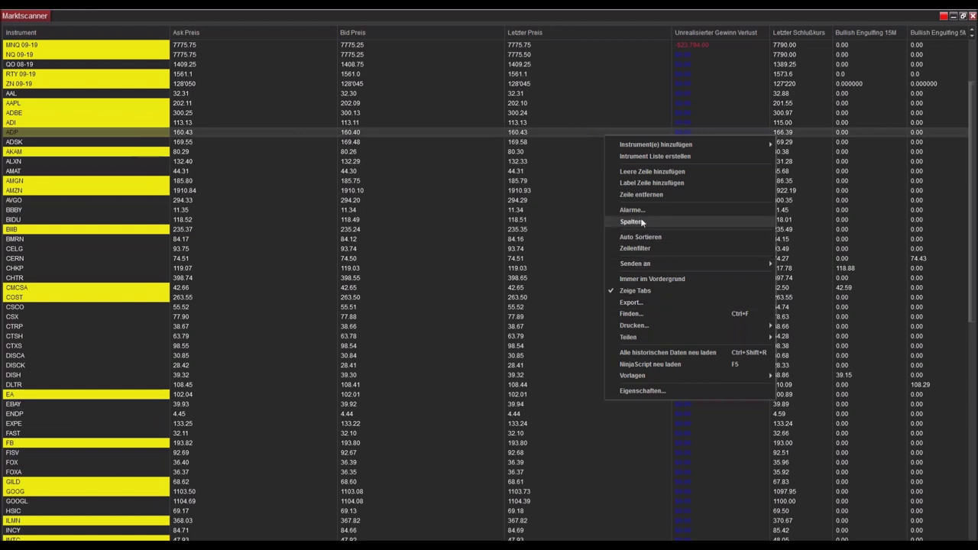
left_click(640, 221)
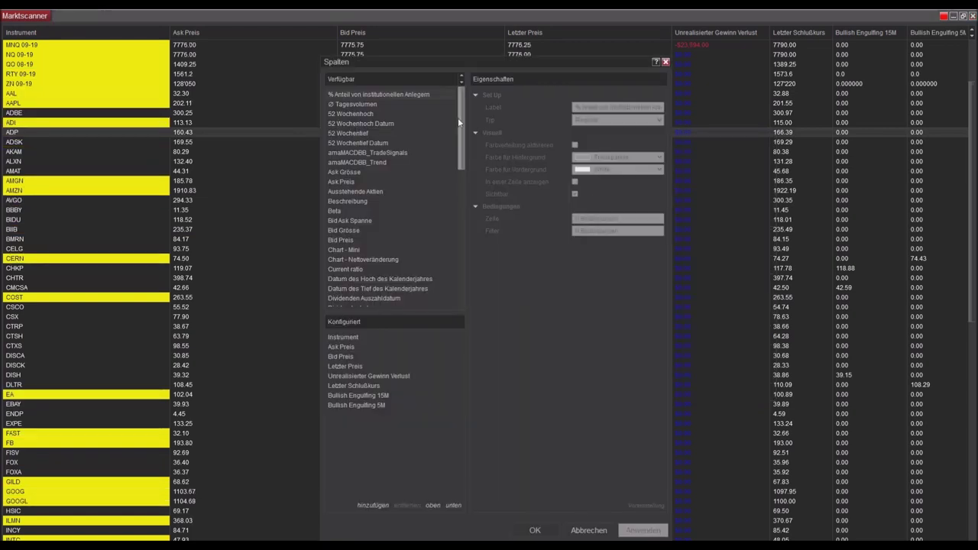
scroll(463, 120, "down", 7)
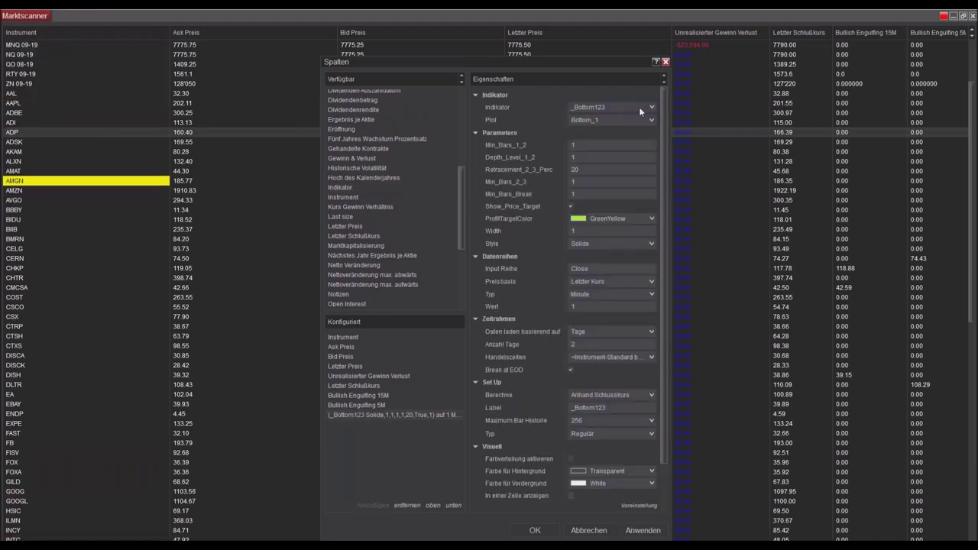
left_click(639, 107)
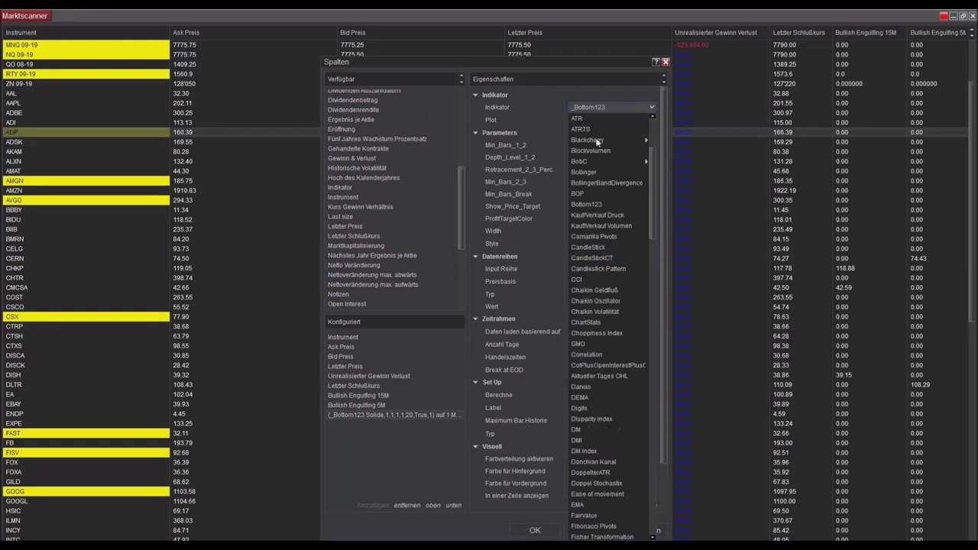
left_click(601, 260)
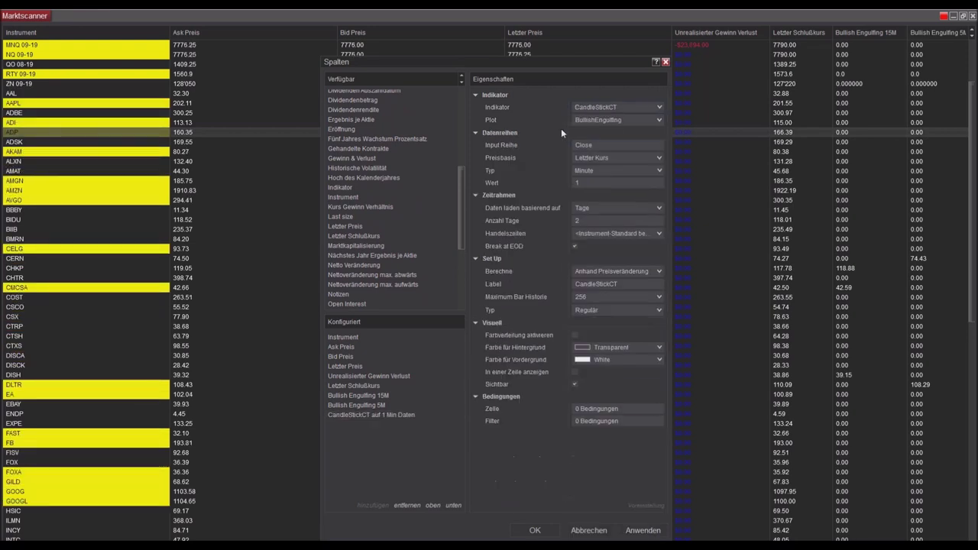
left_click(590, 121)
left_click(592, 144)
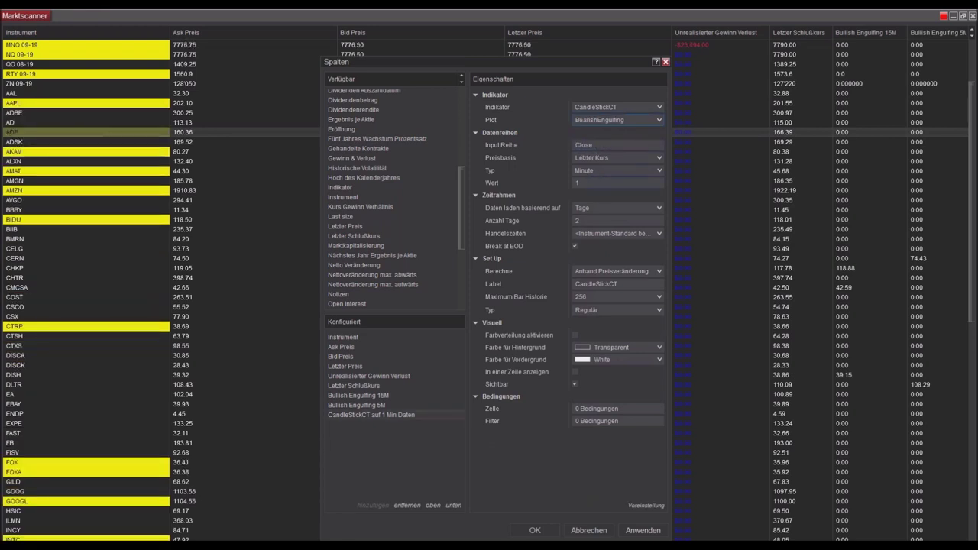
Set the data series value of the BearishEngulfing column to 15 minutes.
left_click(593, 182)
key("BackSpace")
type("5")
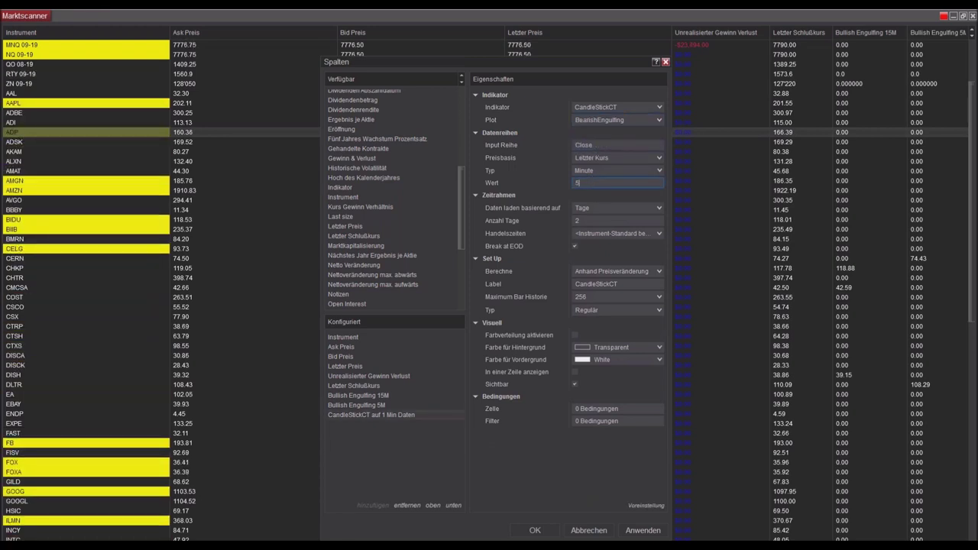
key("BackSpace")
type("1")
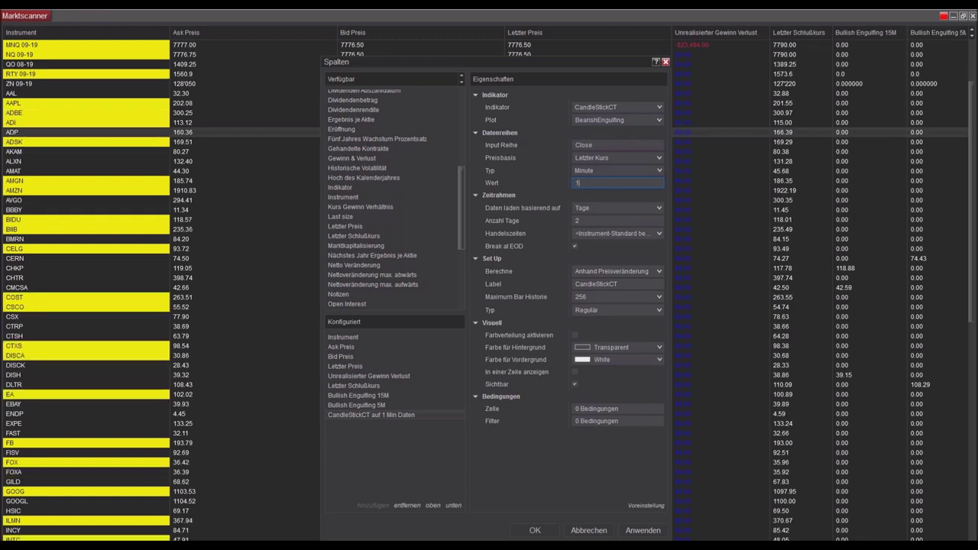
type("5")
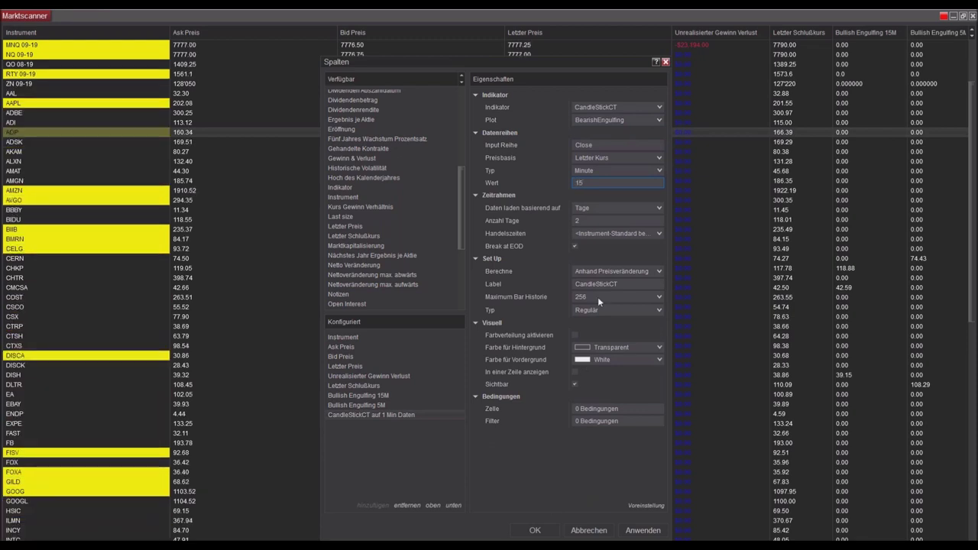
Label the BearishEngulfing column Bearish Engulfing 15M and confirm the column setup.
left_click(613, 283)
double_click(612, 284)
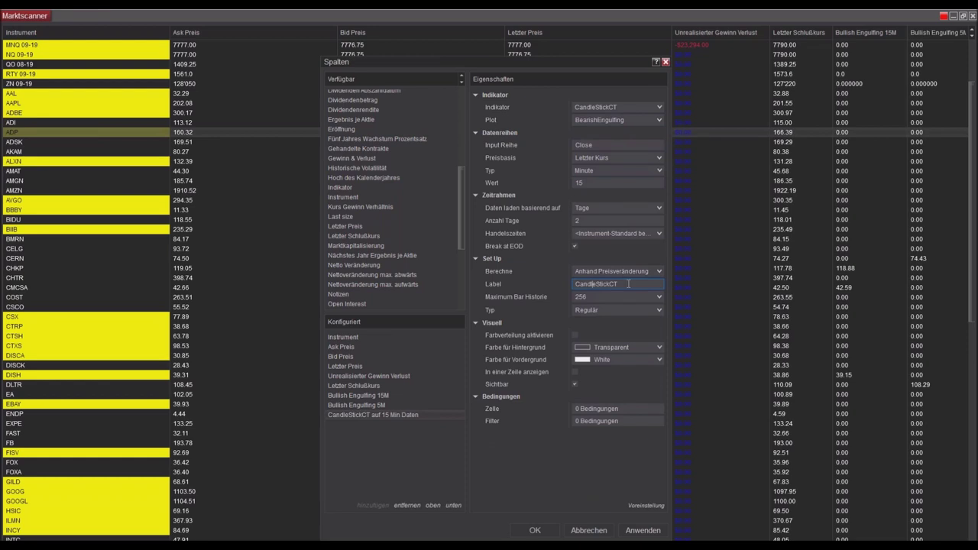
type("Bearish Engu")
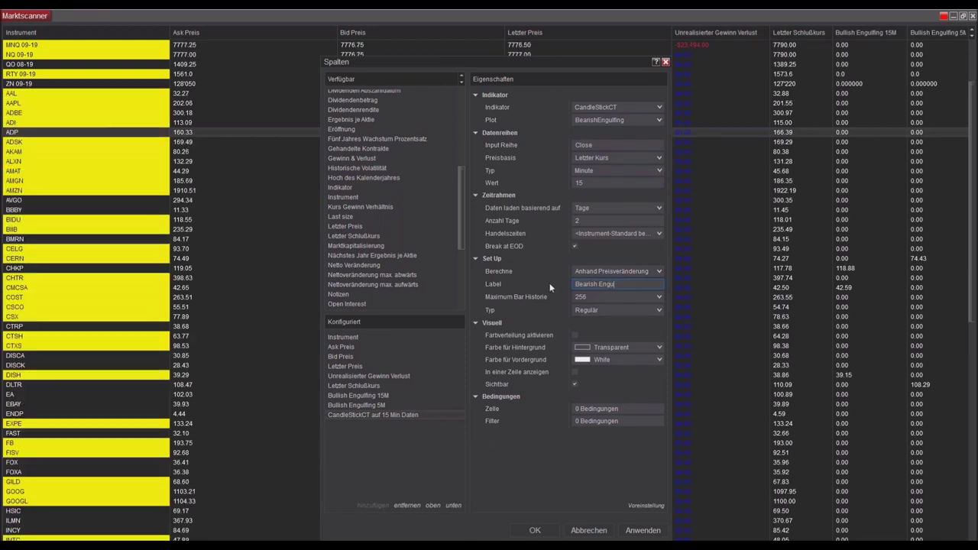
type("lfing 15M")
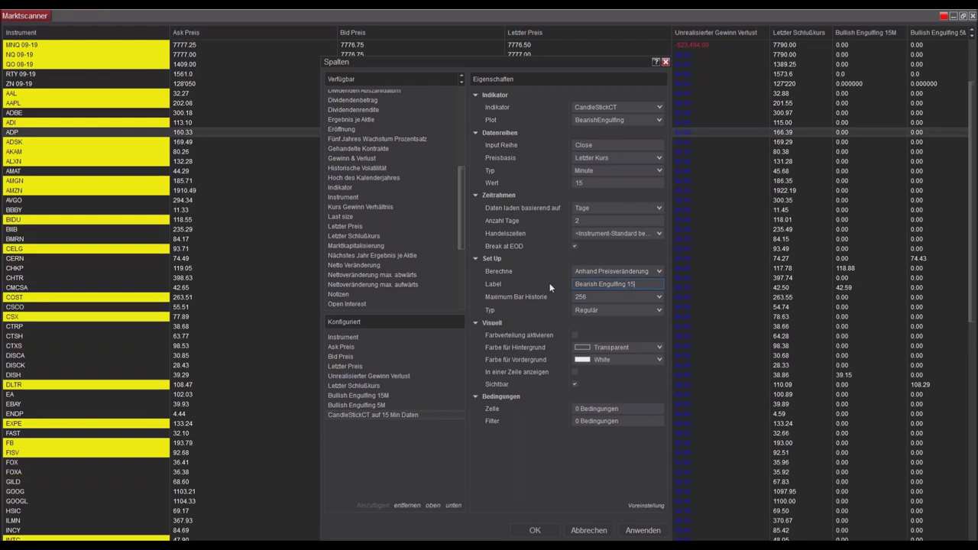
left_click(537, 530)
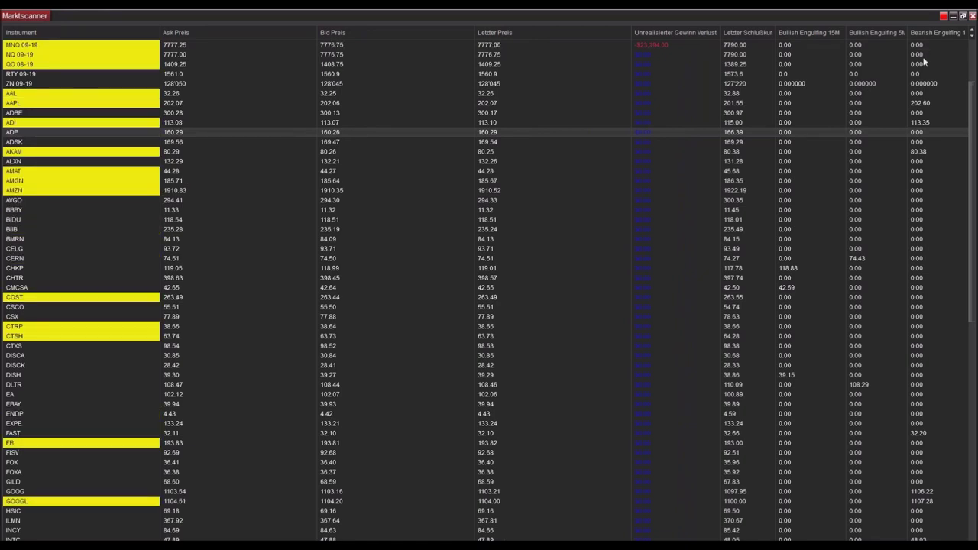
Add a filter to the Bullish Engulfing 15M column hiding rows whose value equals 0, and enable the Marktscanner's Zeilenfilter.
left_click(924, 103)
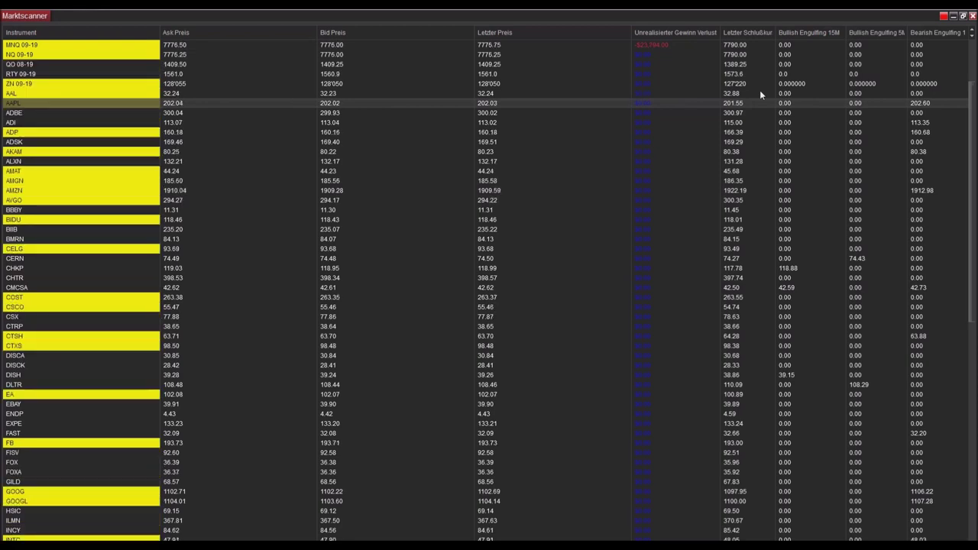
right_click(424, 103)
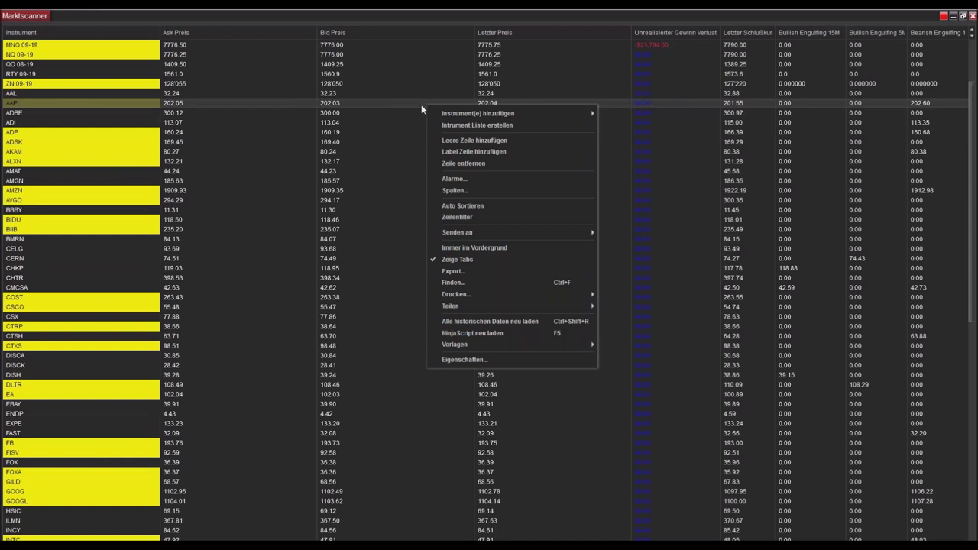
left_click(456, 205)
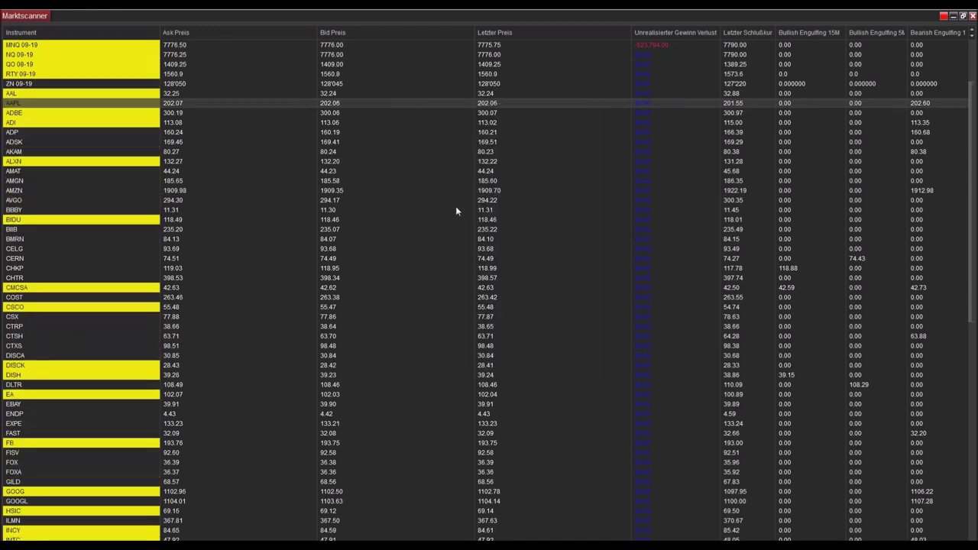
key("ctrl+k")
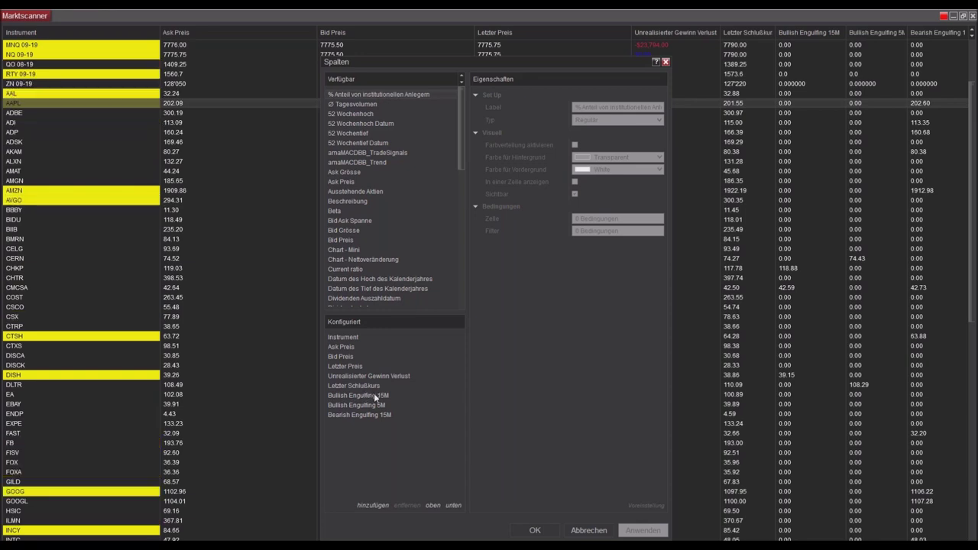
left_click(433, 396)
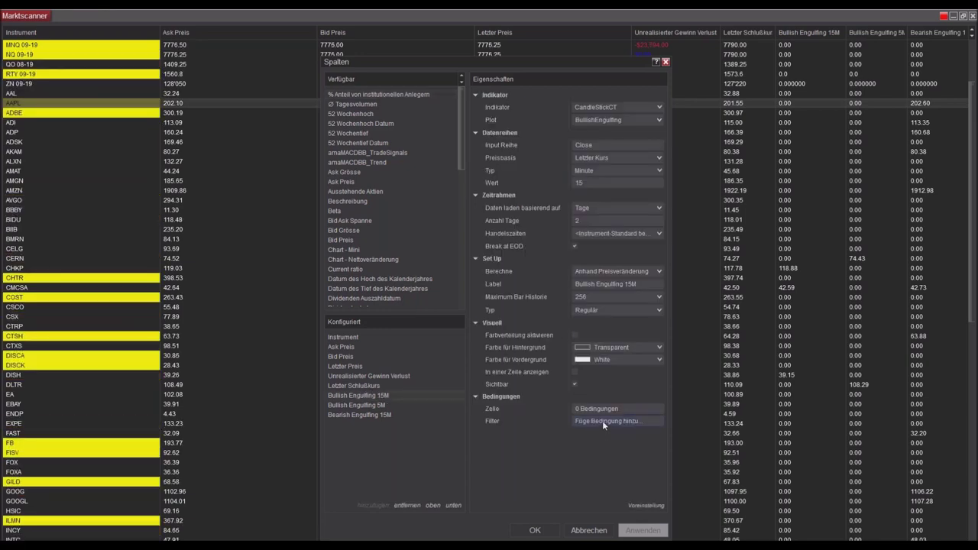
left_click(602, 421)
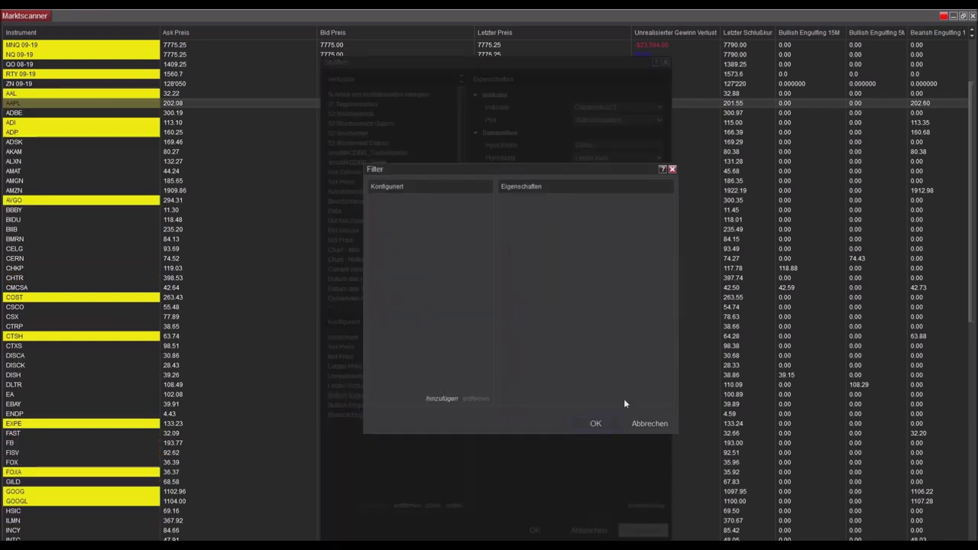
left_click(439, 399)
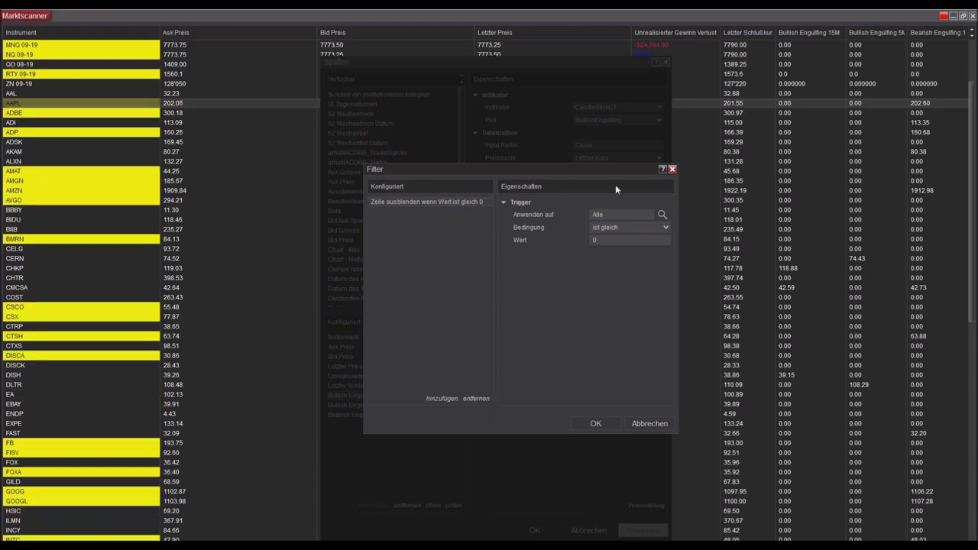
left_click(596, 424)
left_click(534, 531)
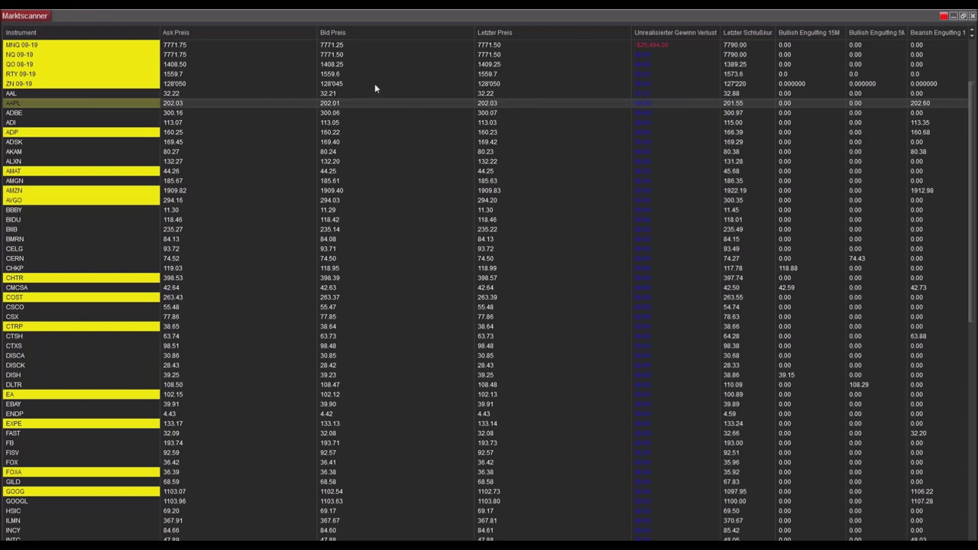
right_click(403, 122)
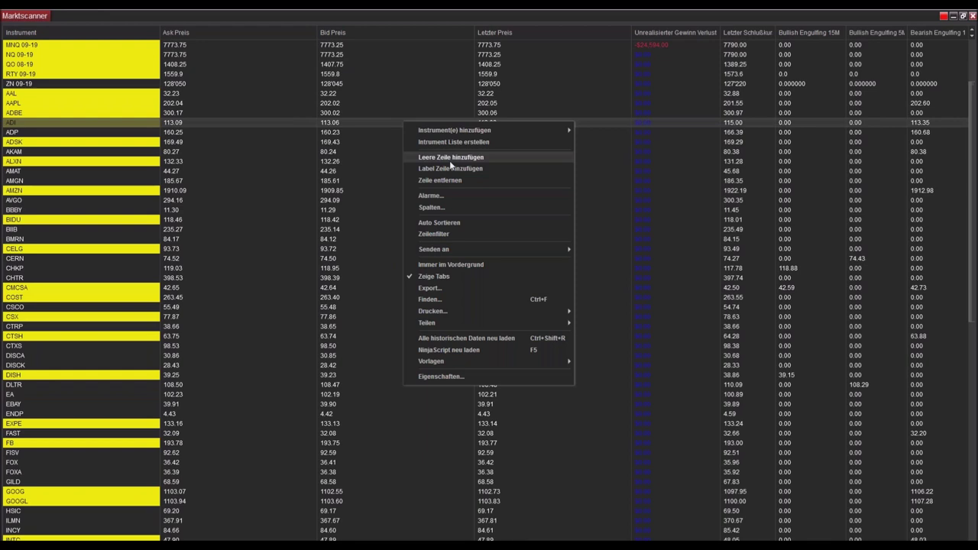
left_click(447, 232)
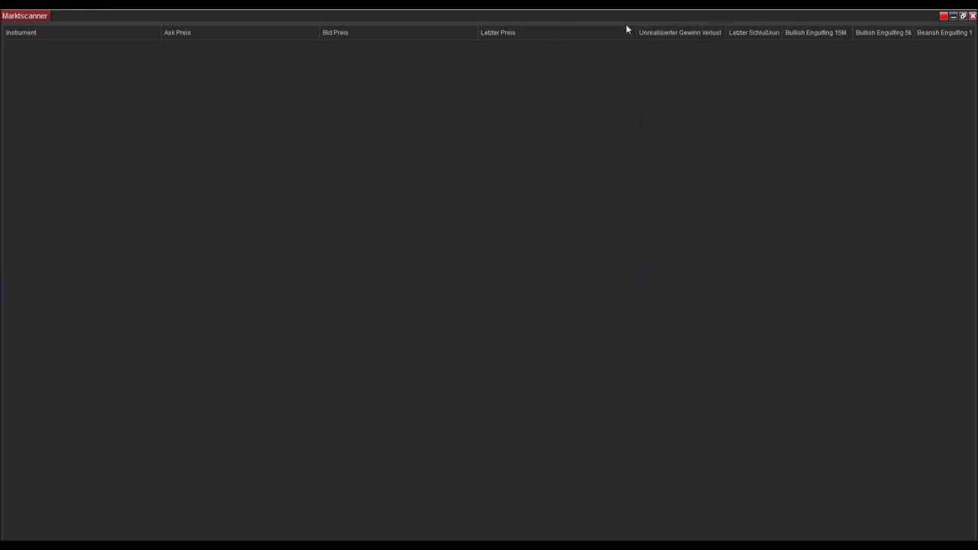
Remove the filter condition from the Unrealisierter Gewinn Verlust column and confirm the column settings.
right_click(362, 105)
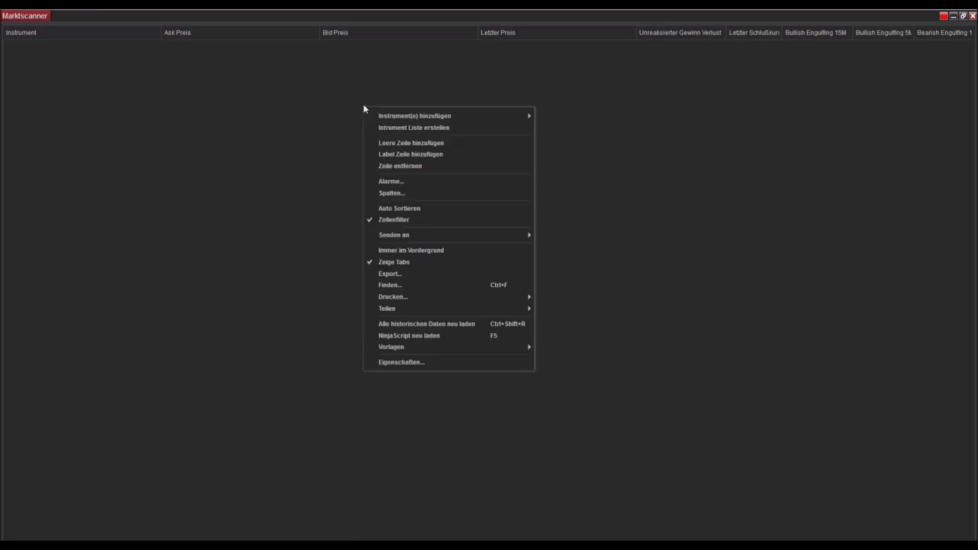
left_click(397, 194)
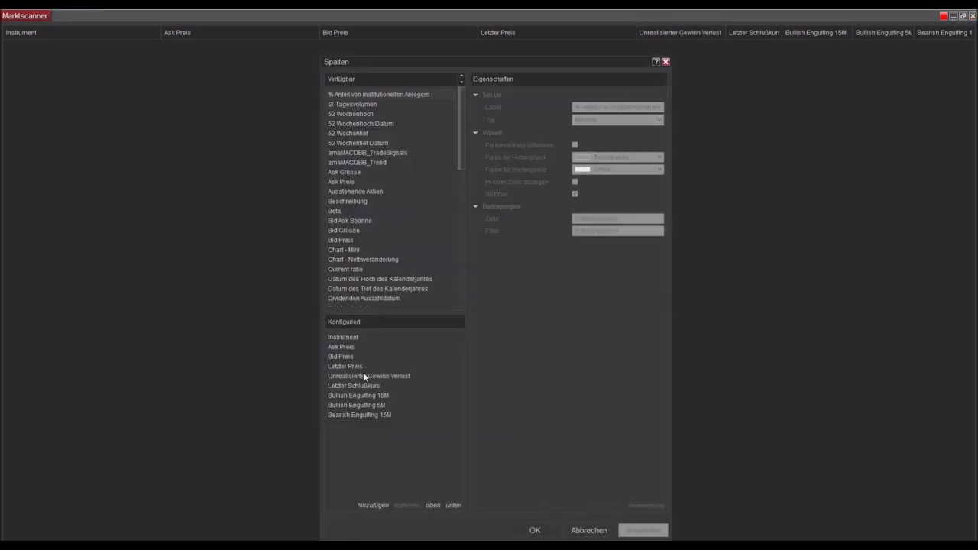
left_click(363, 375)
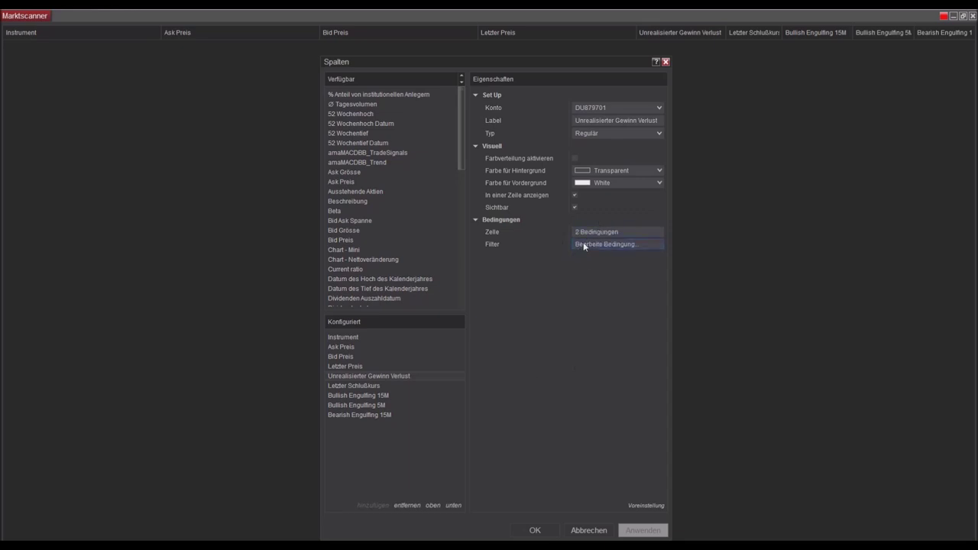
left_click(583, 243)
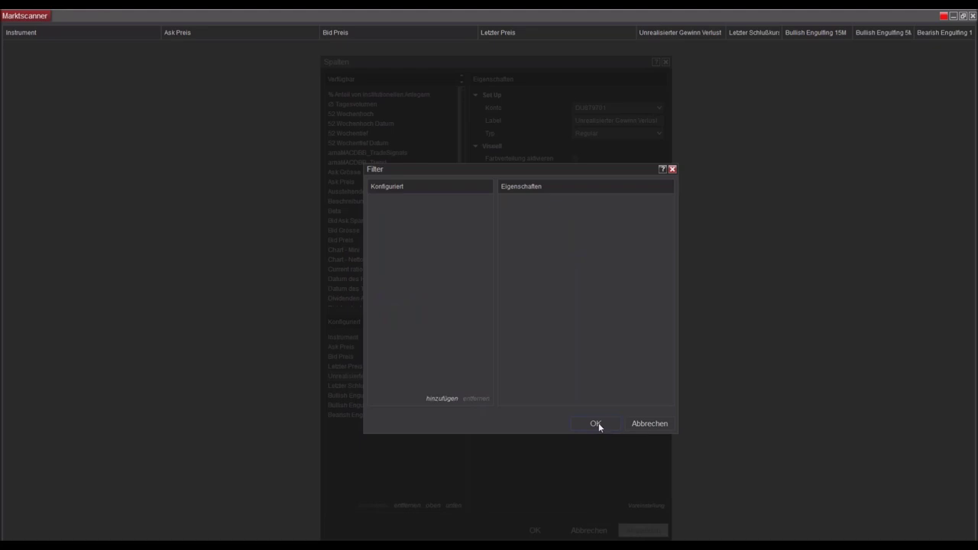
left_click(597, 423)
left_click(535, 531)
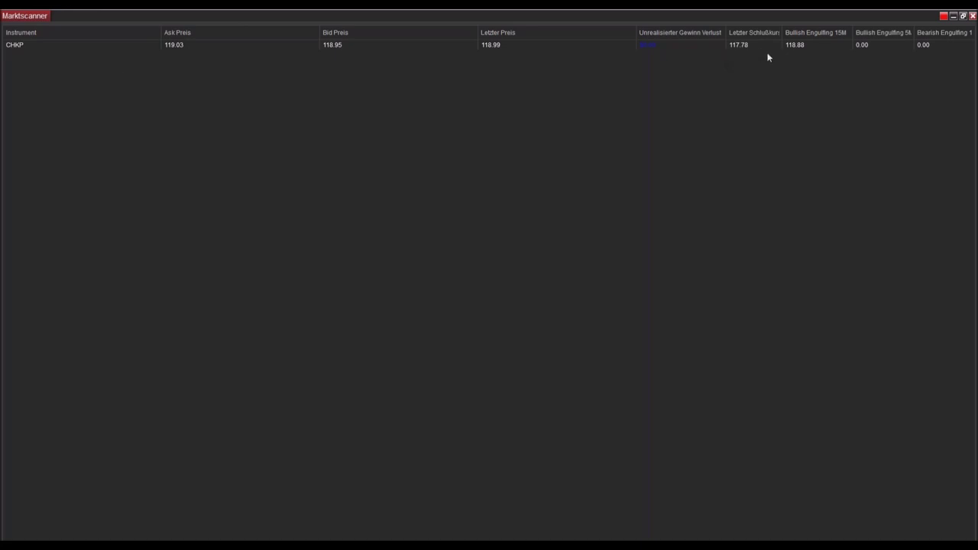
Open the Marktscanner's Alarme settings with a new alarm and move the dialog higher over the scanner.
left_click(25, 46)
right_click(398, 107)
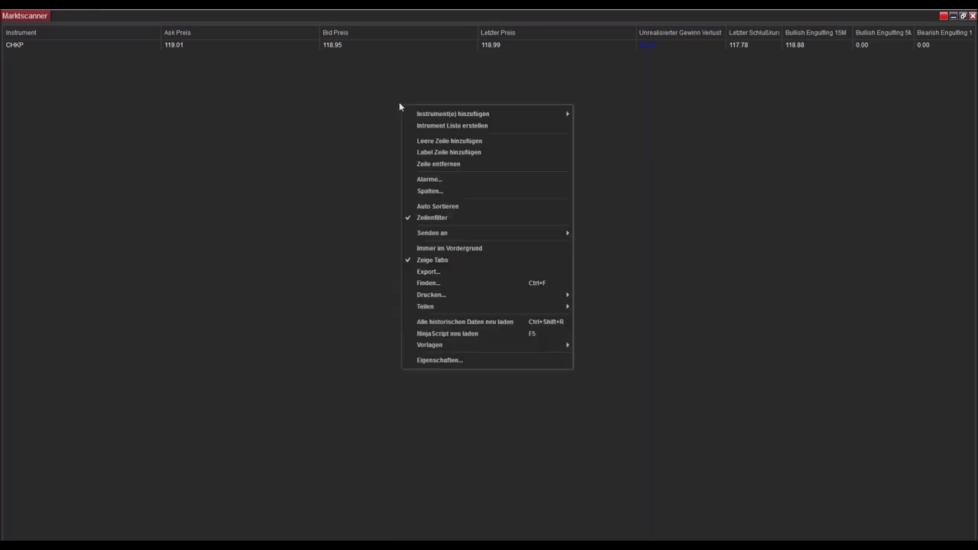
left_click(428, 179)
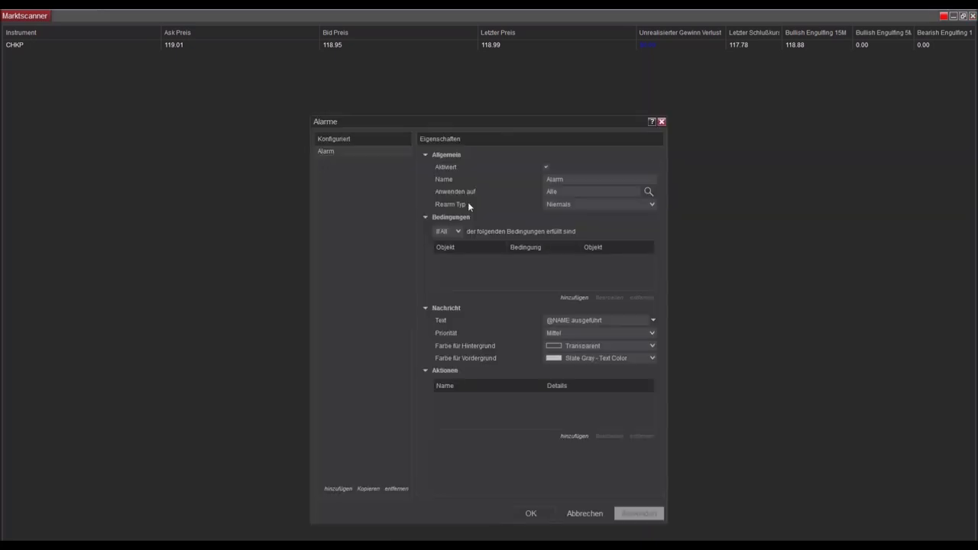
left_click_drag(442, 122, 406, 81)
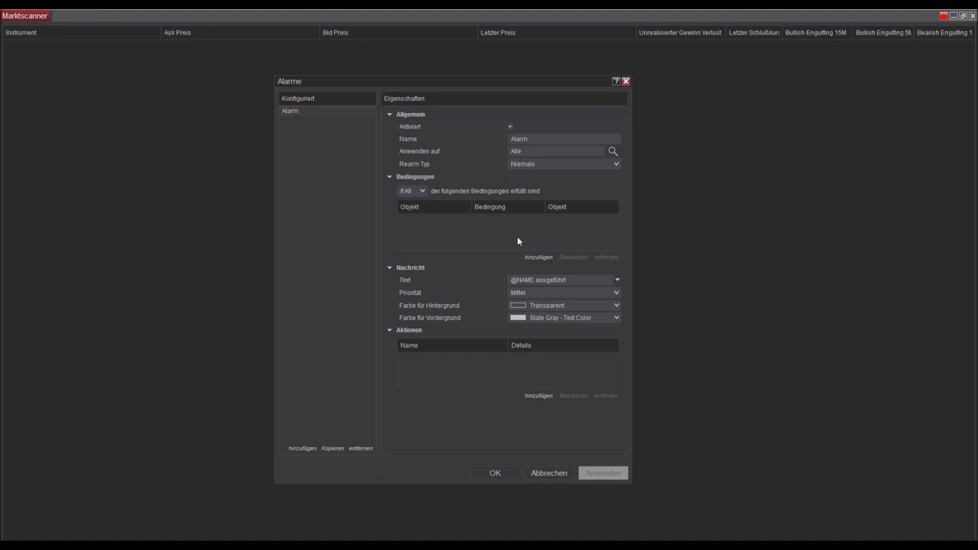
Add an alarm condition that Bullish Engulfing 15M is größer than the Numerischer Wert 0, and confirm the alarm settings.
left_click(538, 260)
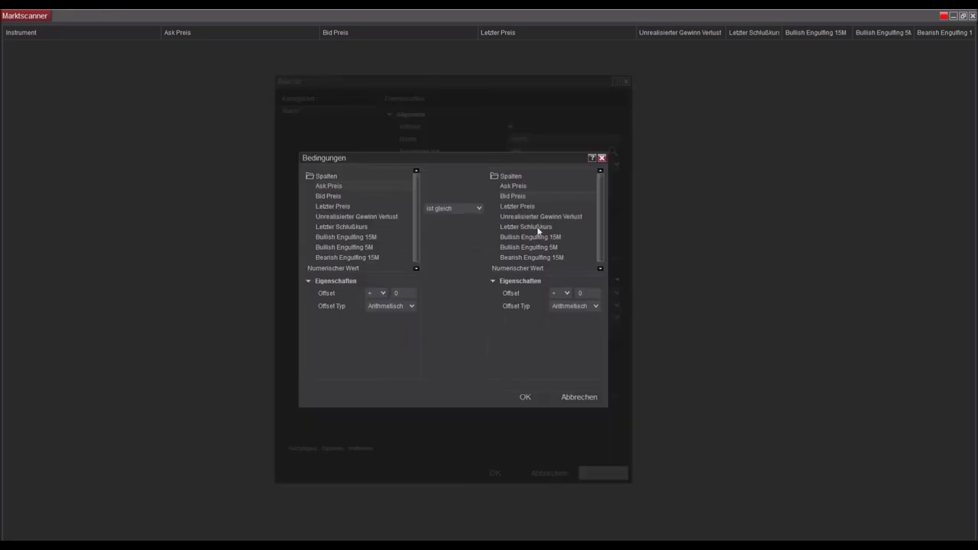
left_click_drag(413, 181, 412, 233)
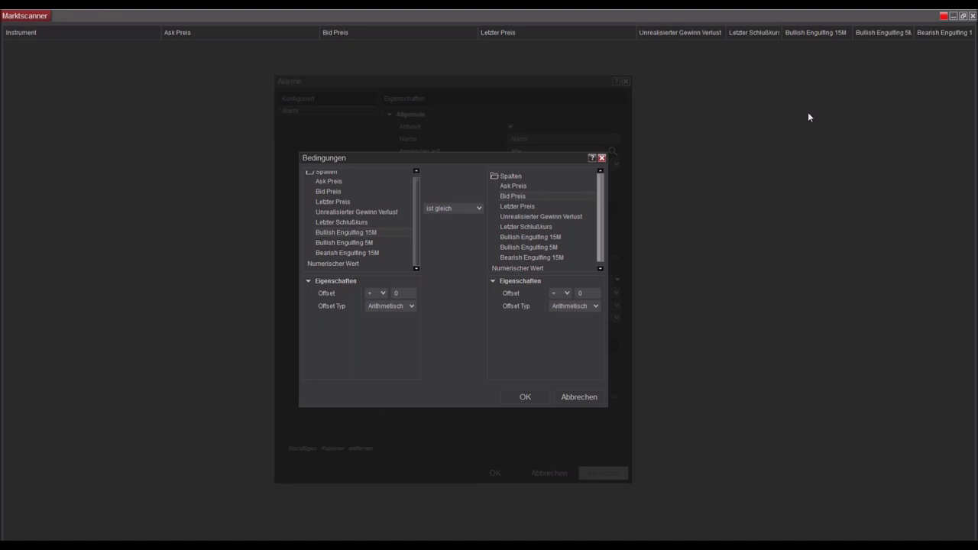
left_click(461, 208)
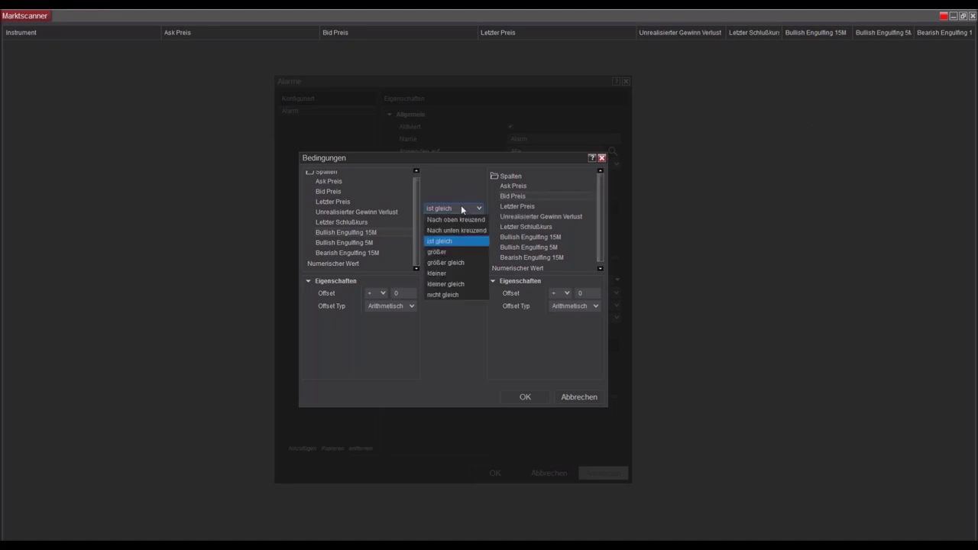
left_click(456, 252)
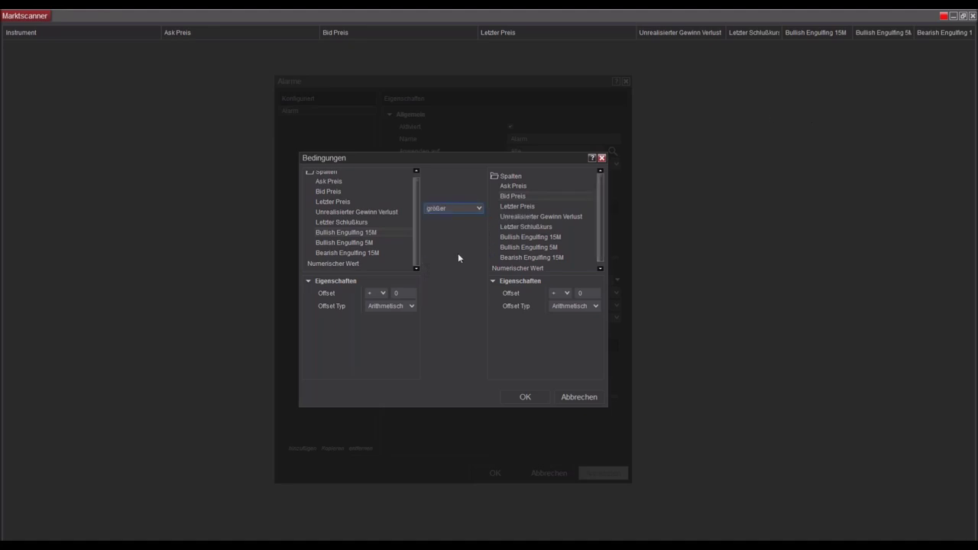
left_click_drag(600, 207, 599, 227)
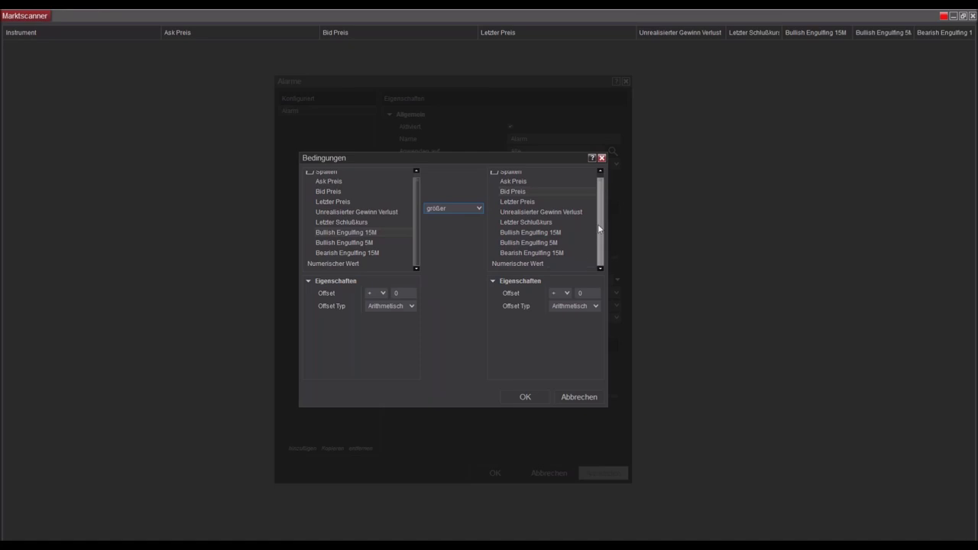
left_click(512, 264)
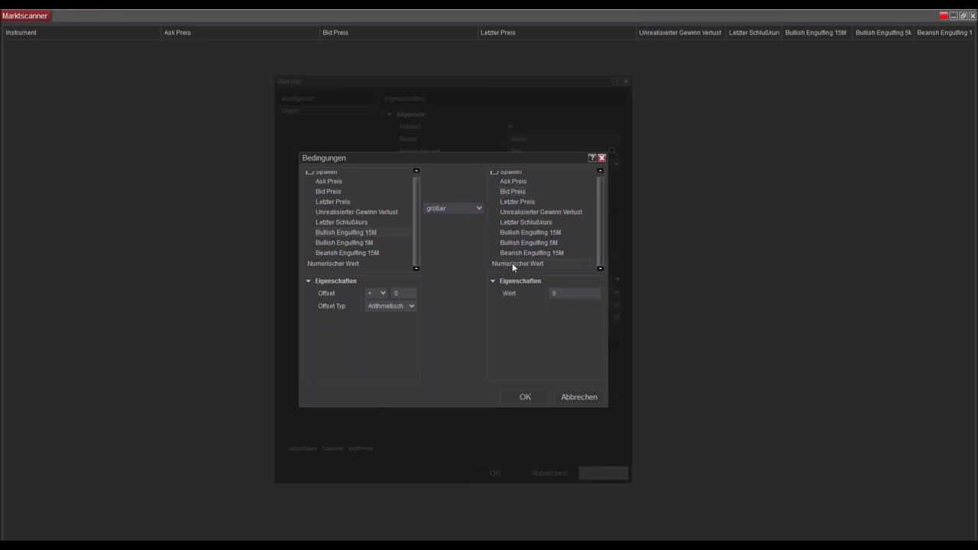
left_click(575, 292)
left_click(522, 397)
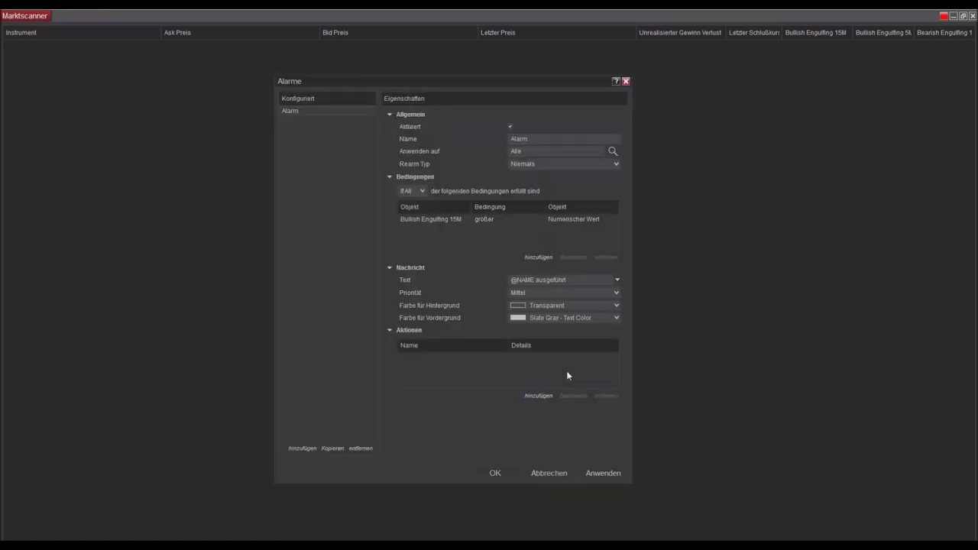
left_click(496, 473)
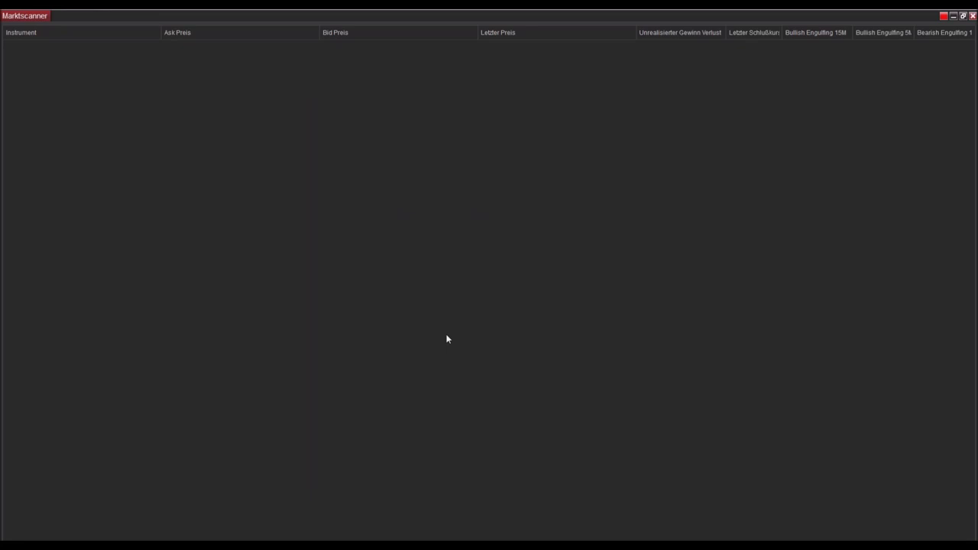
Reopen the Marktscanner's Alarme settings, add the action Dialog starten to the existing alarm, and confirm.
right_click(346, 197)
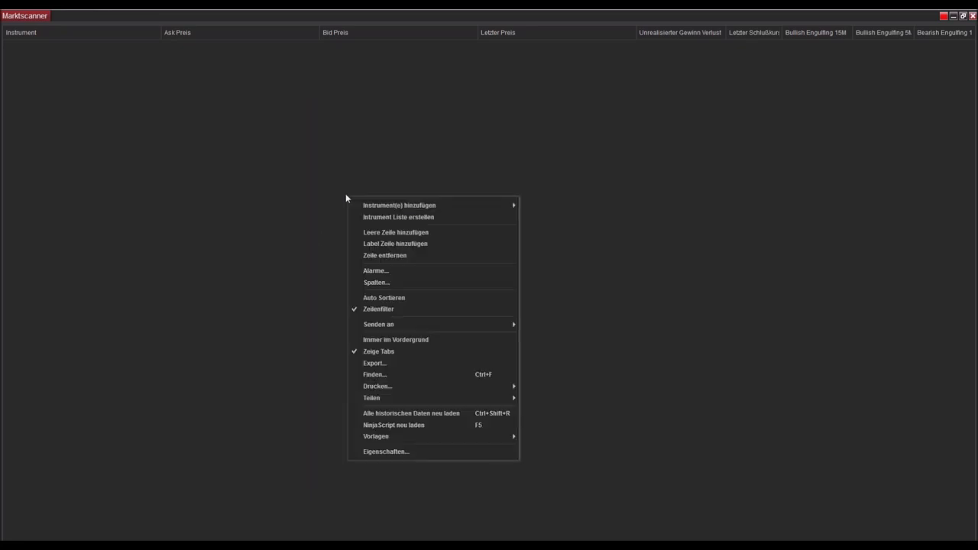
left_click(389, 271)
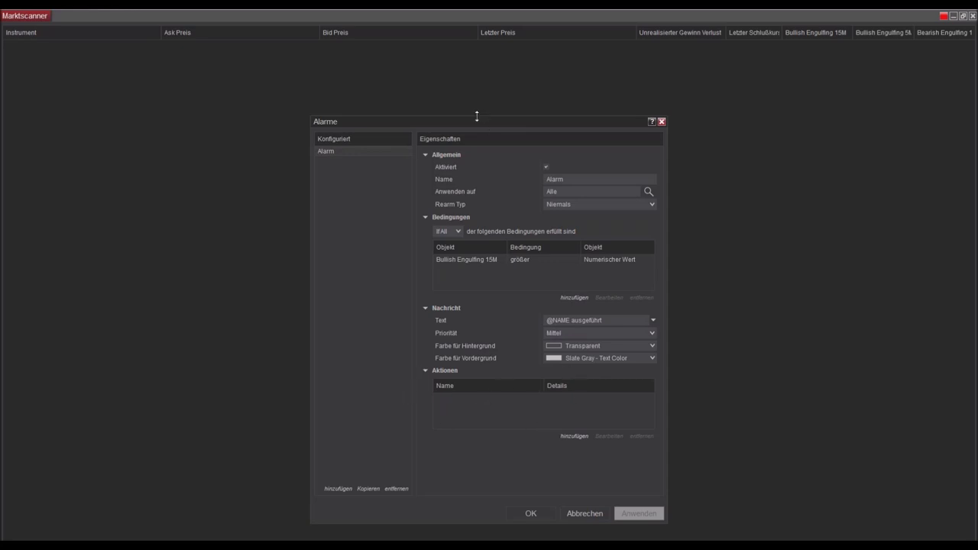
left_click_drag(471, 121, 452, 57)
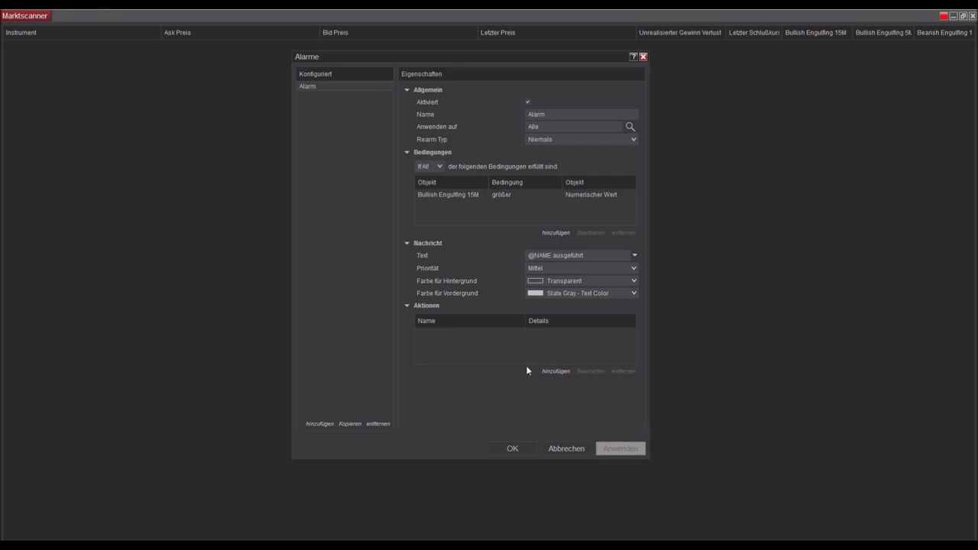
left_click(556, 371)
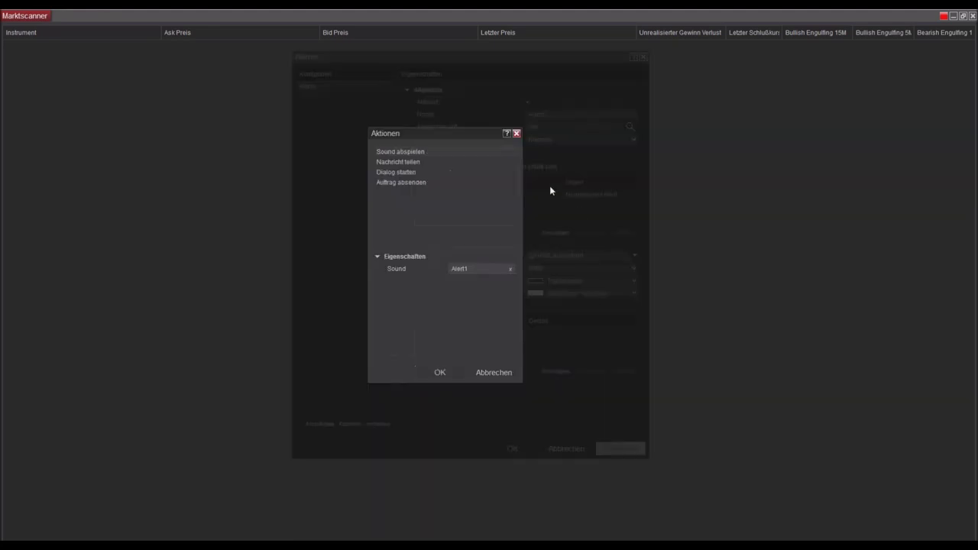
left_click(393, 172)
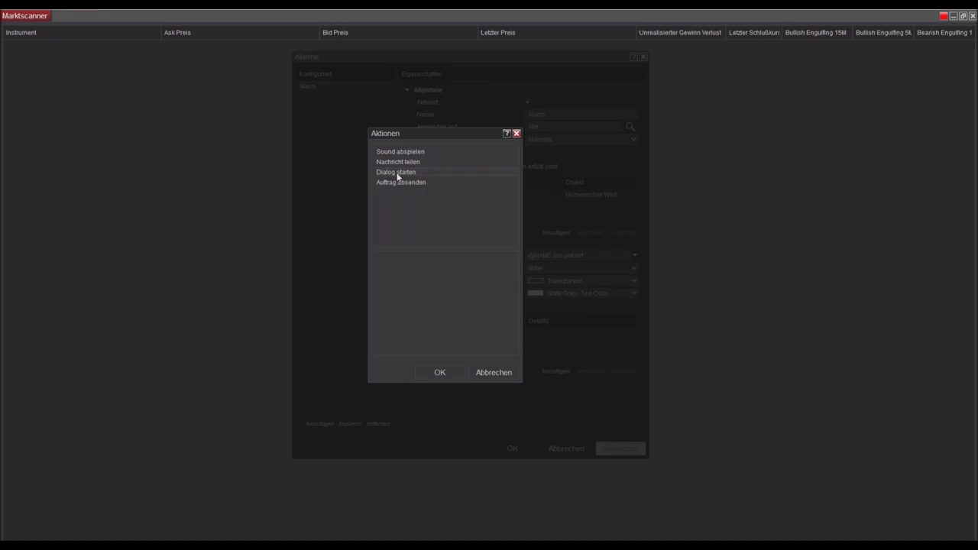
left_click(433, 370)
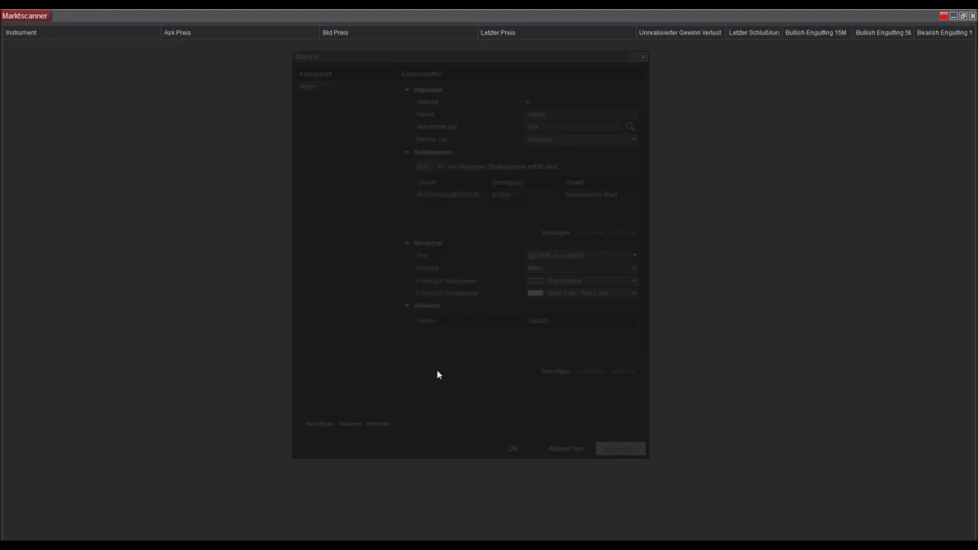
left_click(522, 449)
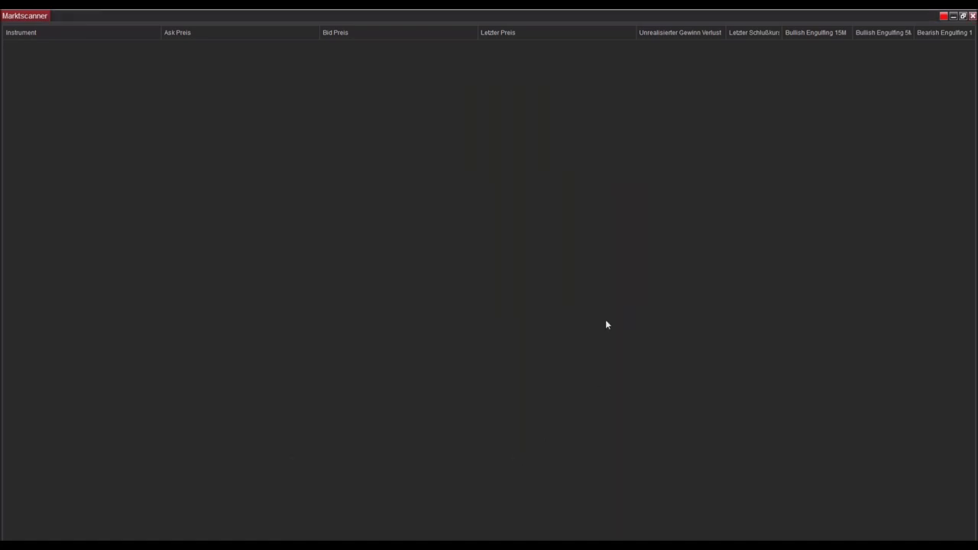